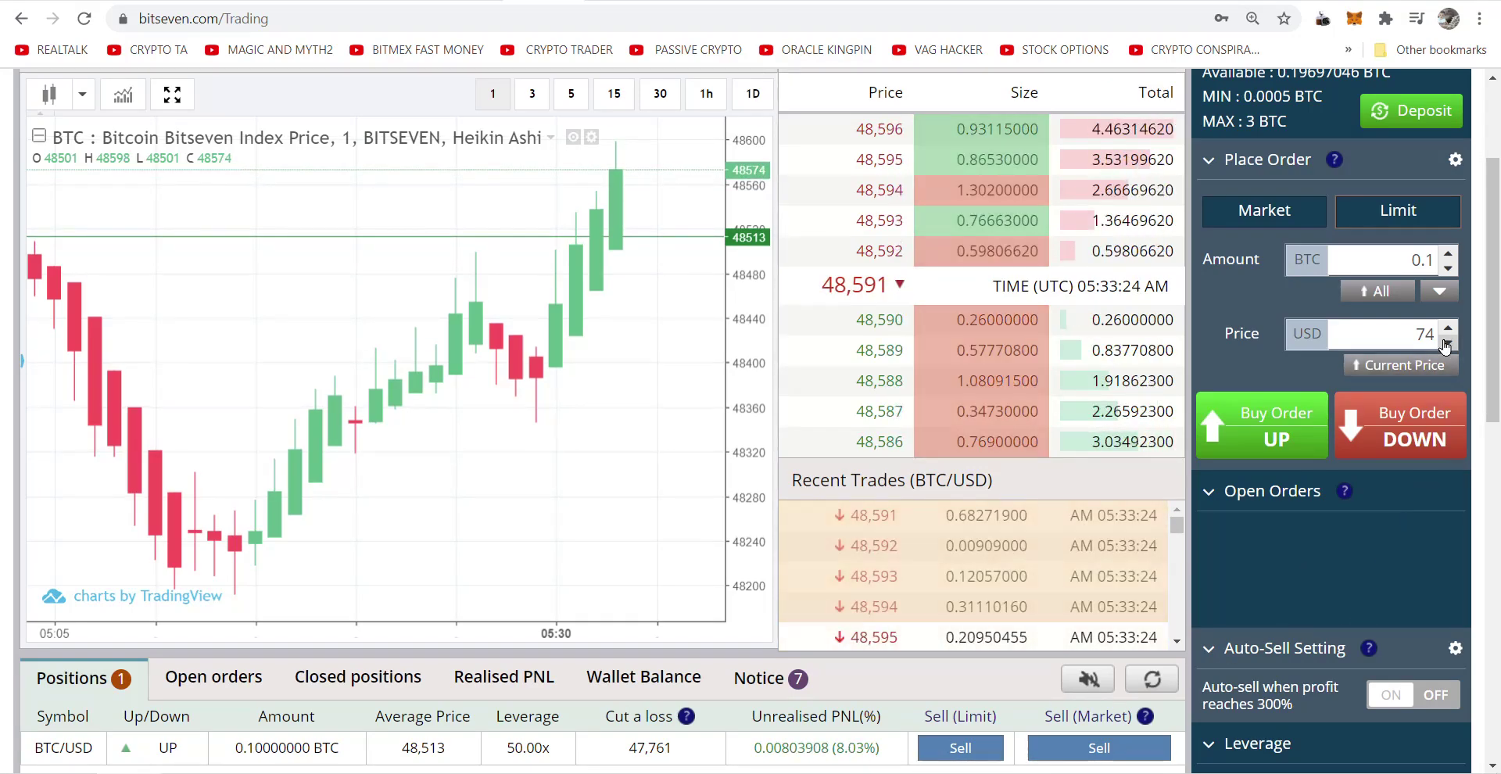
Enter a 47781 limit price and place the 0.1 BTC Buy Order UP
click(1396, 332)
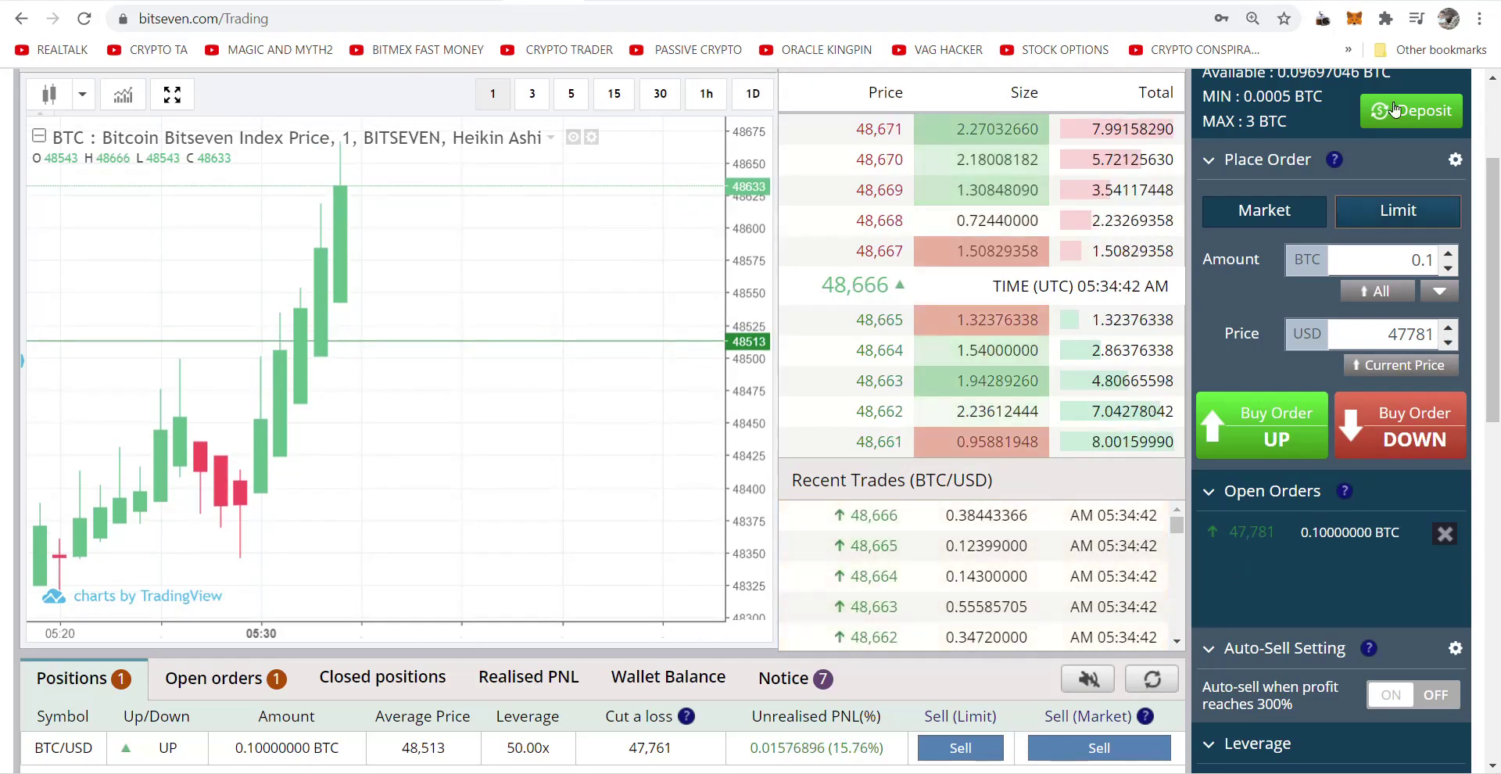
Save a screenshot of the BitSeven trading page with the Webpage Screenshot extension
click(1322, 20)
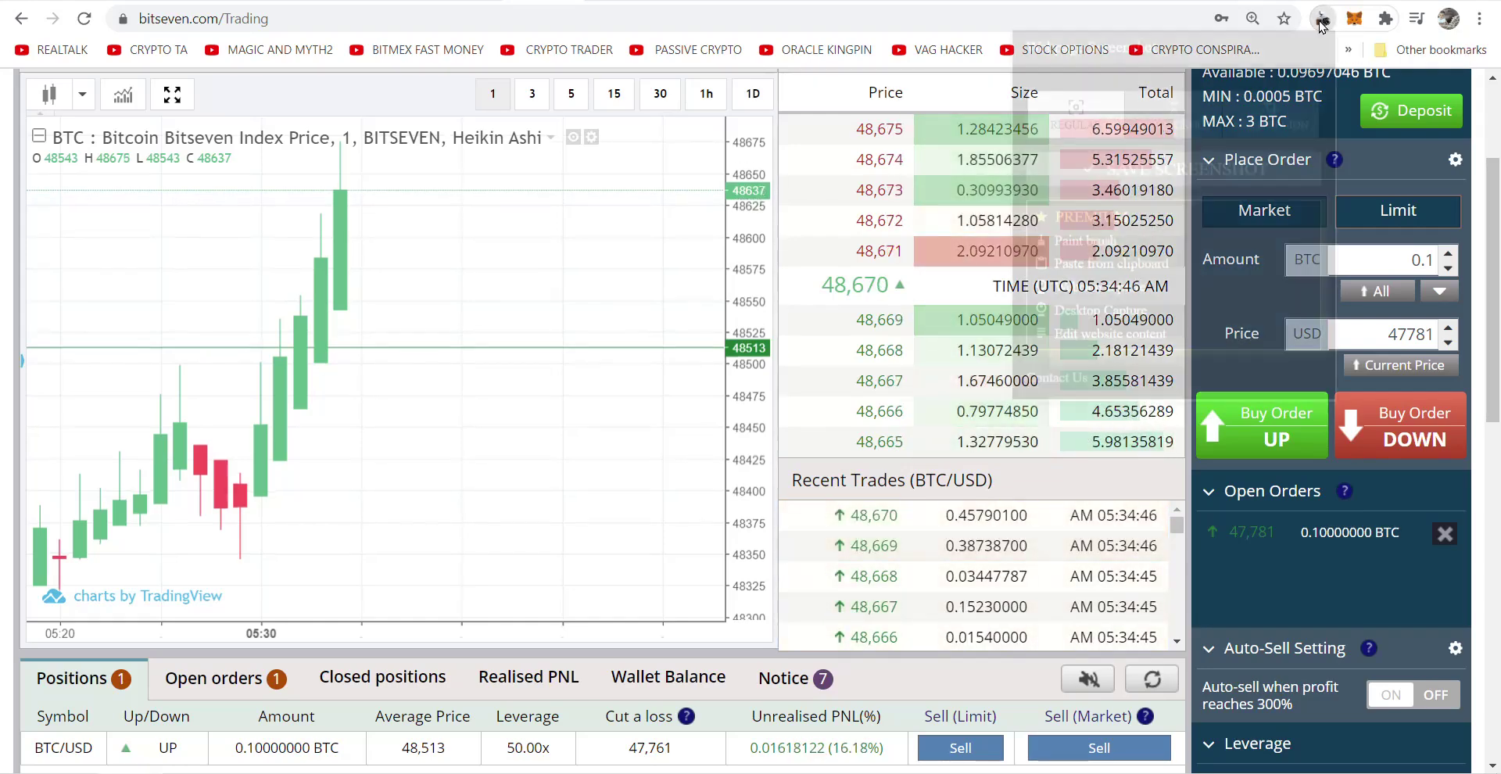
click(1232, 170)
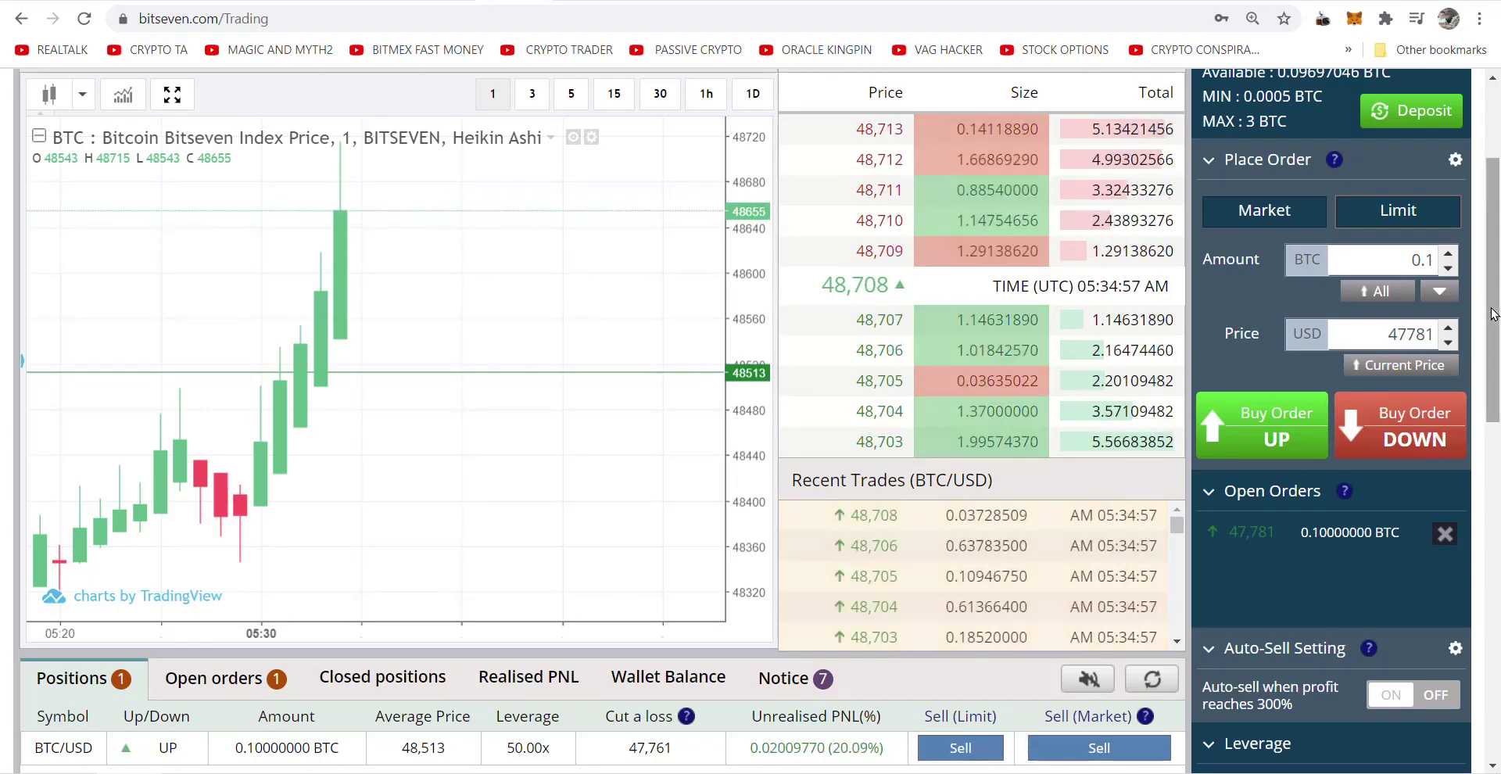
scroll(1282, 297, up, 1)
Switch to Market and sell the open 0.1 BTC UP position
click(1265, 243)
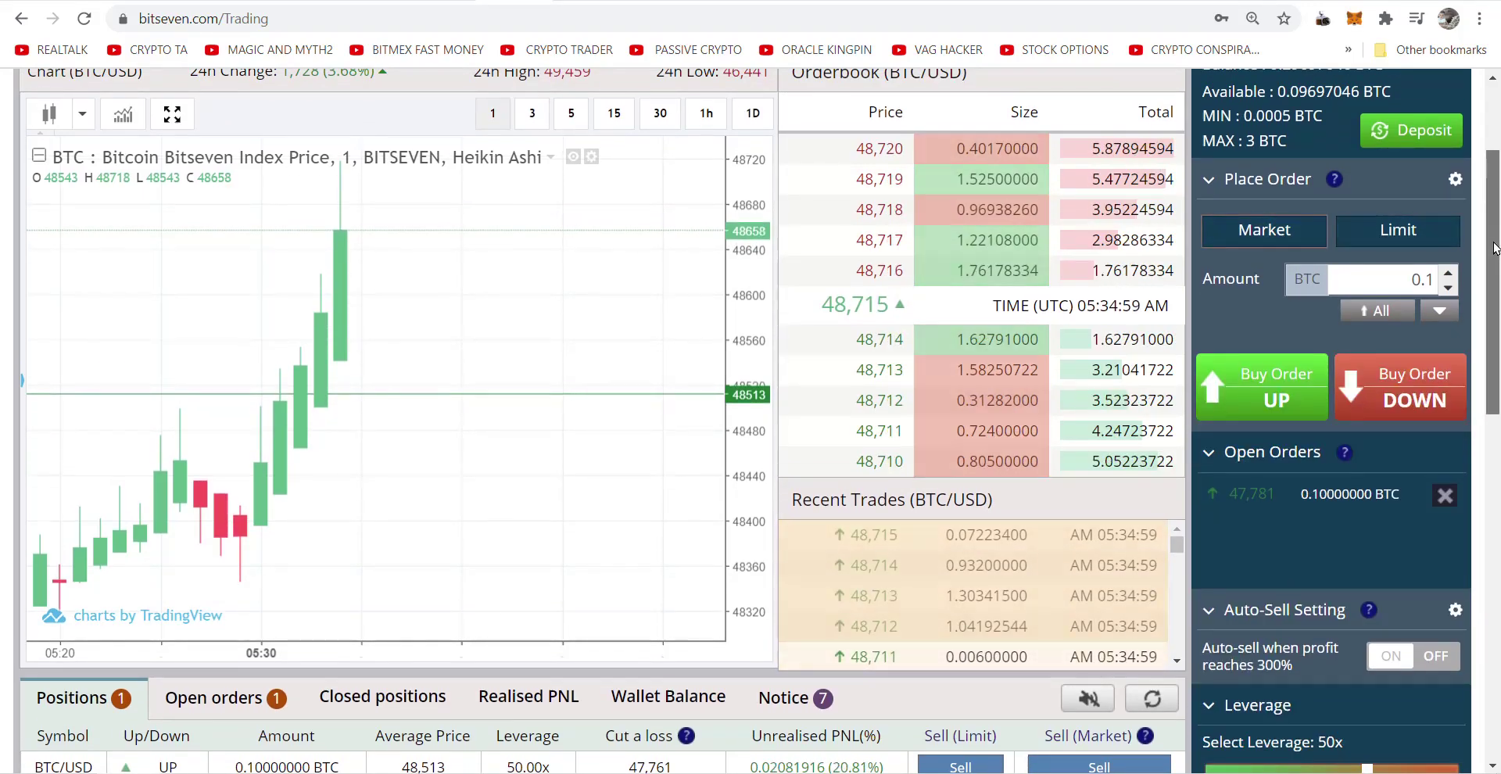
scroll(1407, 211, up, 1)
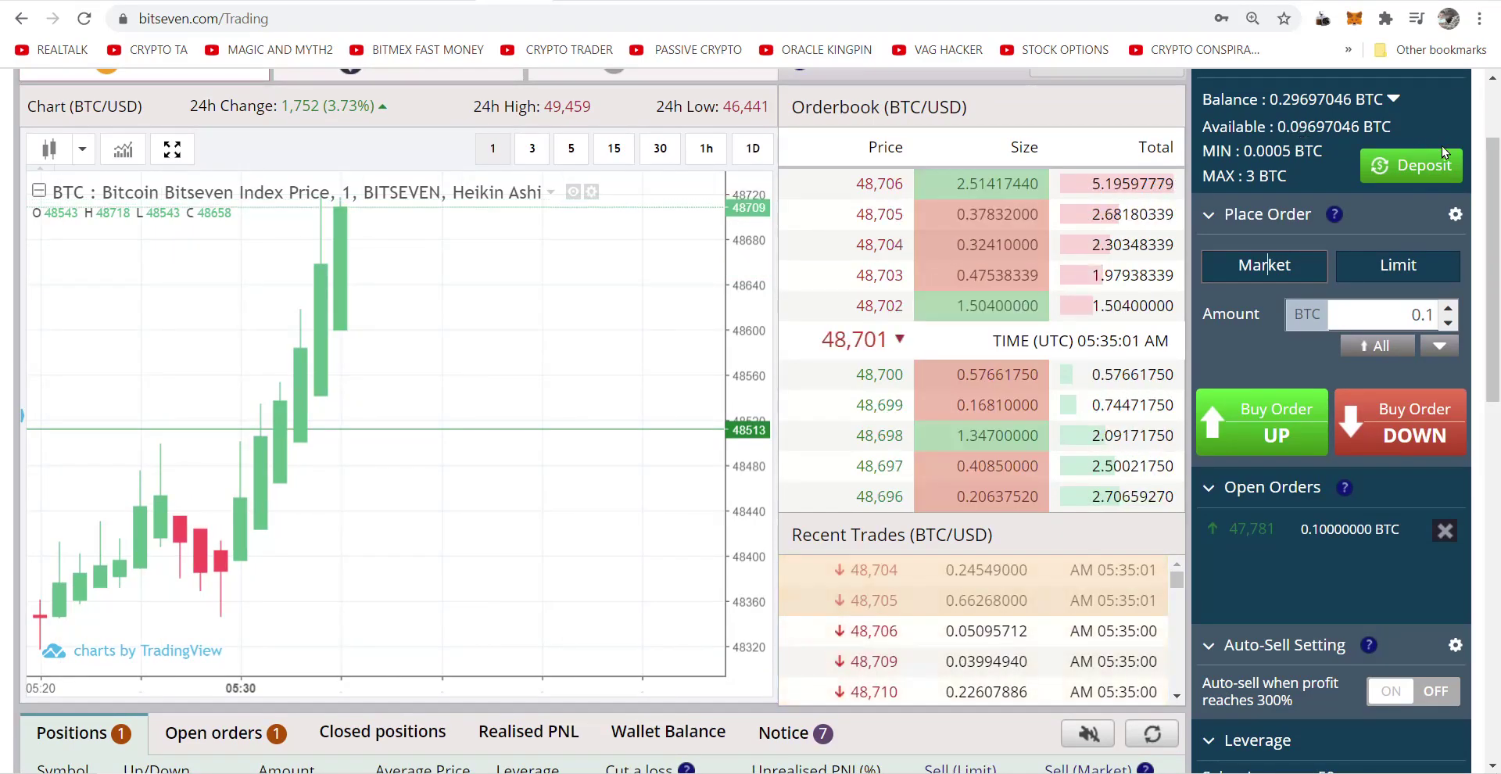
drag(1497, 166, 1498, 201)
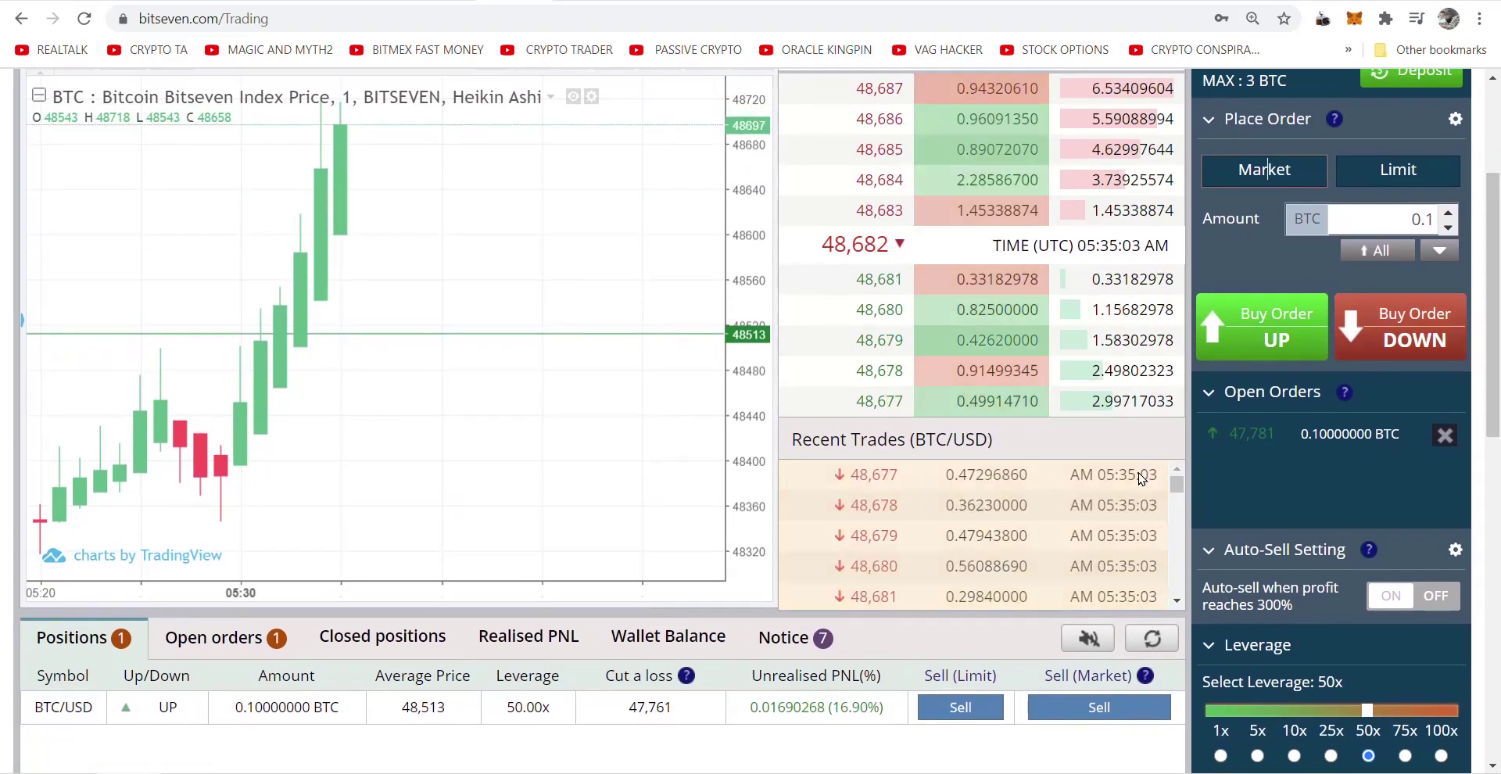
click(1157, 707)
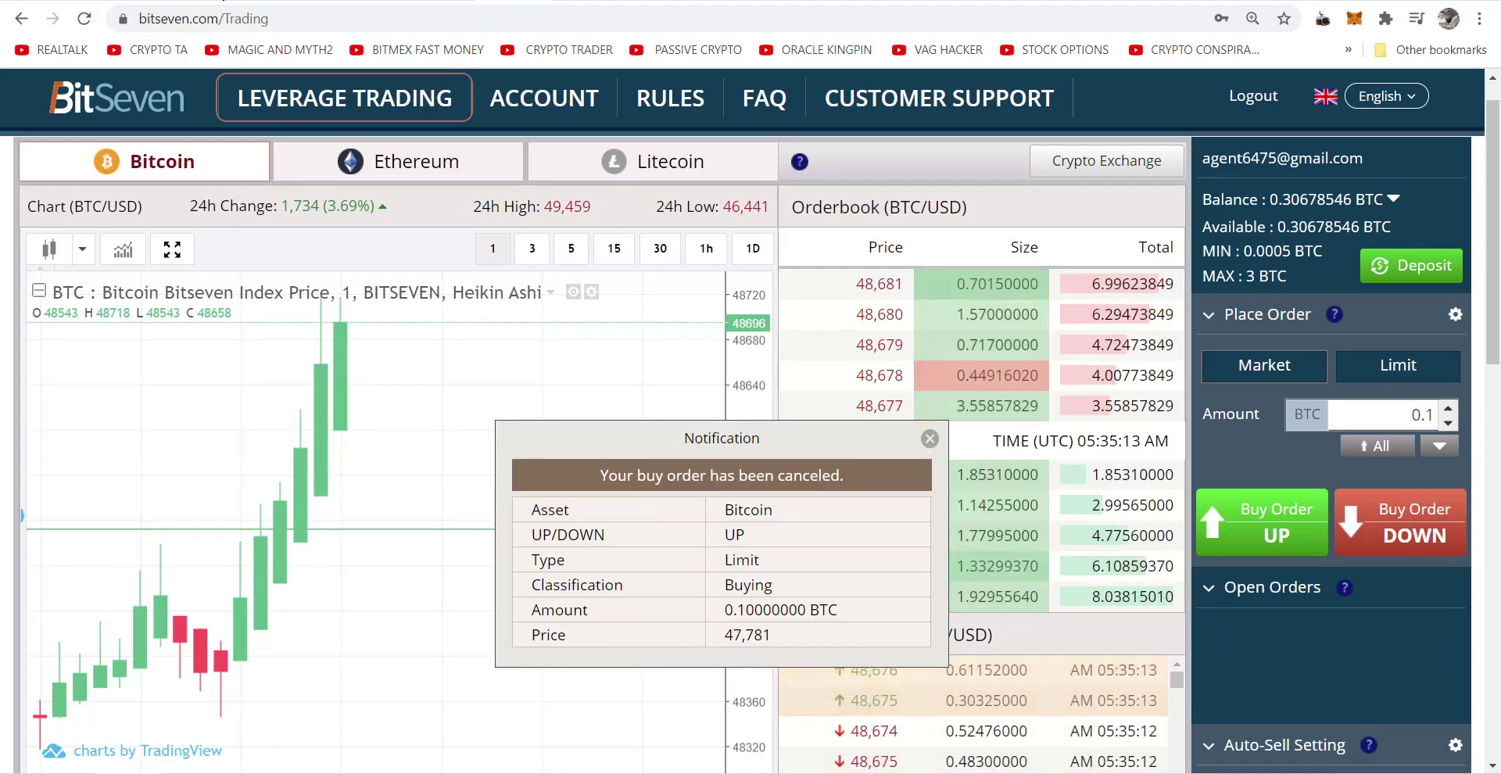
Scroll the 'multiple trading screens' image preview down through the Related images
key(ctrl+Tab)
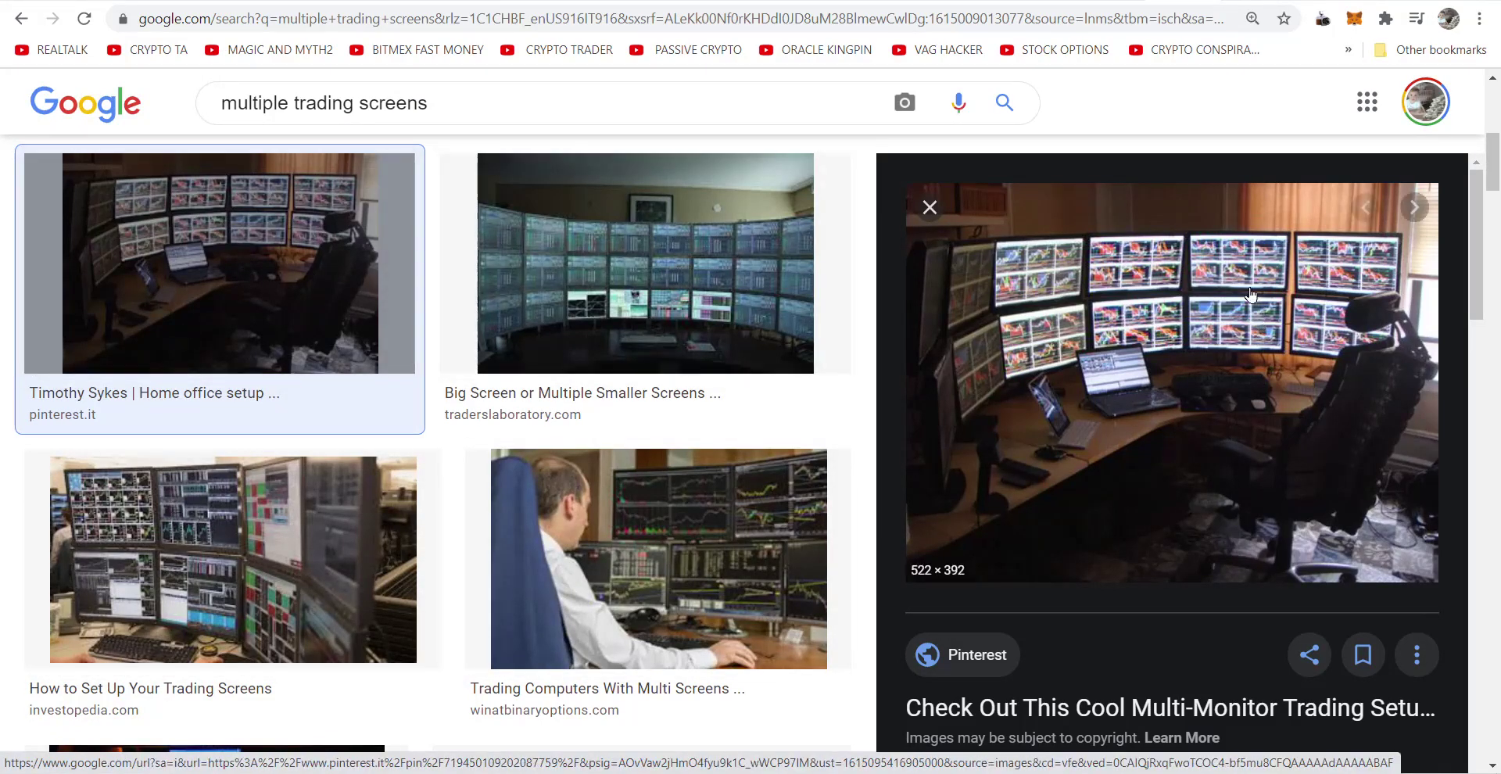
scroll(1249, 286, down, 3)
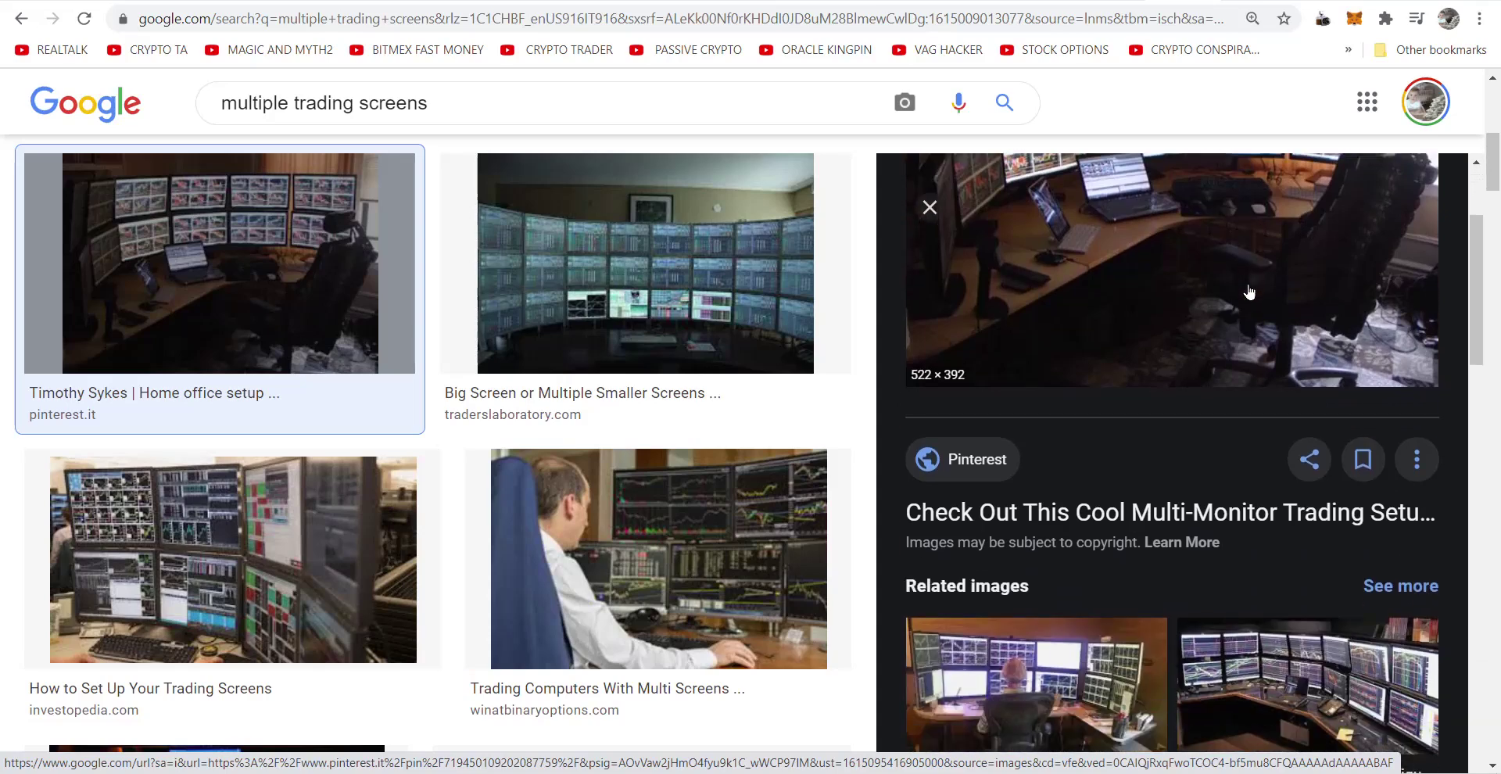
scroll(1250, 292, down, 5)
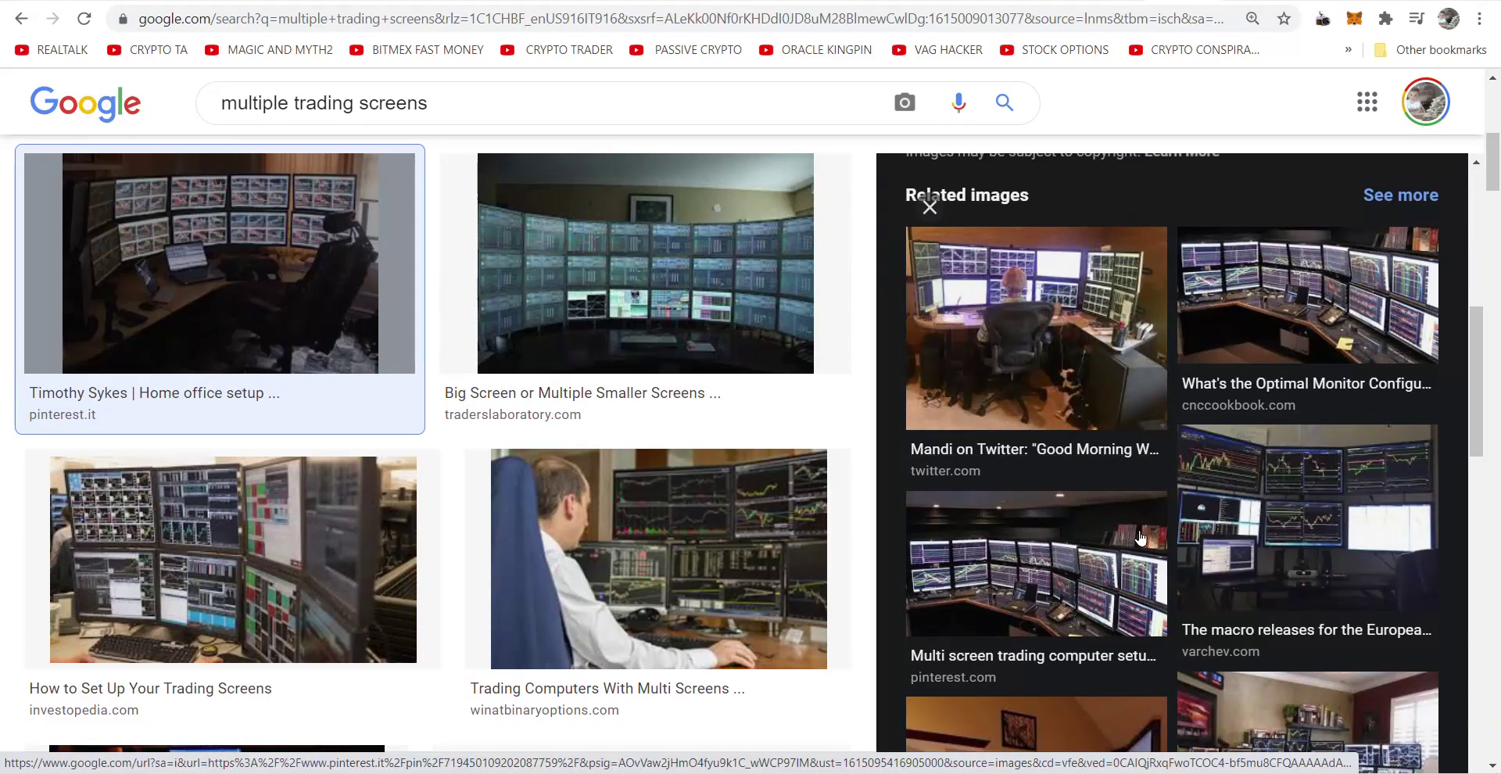
scroll(1140, 538, down, 3)
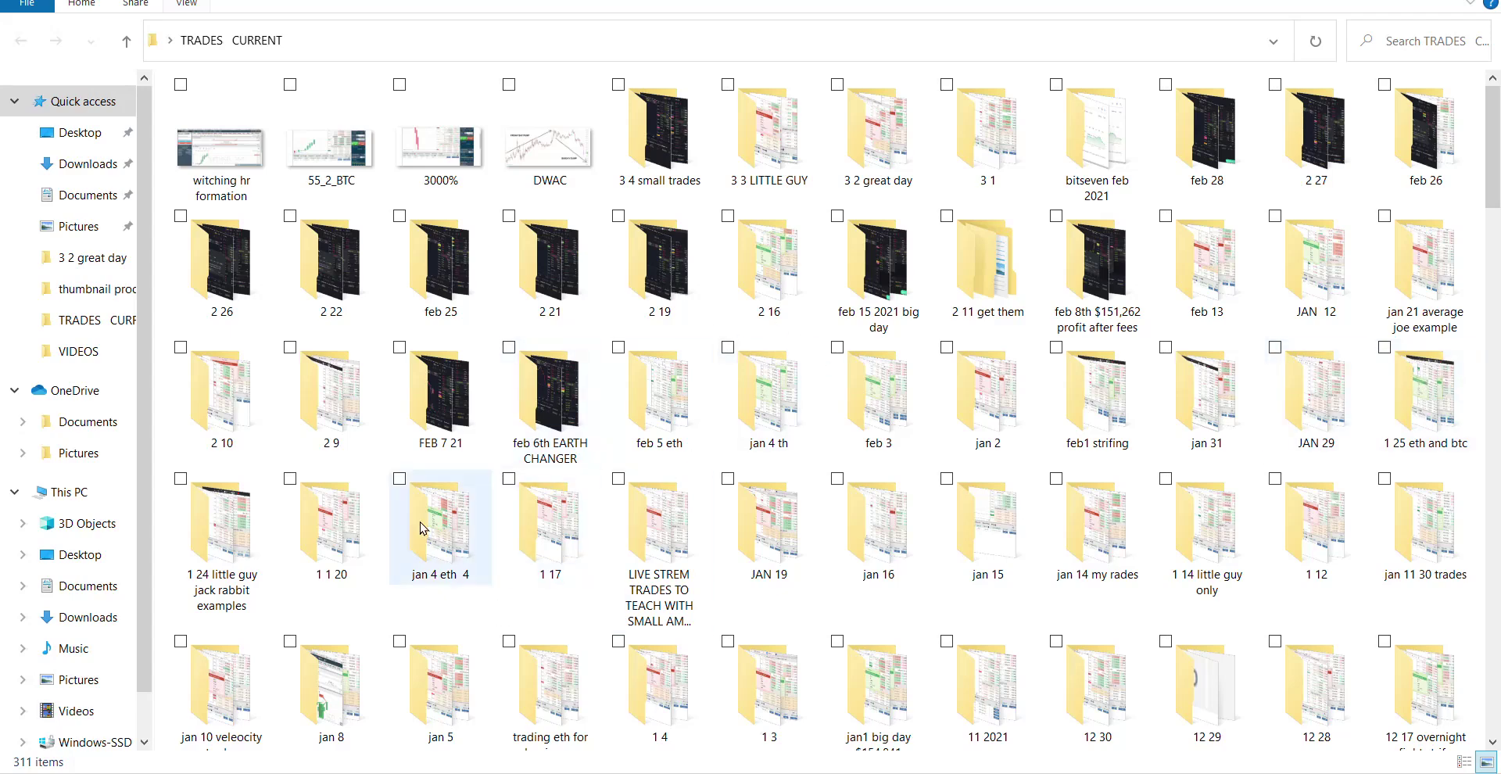
Look inside the 11 26 MANY TRADES folder, then return to TRADES CURRENT
scroll(419, 528, down, 5)
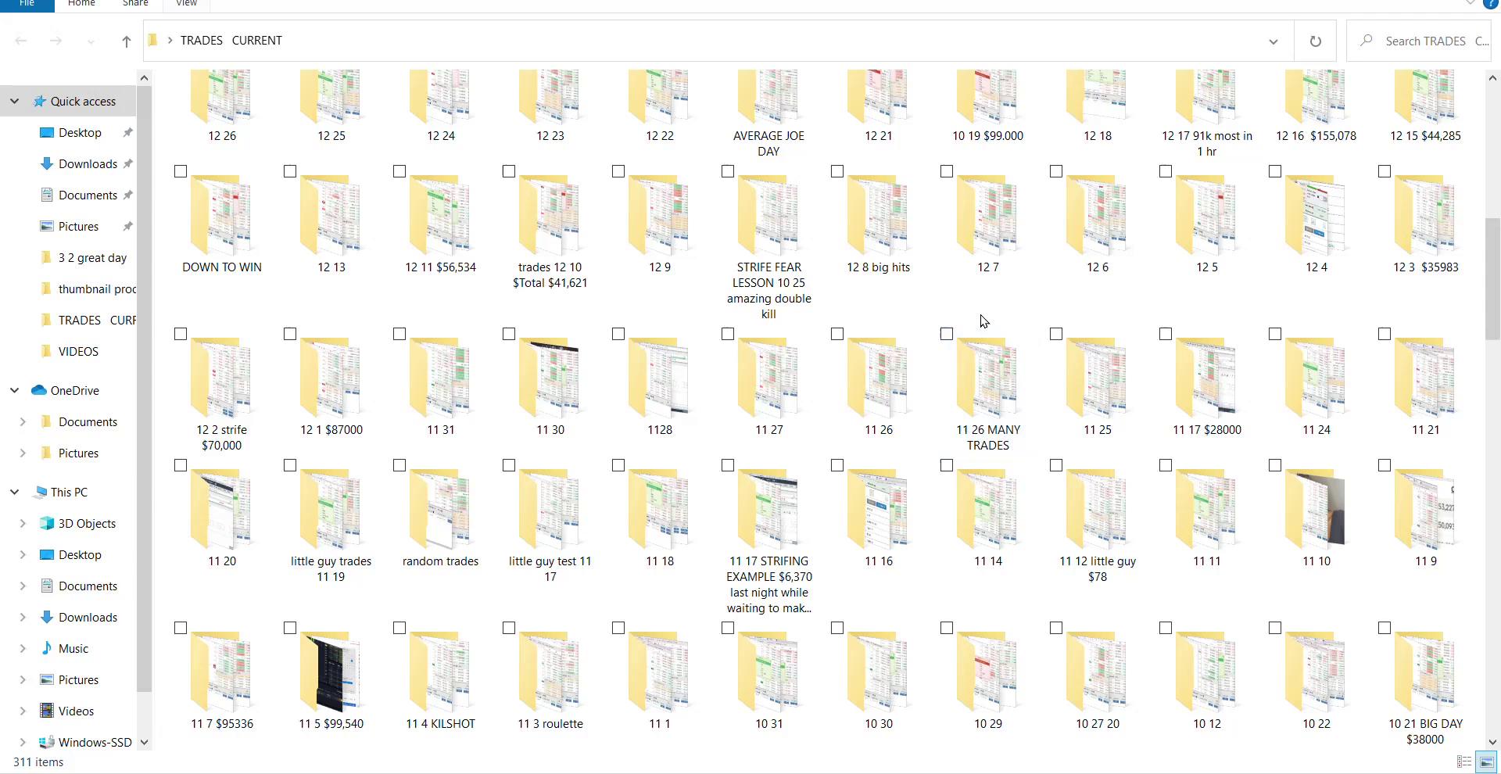
double_click(974, 387)
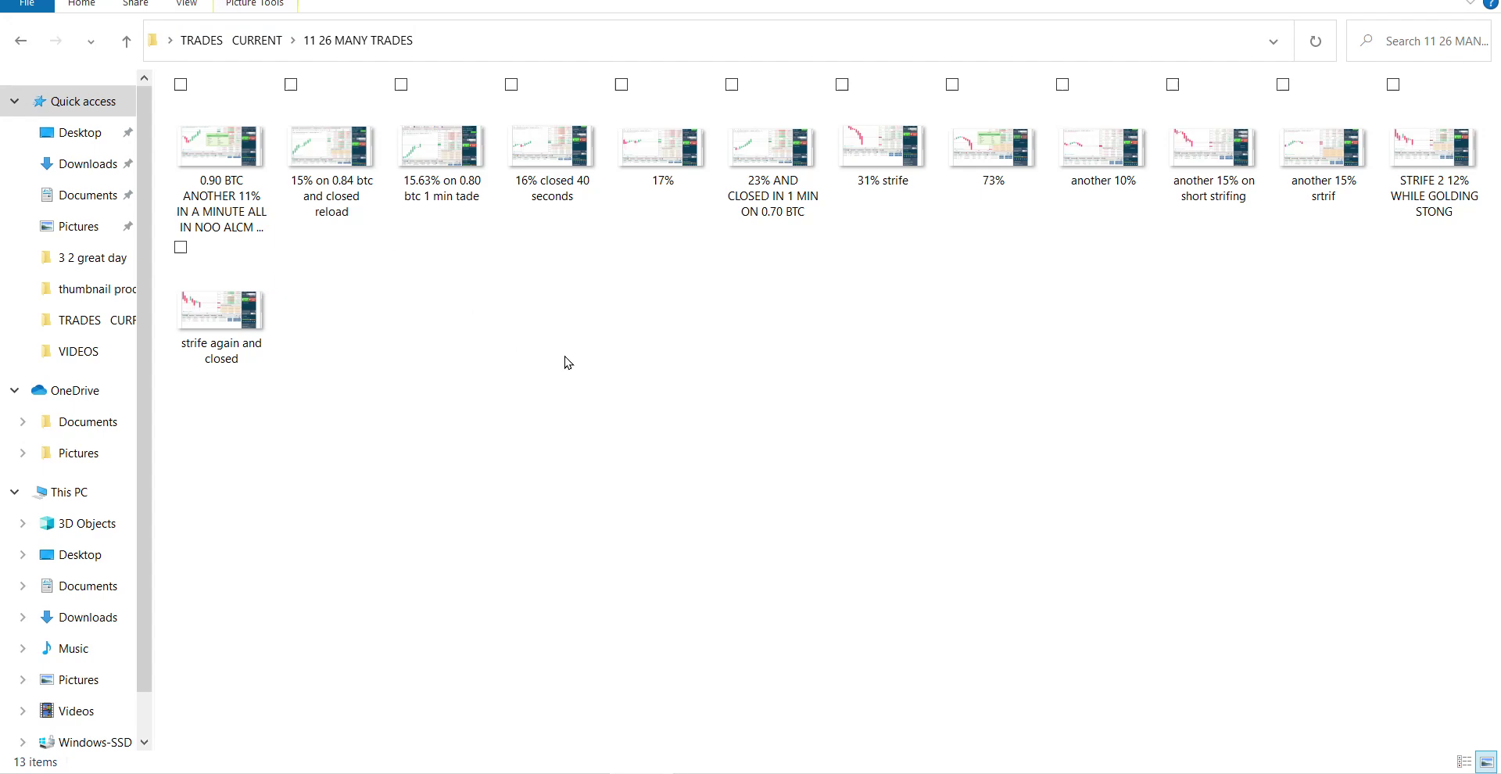
key(alt+Left)
Open the '38% $12258.90' screenshot in the jan1 big day $154,841 folder
click(880, 295)
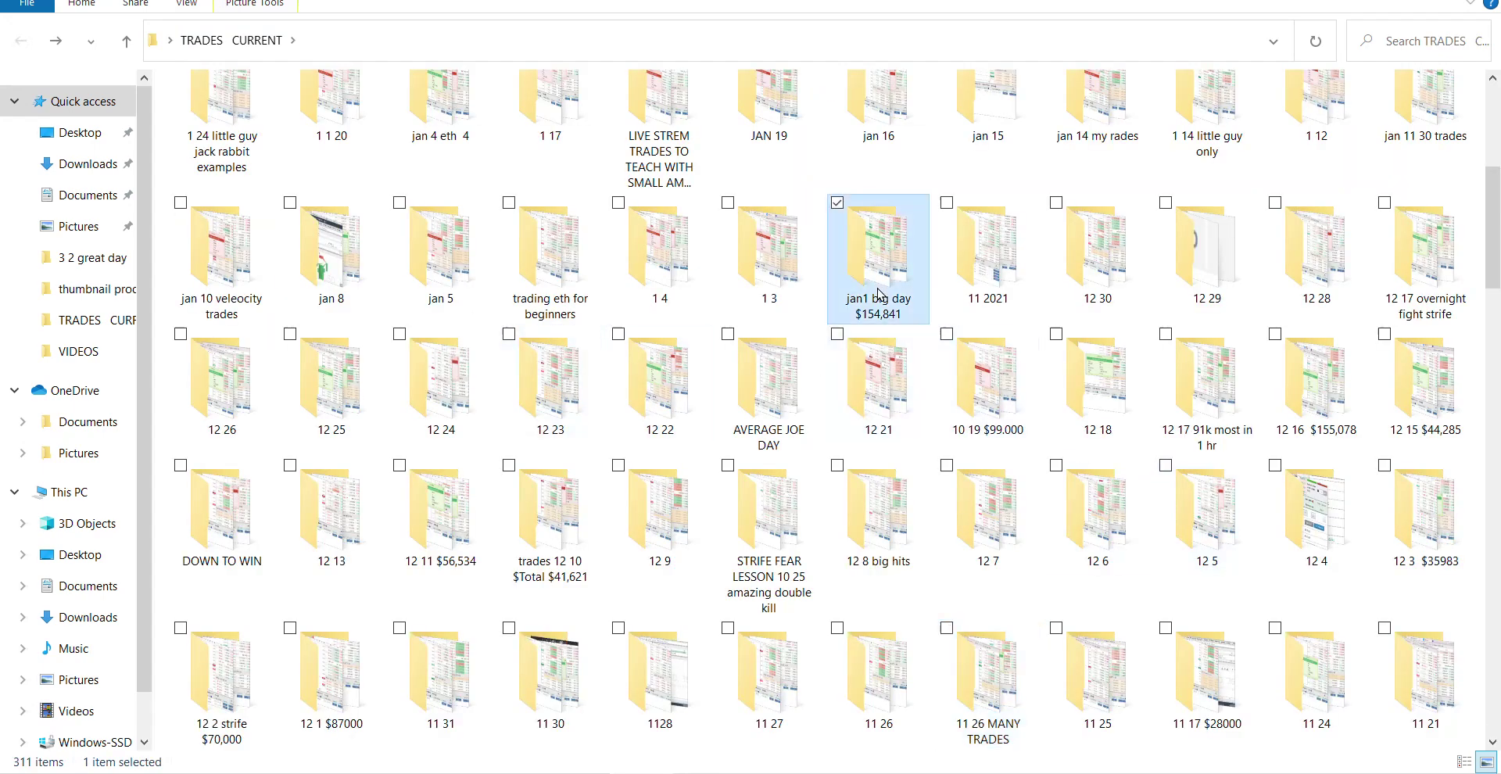
double_click(879, 295)
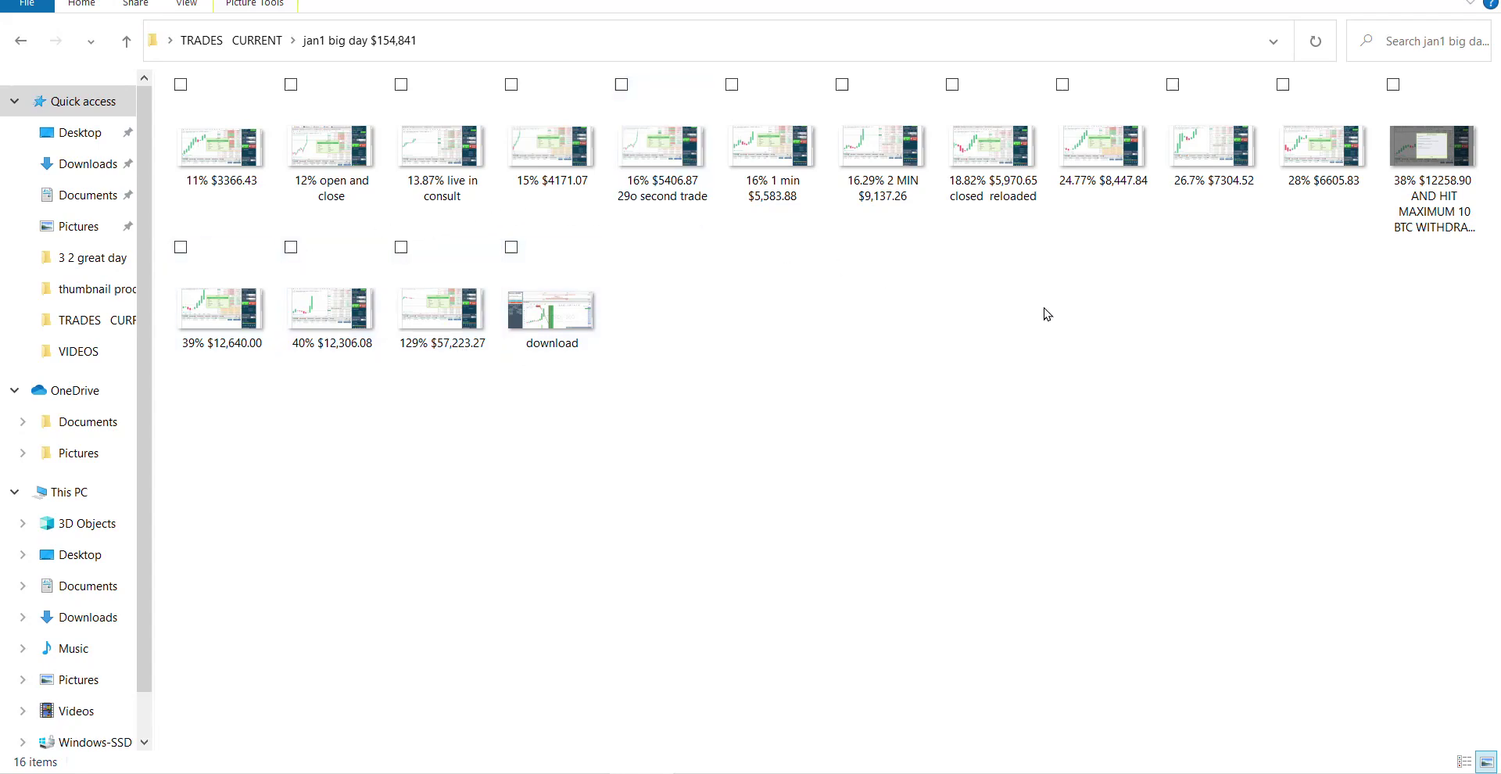
double_click(1412, 230)
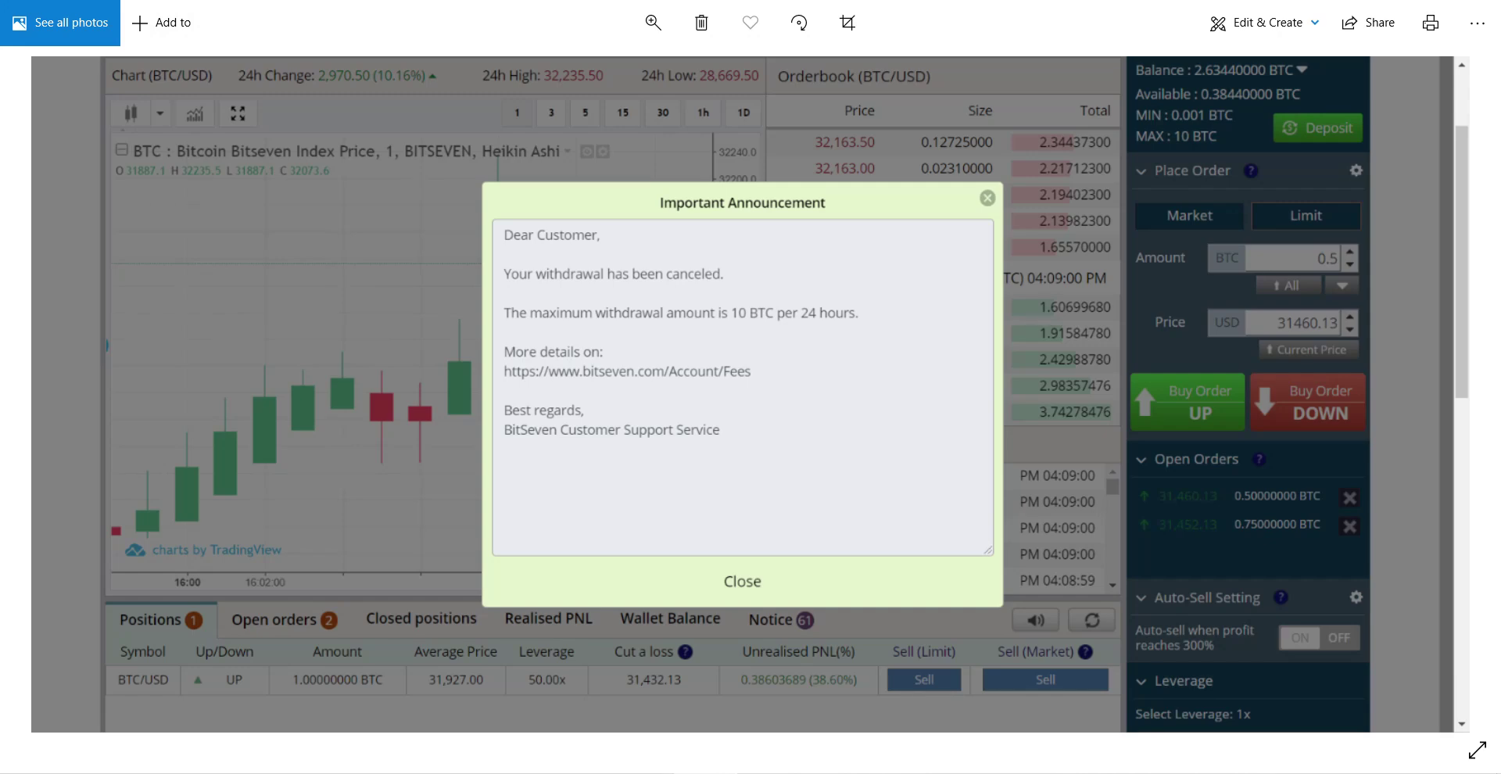
Advance to the next photo, a laptop showing a trading chart on a glass desk
key(Right)
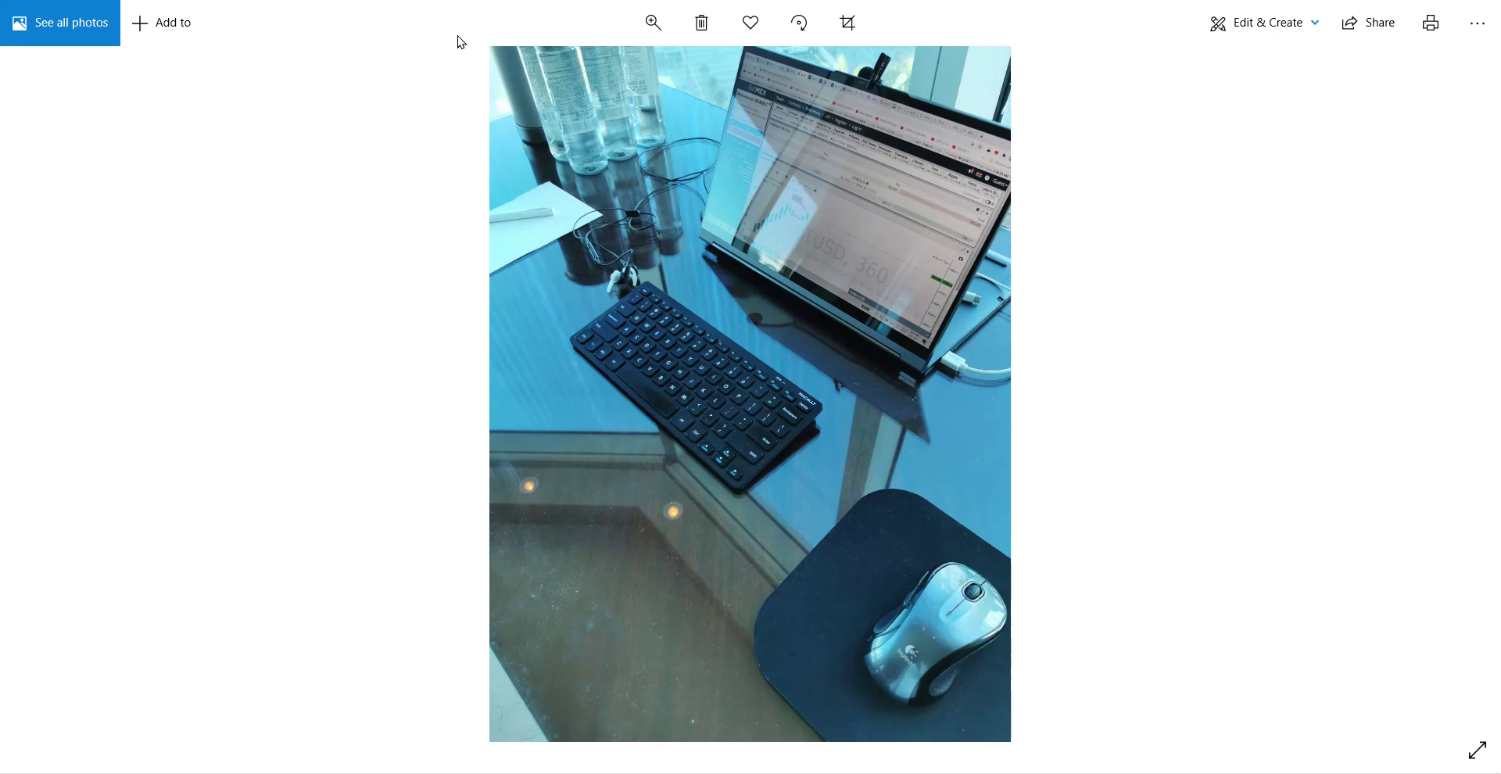
Close Photos and open the MARCH 3RD 1 HR TESLA WINS screenshot from march 3 tesa kill short
key(alt+F4)
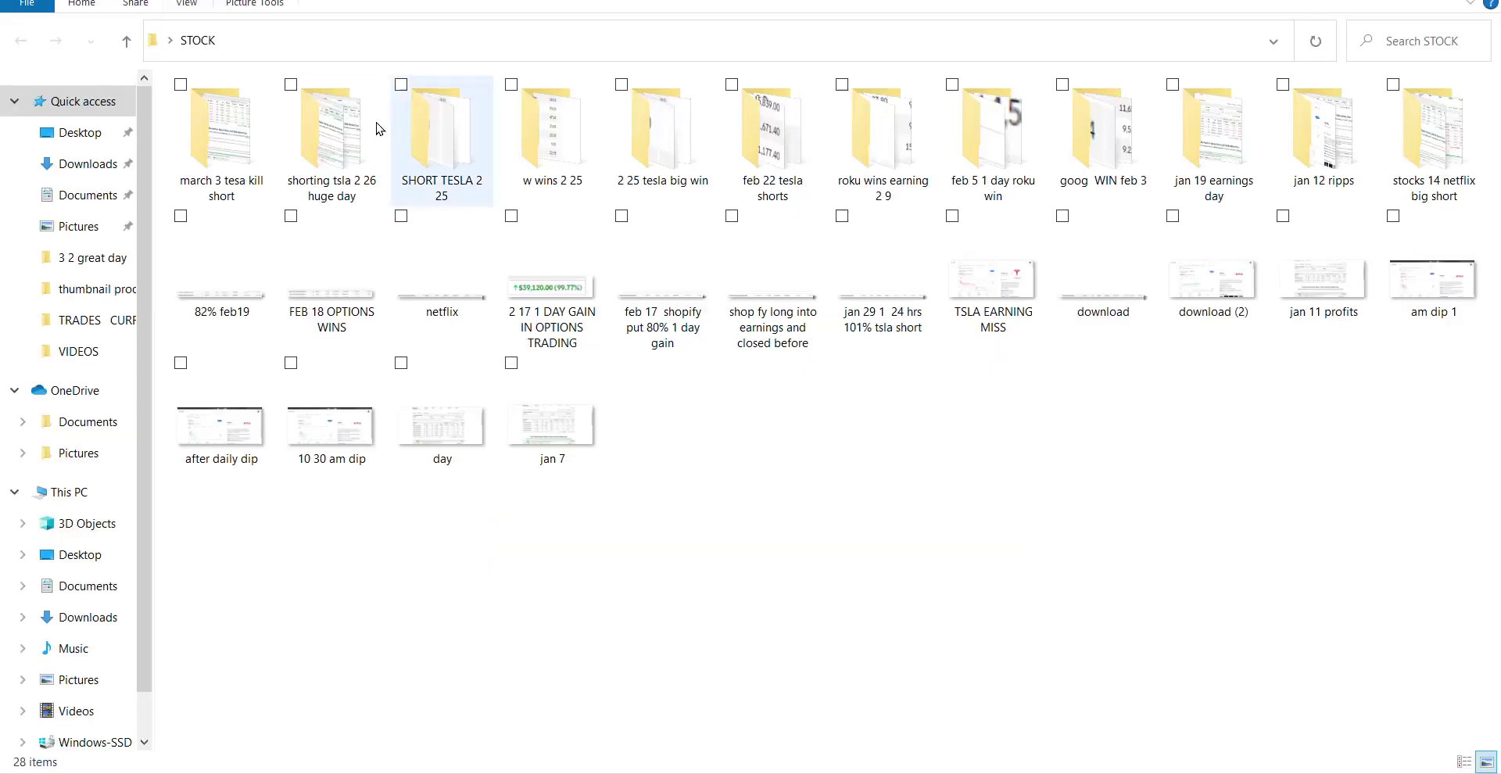
double_click(235, 168)
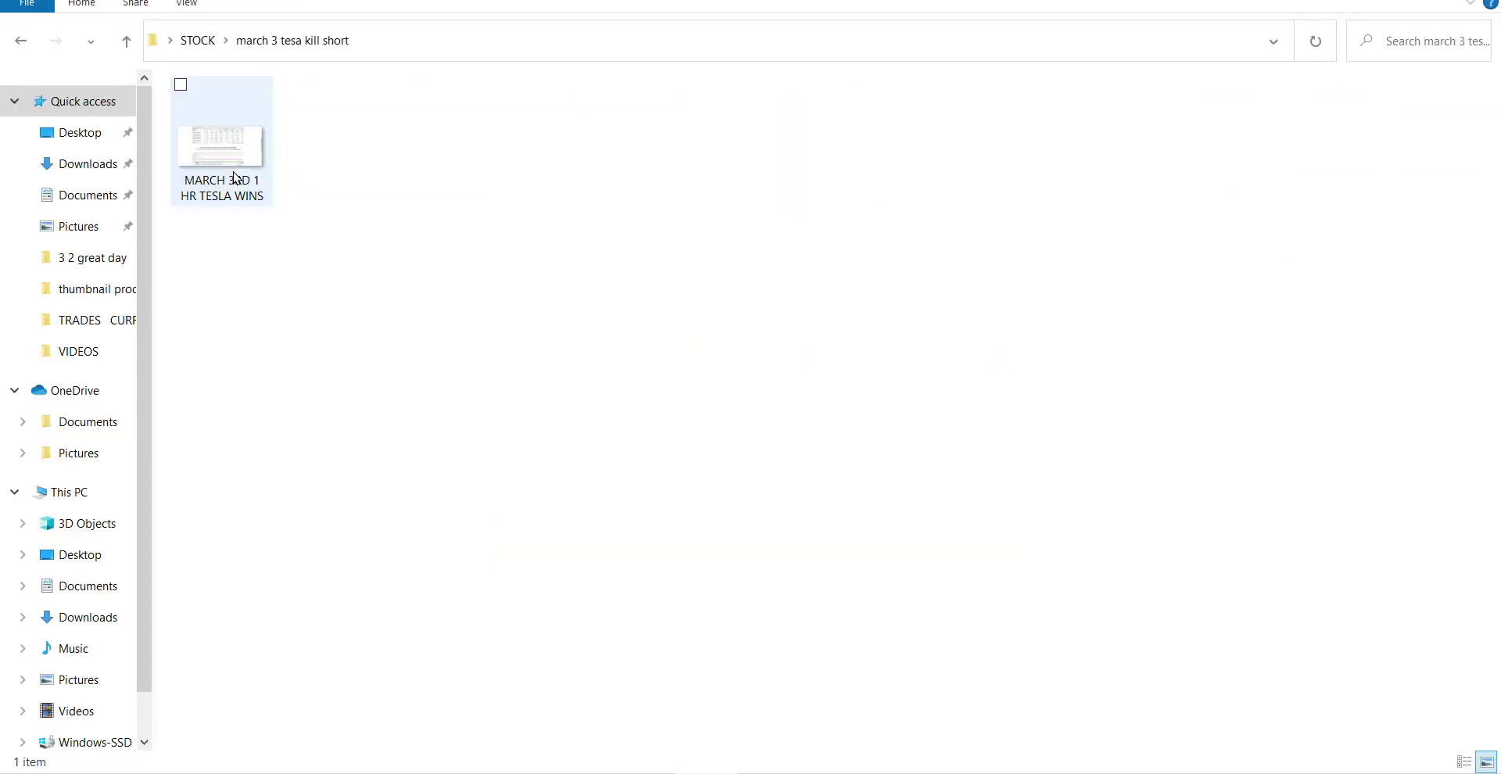
double_click(234, 178)
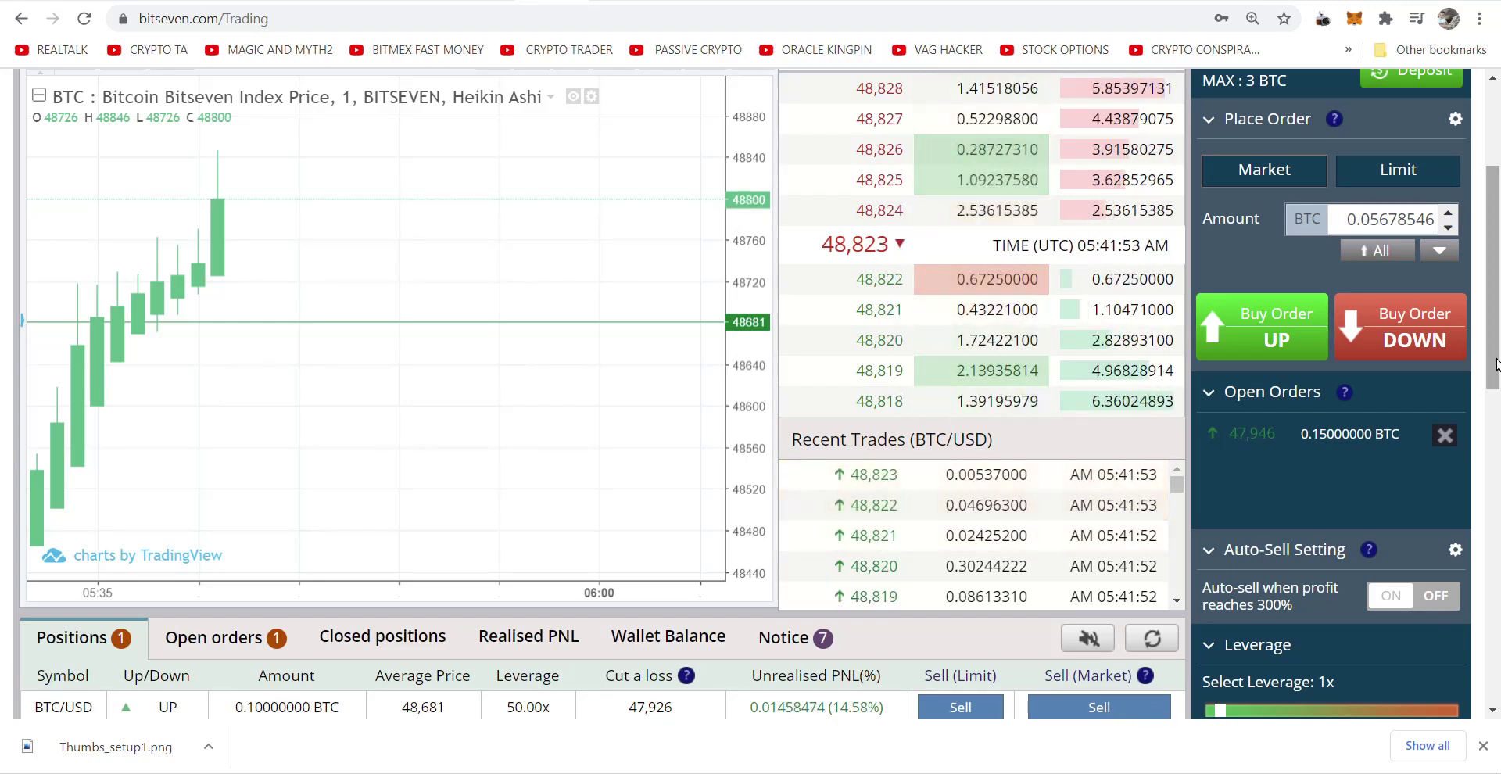
Save a screenshot of the market sell confirmation for the 0.1 BTC UP position
drag(1496, 369, 1497, 349)
scroll(1283, 180, up, 1)
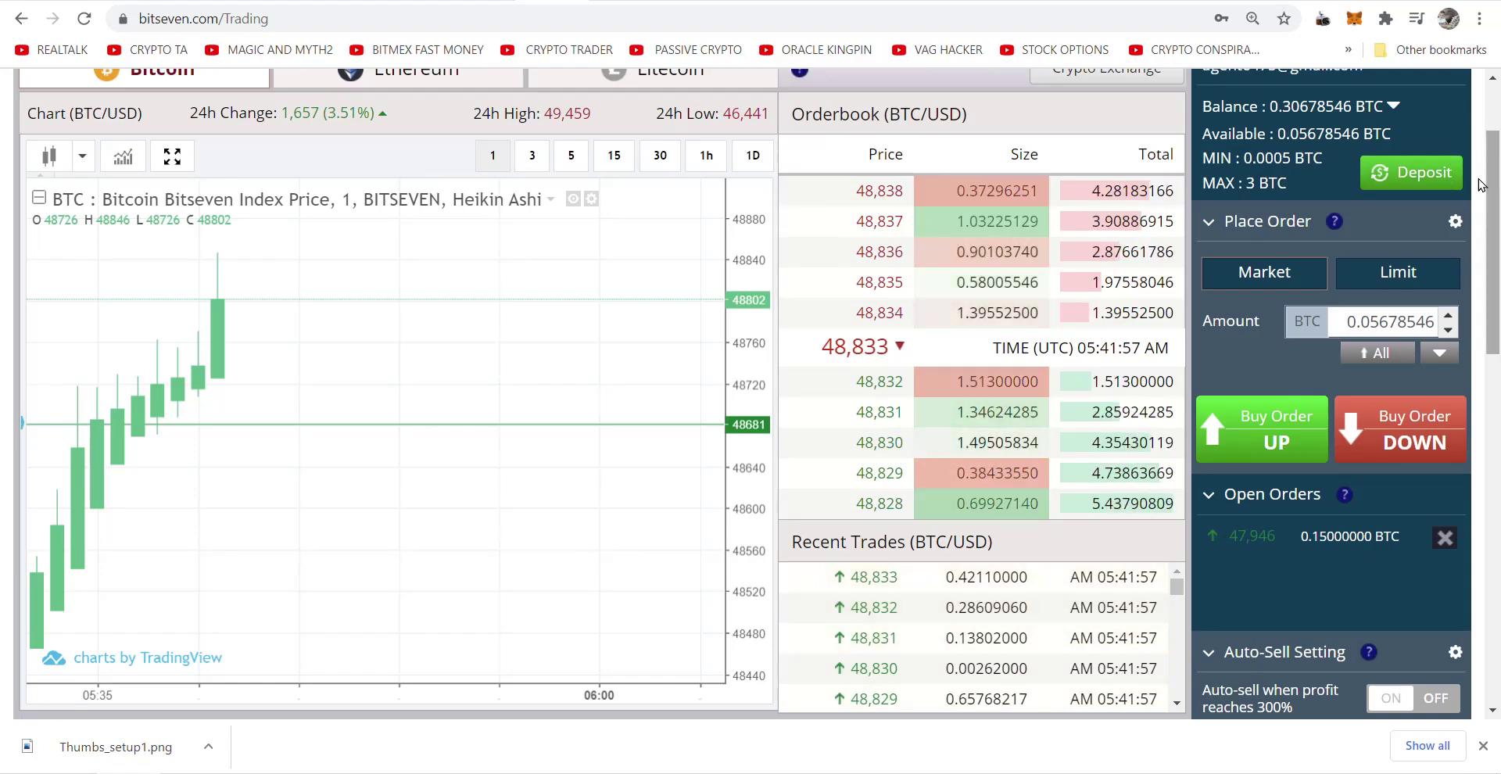
scroll(1493, 283, down, 3)
scroll(1493, 283, down, 2)
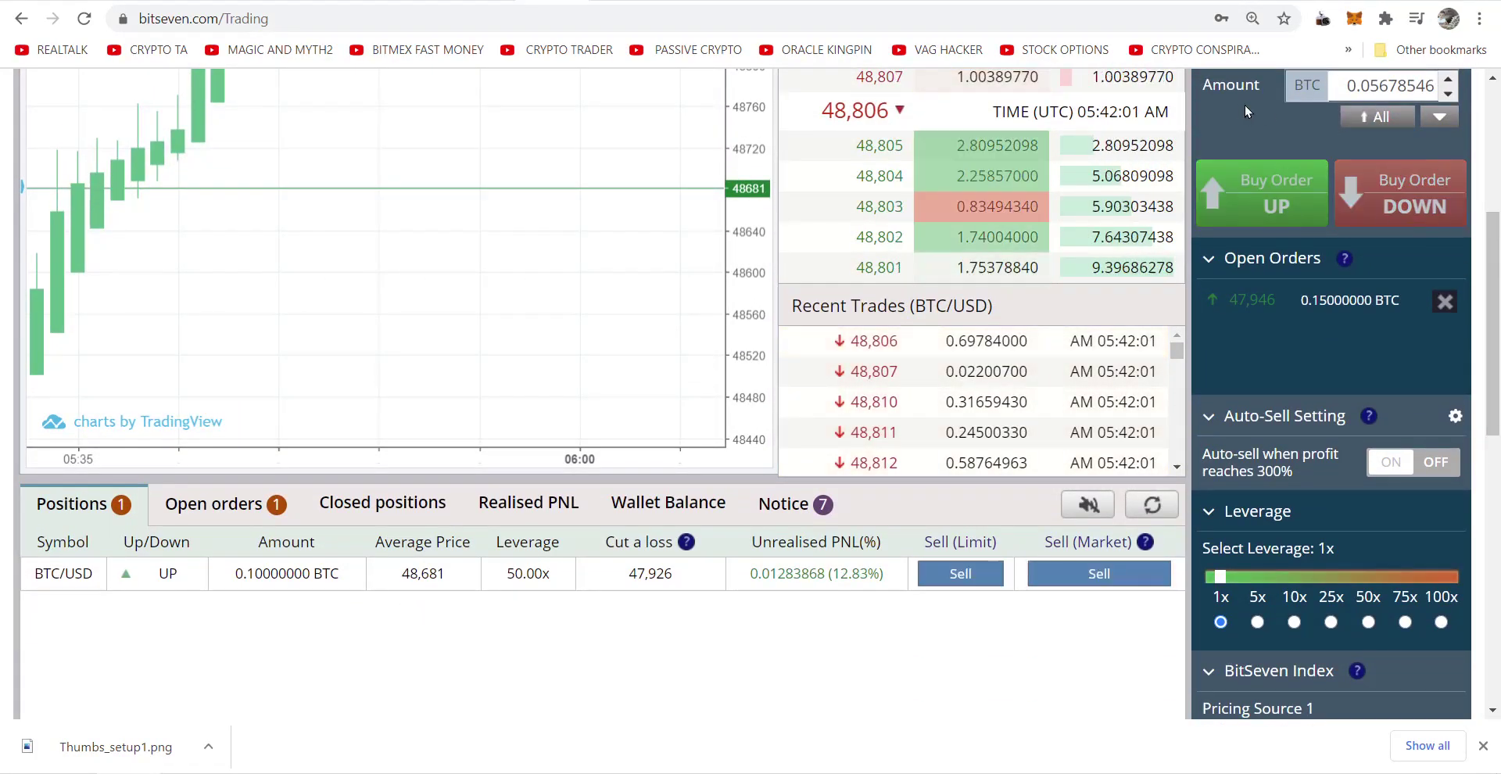
click(1321, 19)
click(1110, 183)
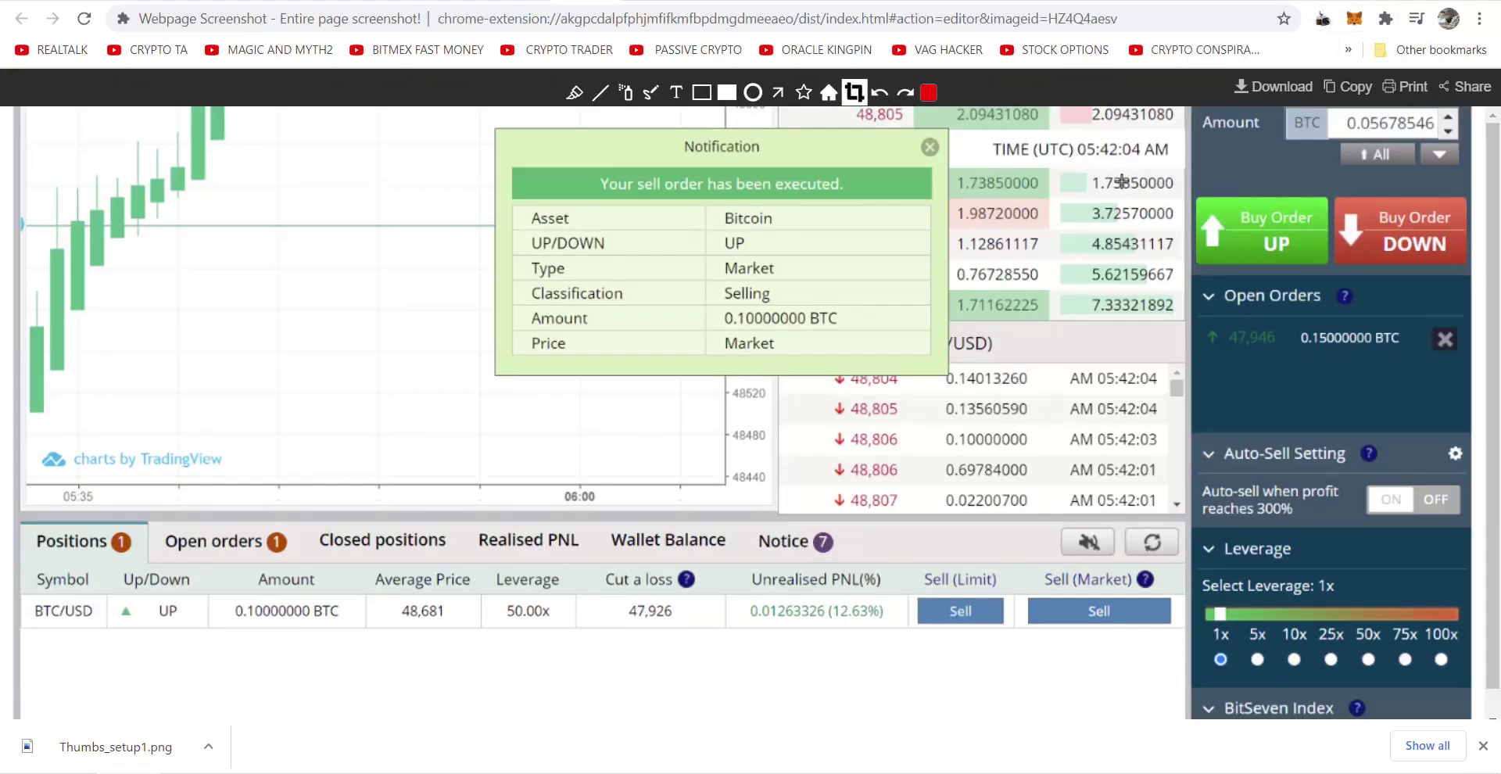
Back on the trading page, cancel the pending 0.15 BTC buy order at 47,946
key(ctrl+w)
scroll(1422, 378, up, 3)
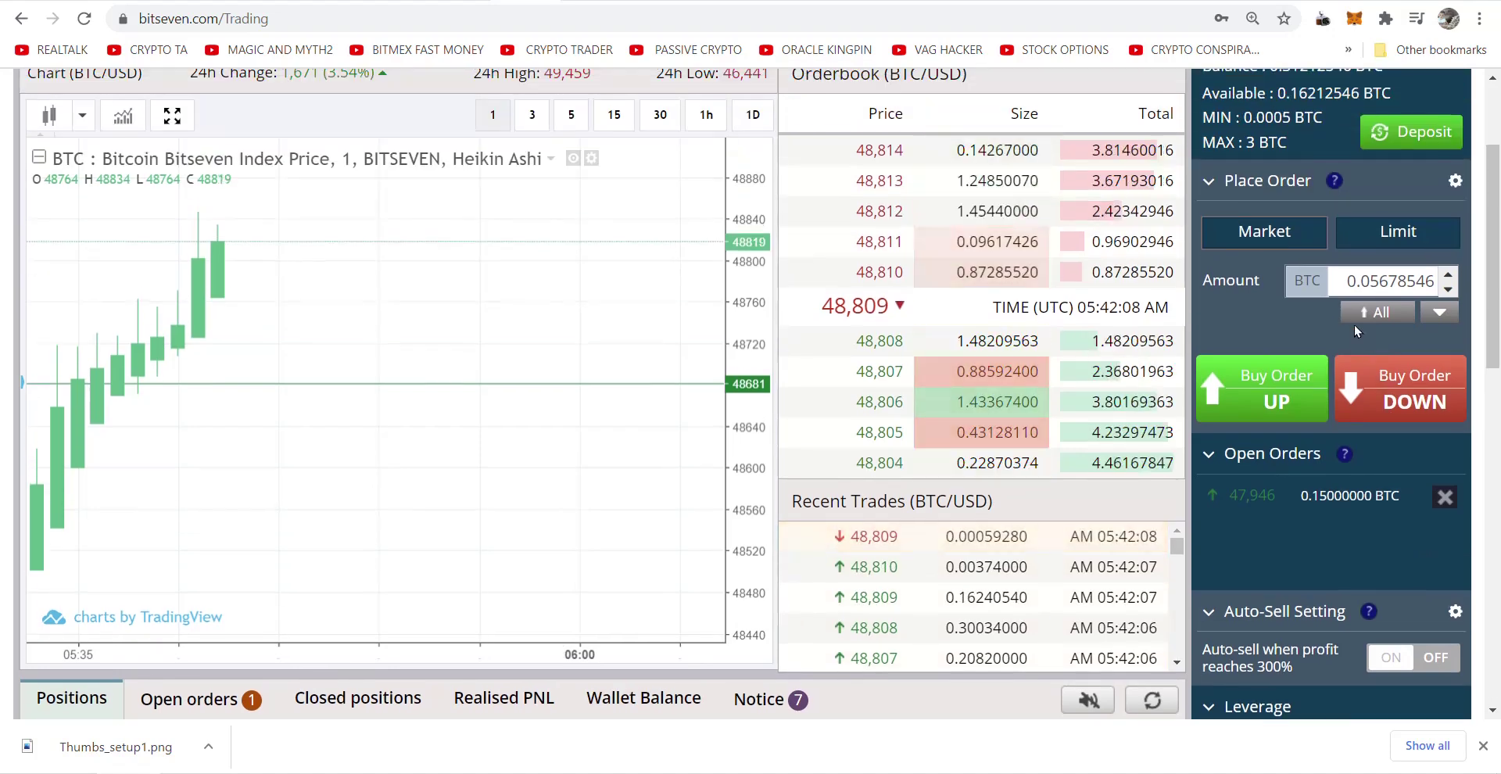
scroll(1300, 121, up, 1)
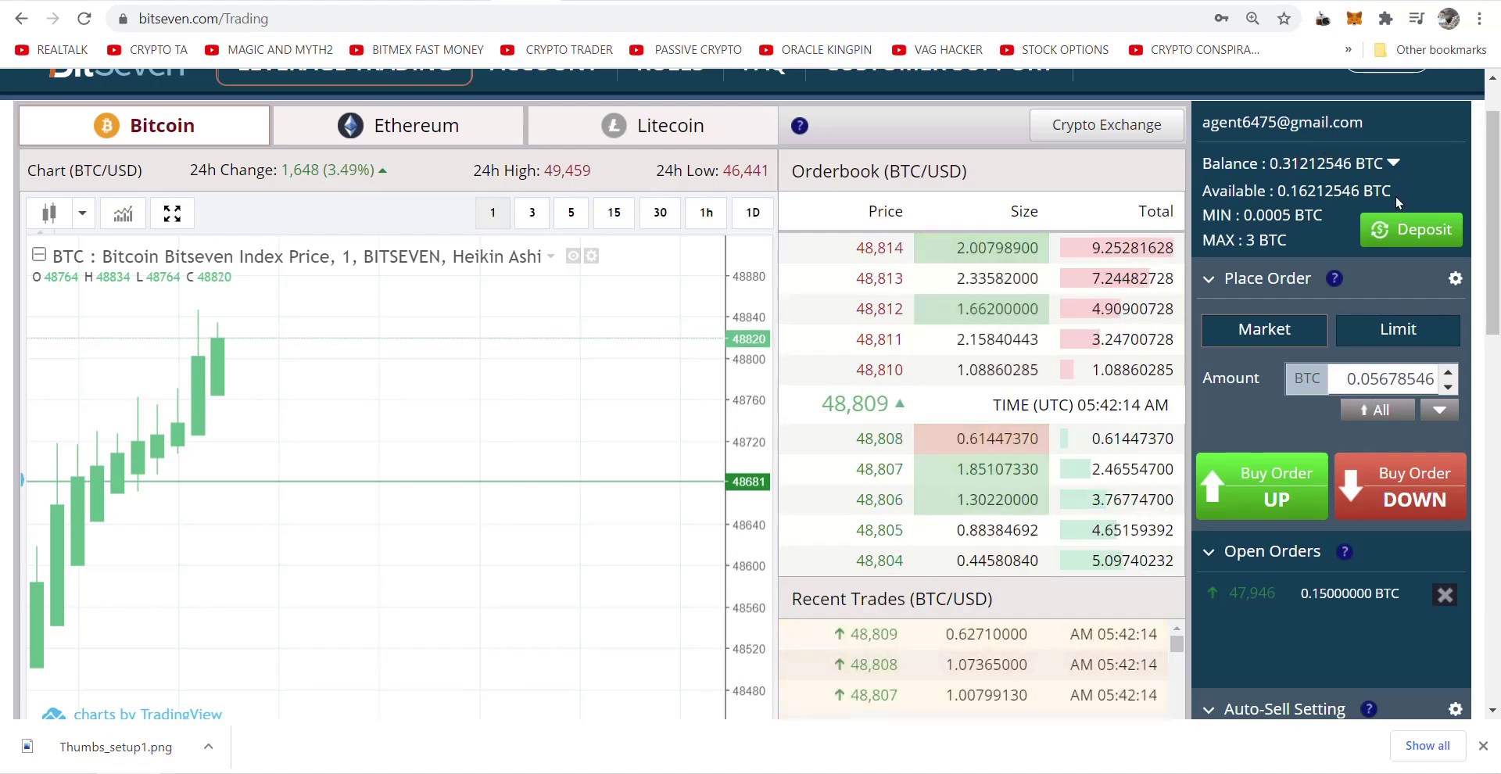
scroll(1391, 195, down, 2)
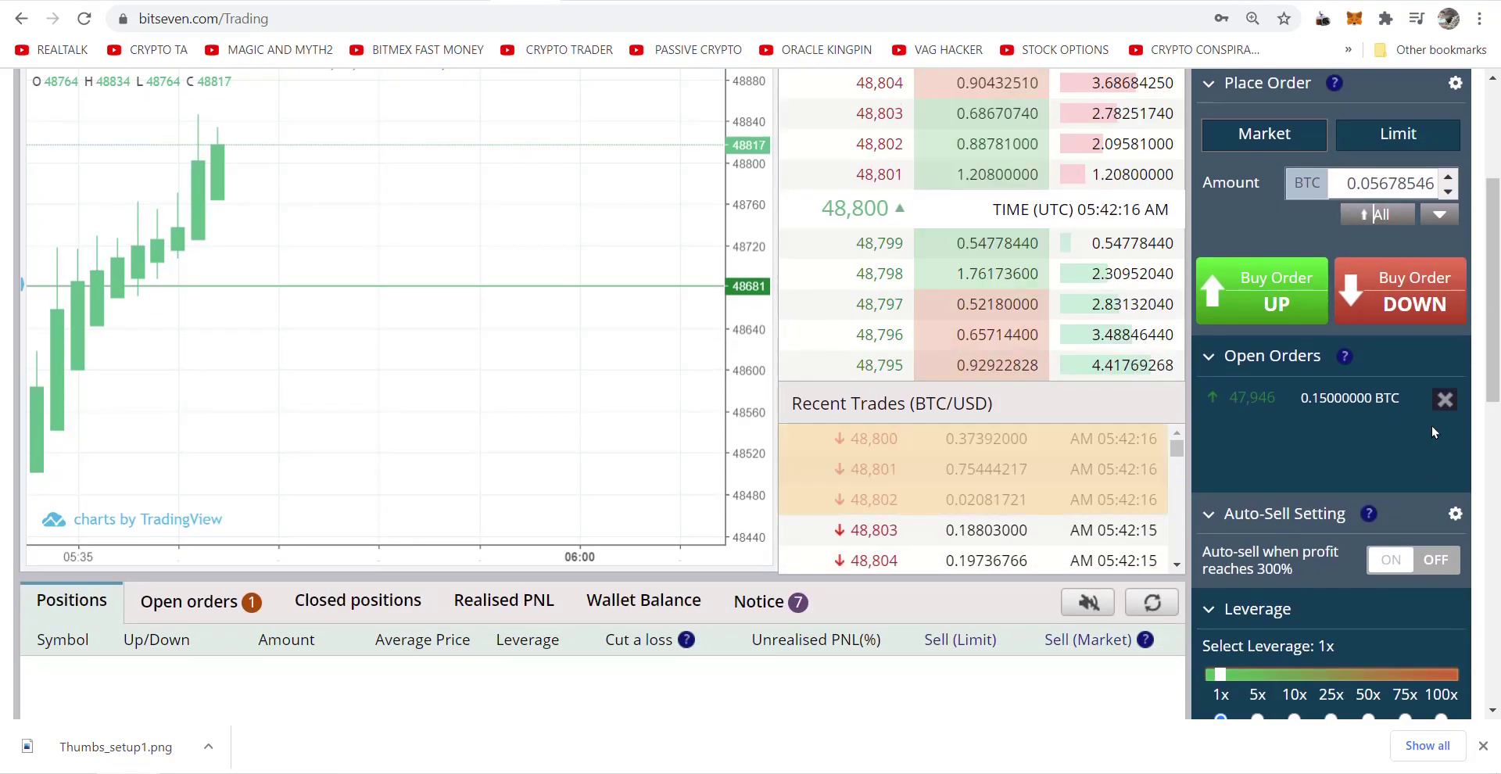
click(1445, 399)
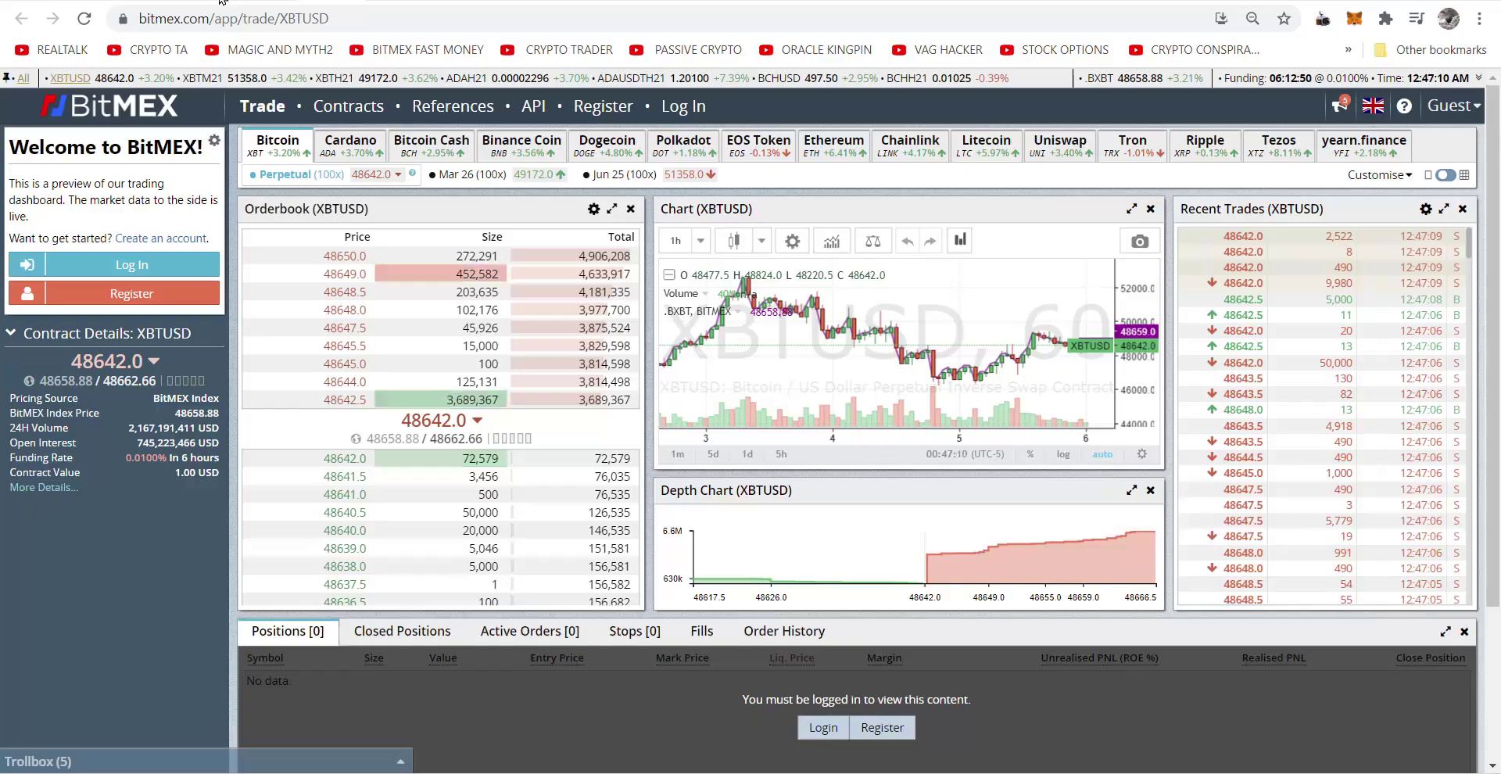
Try the dark Color Theme on the BitMEX dashboard, then set it back to light
click(1455, 106)
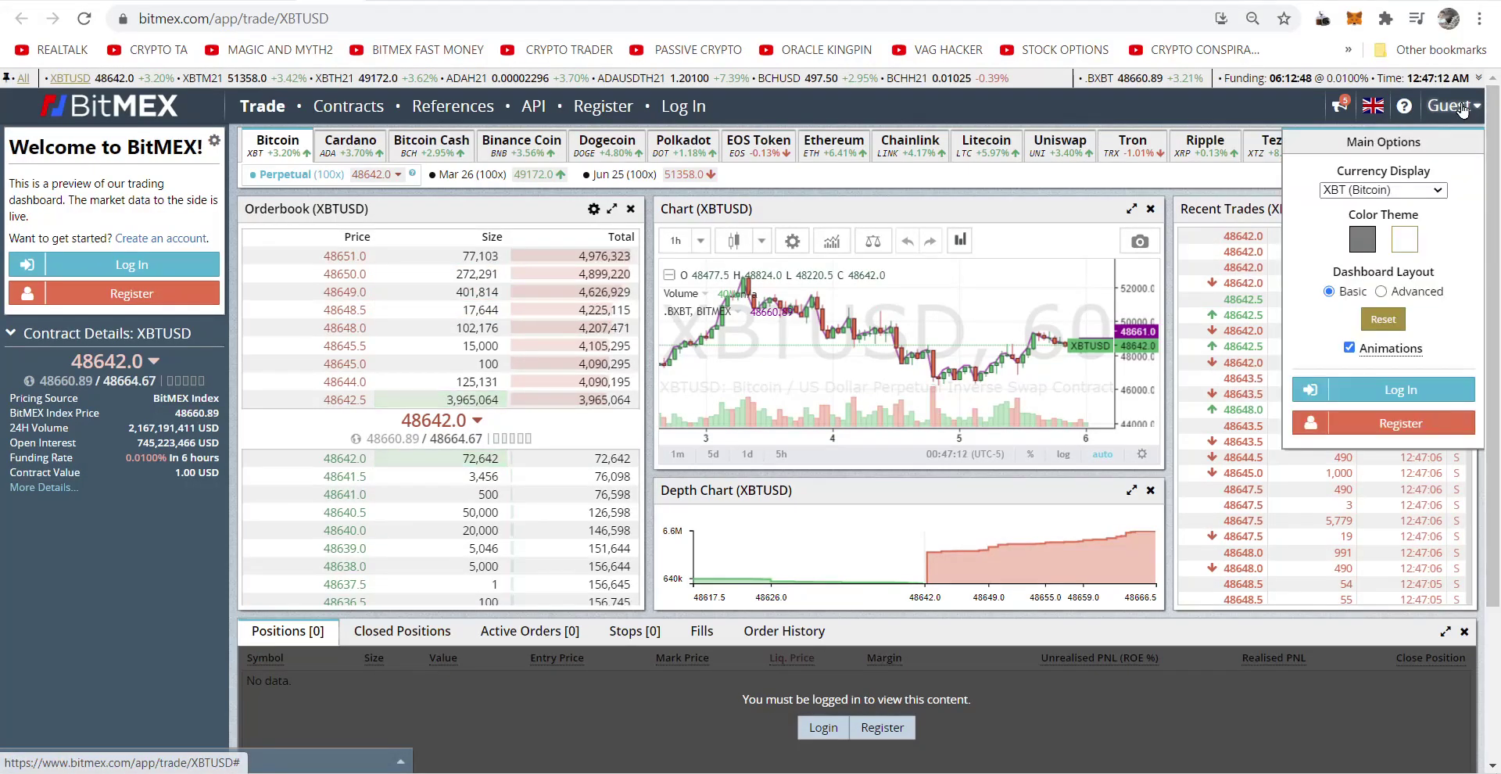
click(1364, 242)
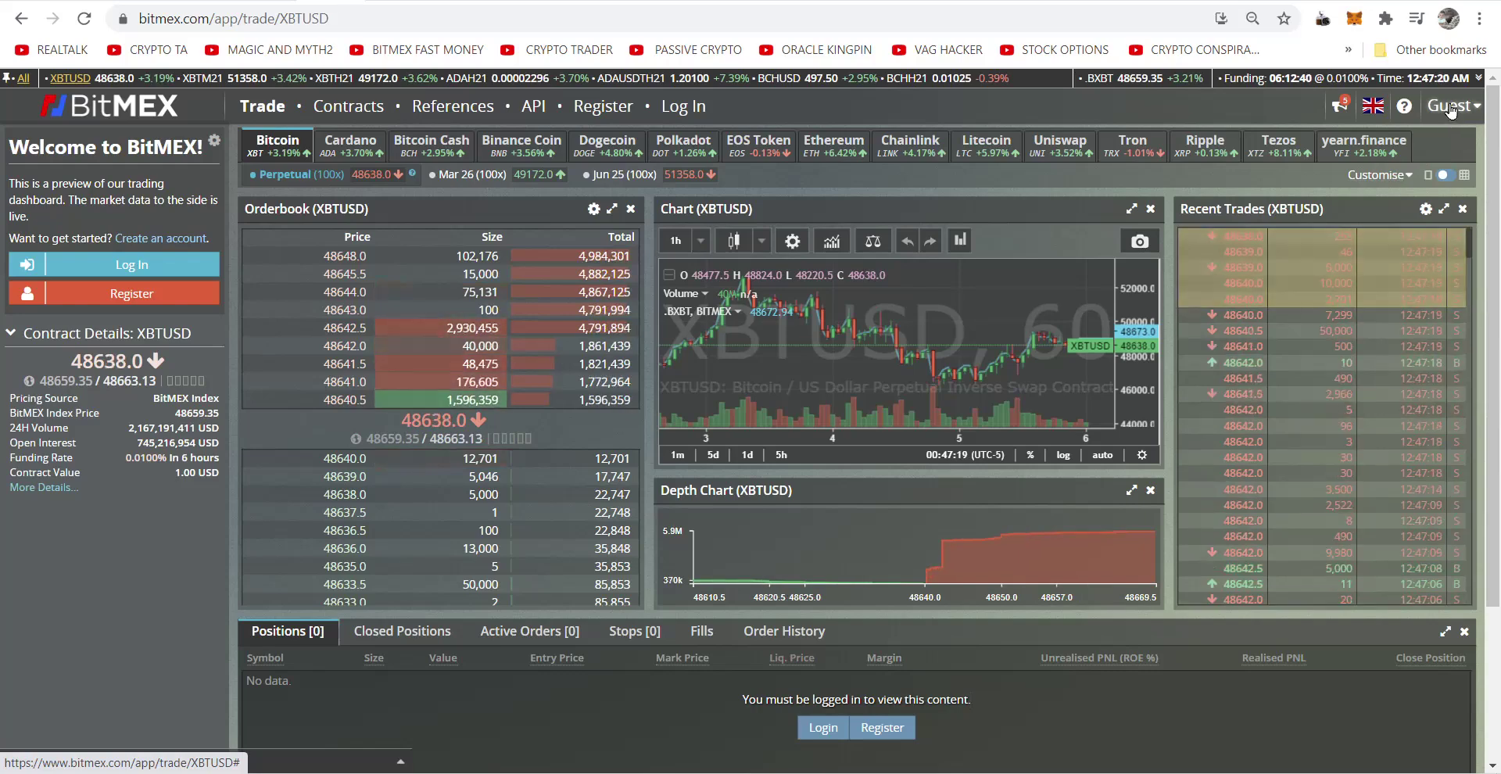
mouse_move(1454, 106)
click(1406, 250)
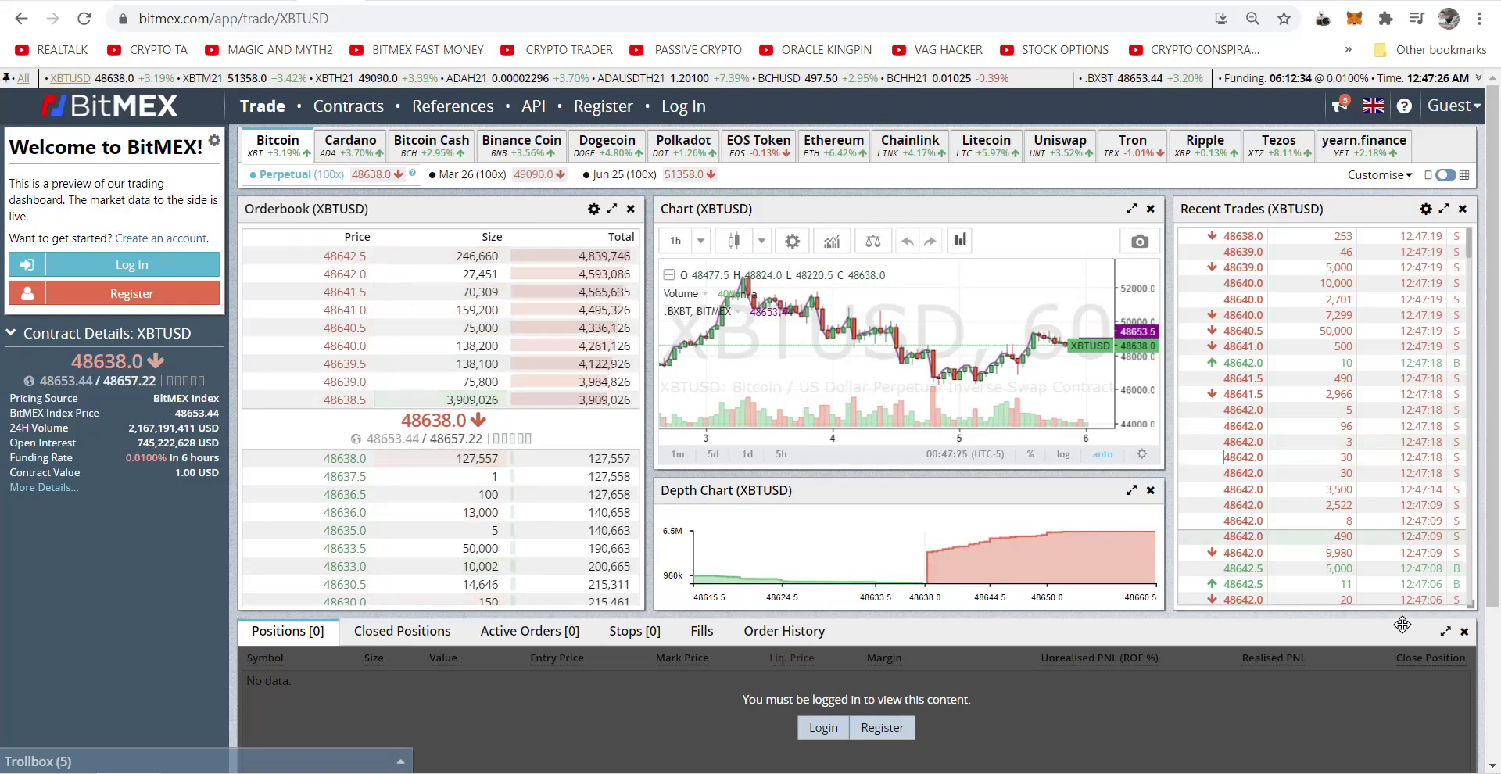
Close the Positions, Recent Trades and Depth Chart panels
scroll(1443, 708, down, 3)
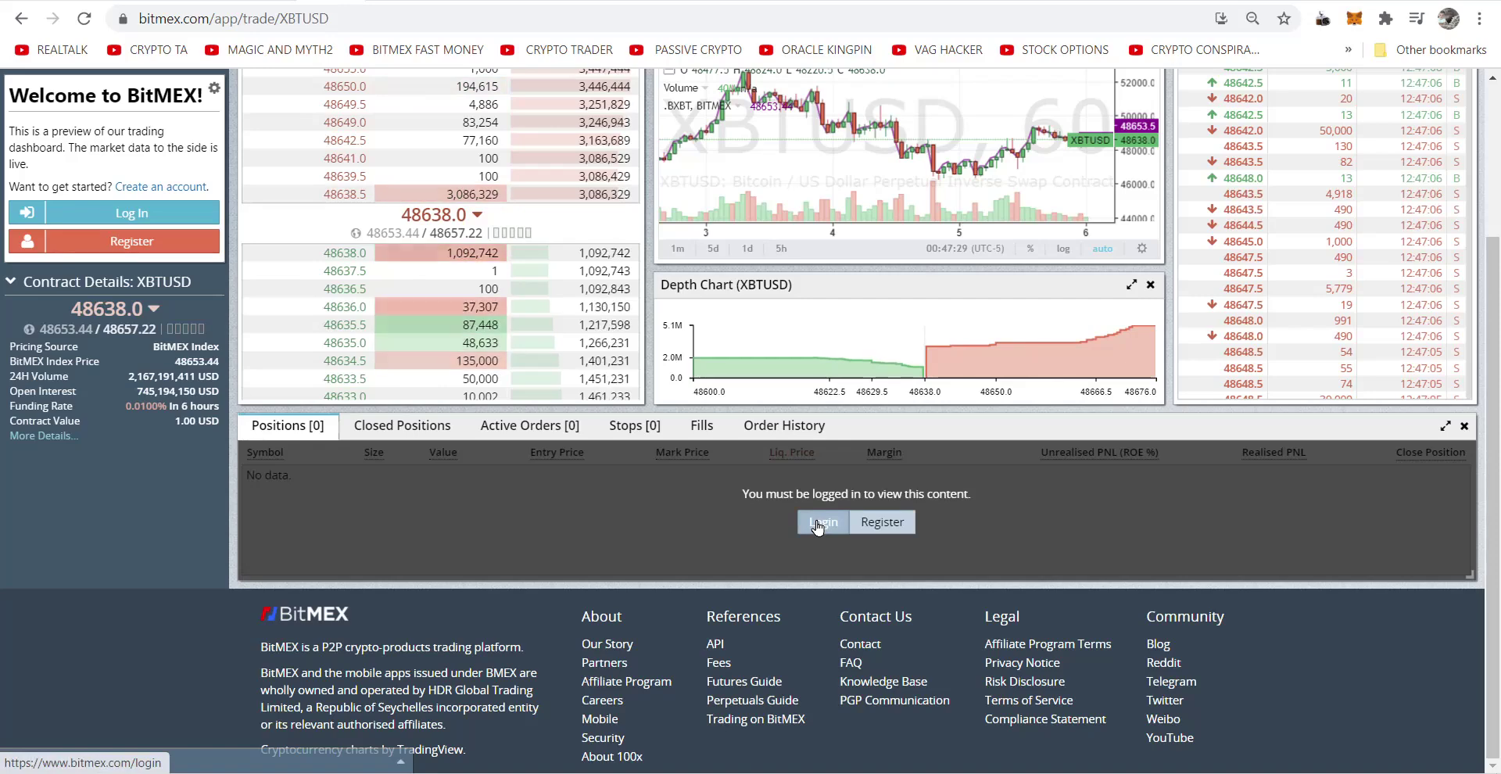
click(1464, 428)
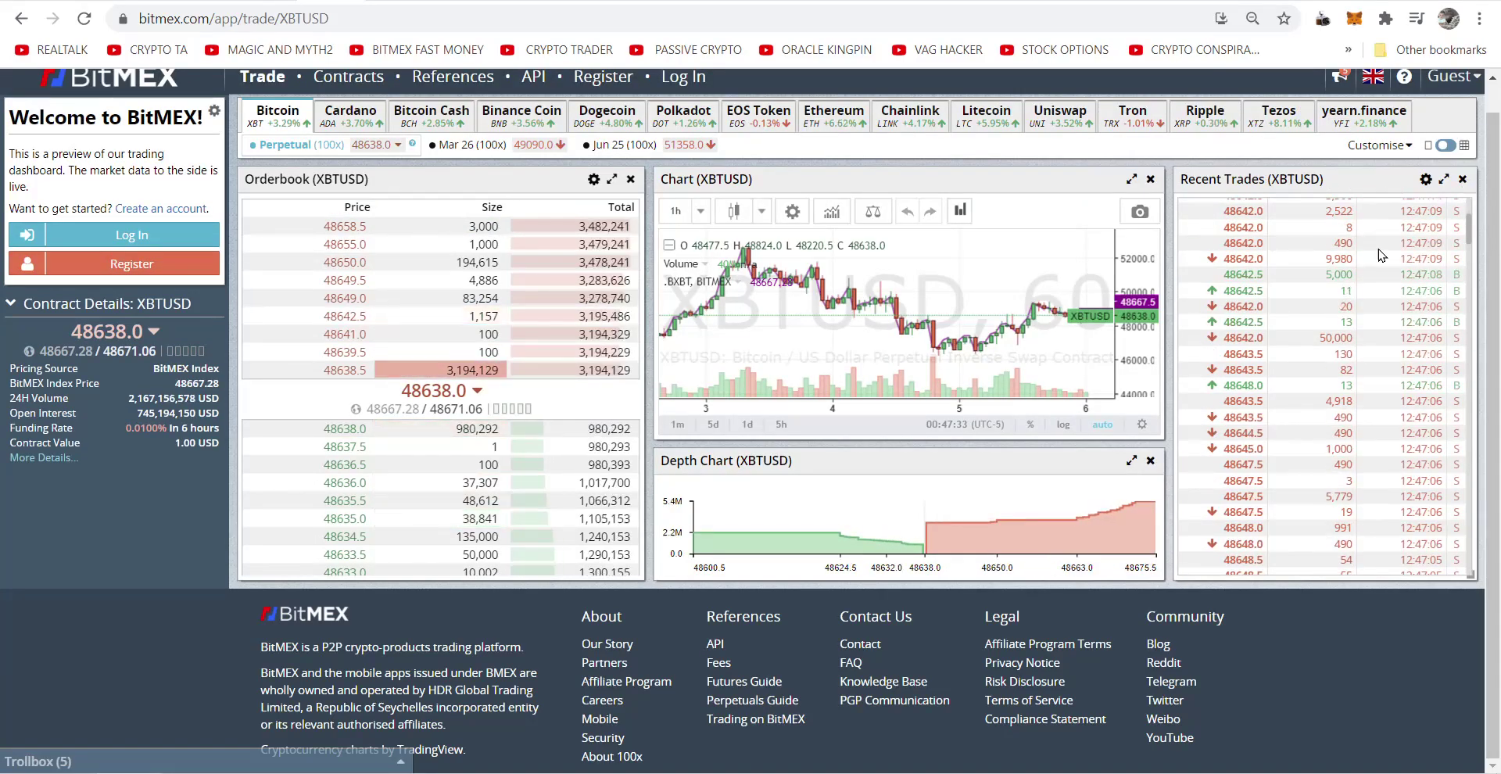
click(1462, 179)
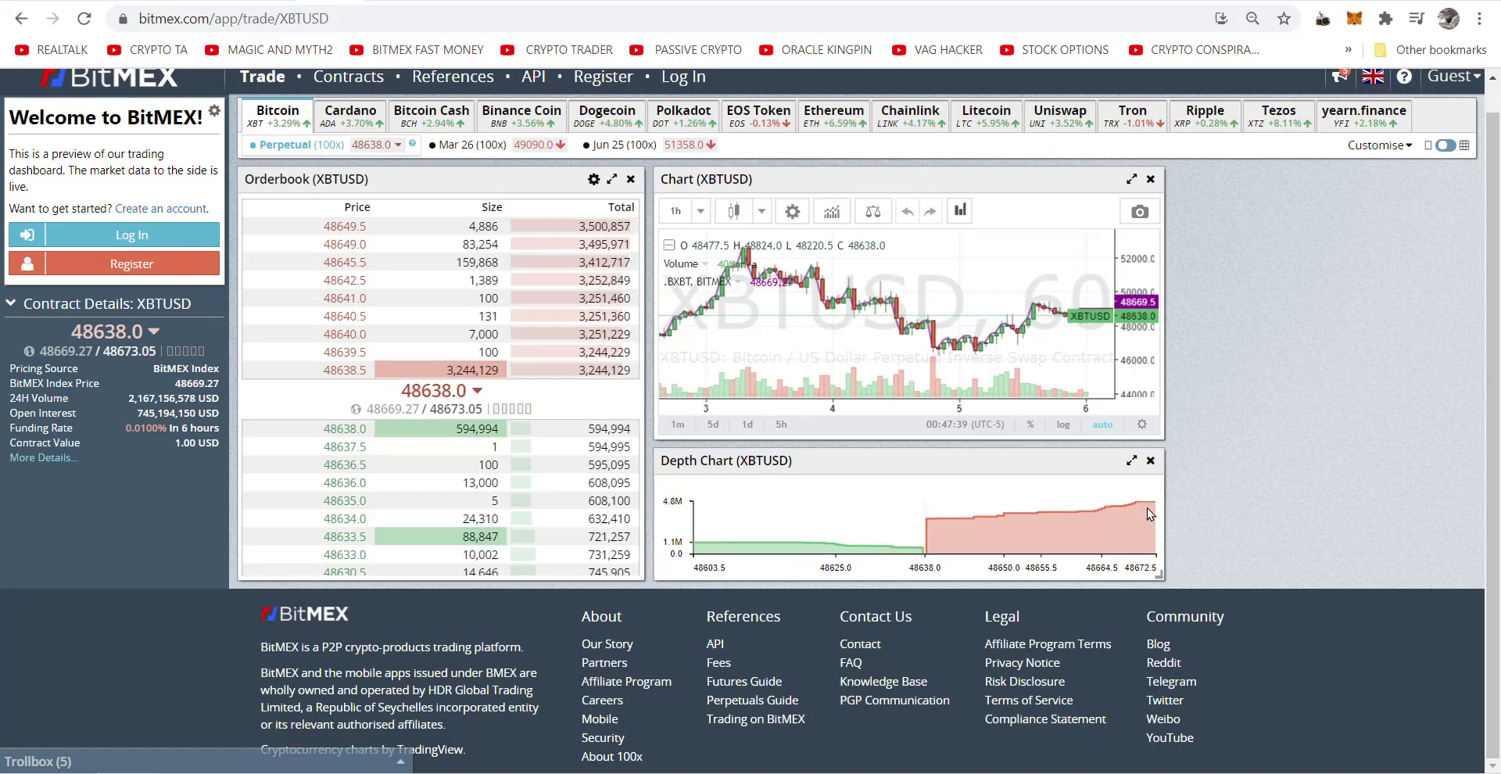
click(1150, 461)
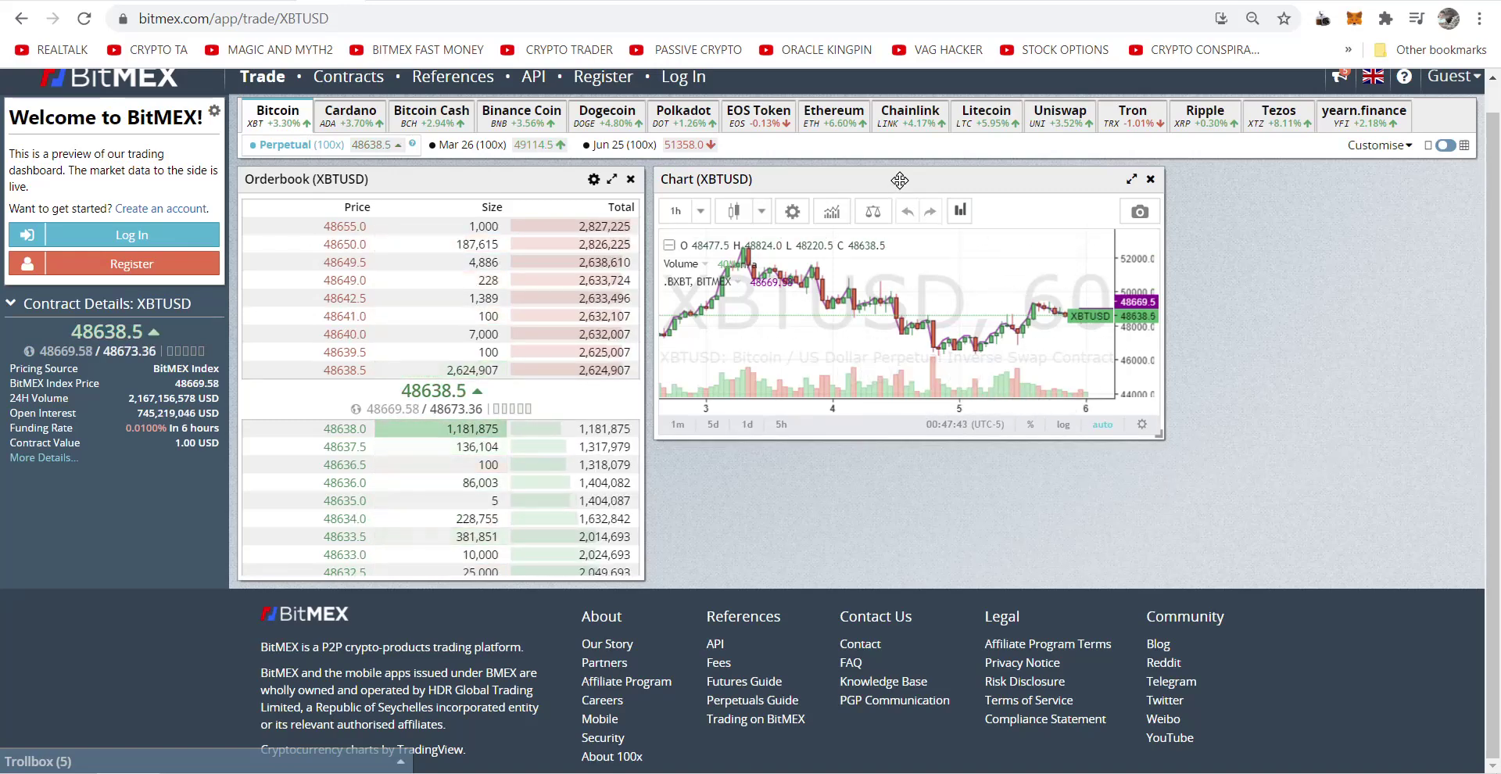
Shrink the Orderbook to one price row and enlarge the XBTUSD chart full-width beneath it
drag(906, 186, 1009, 363)
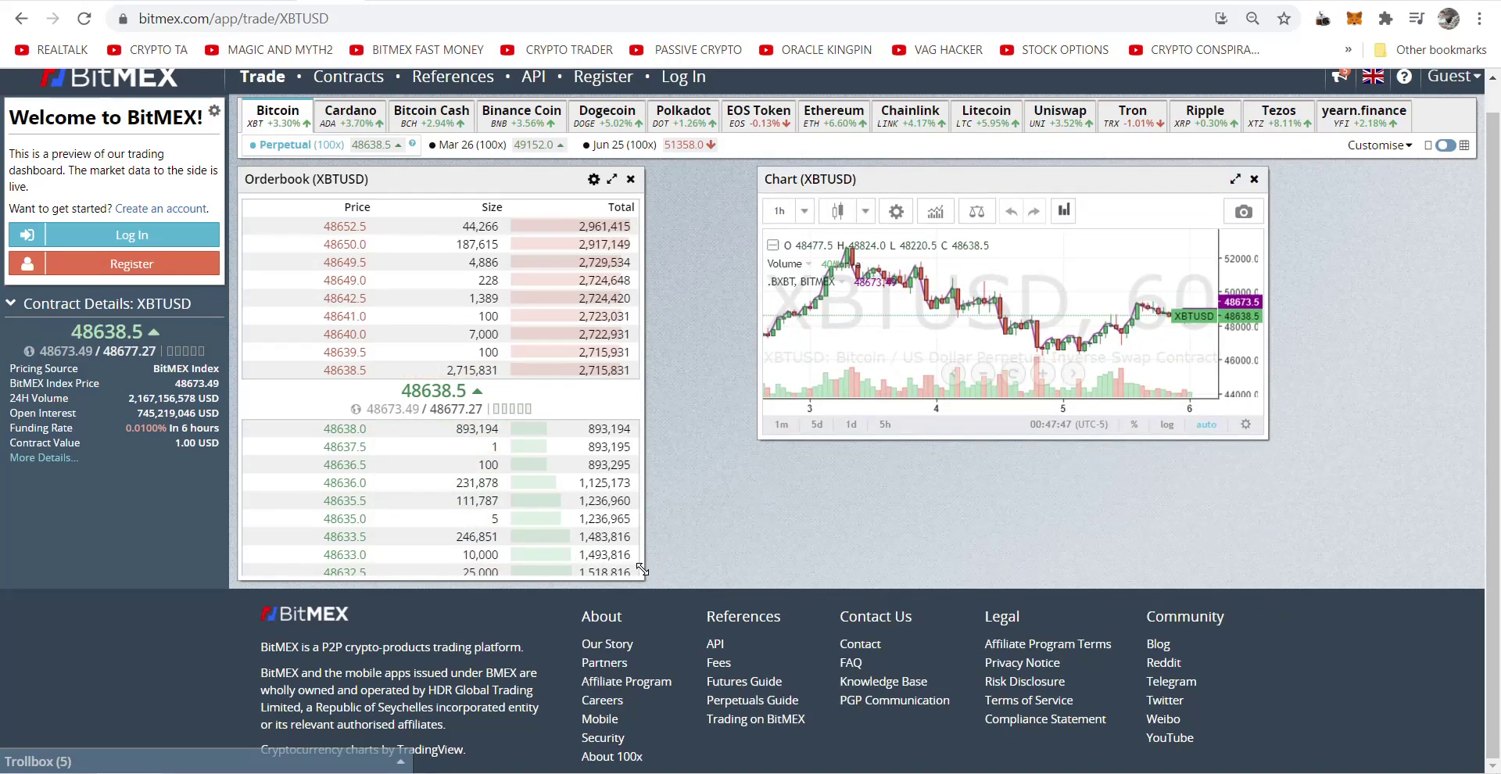
drag(642, 568, 849, 538)
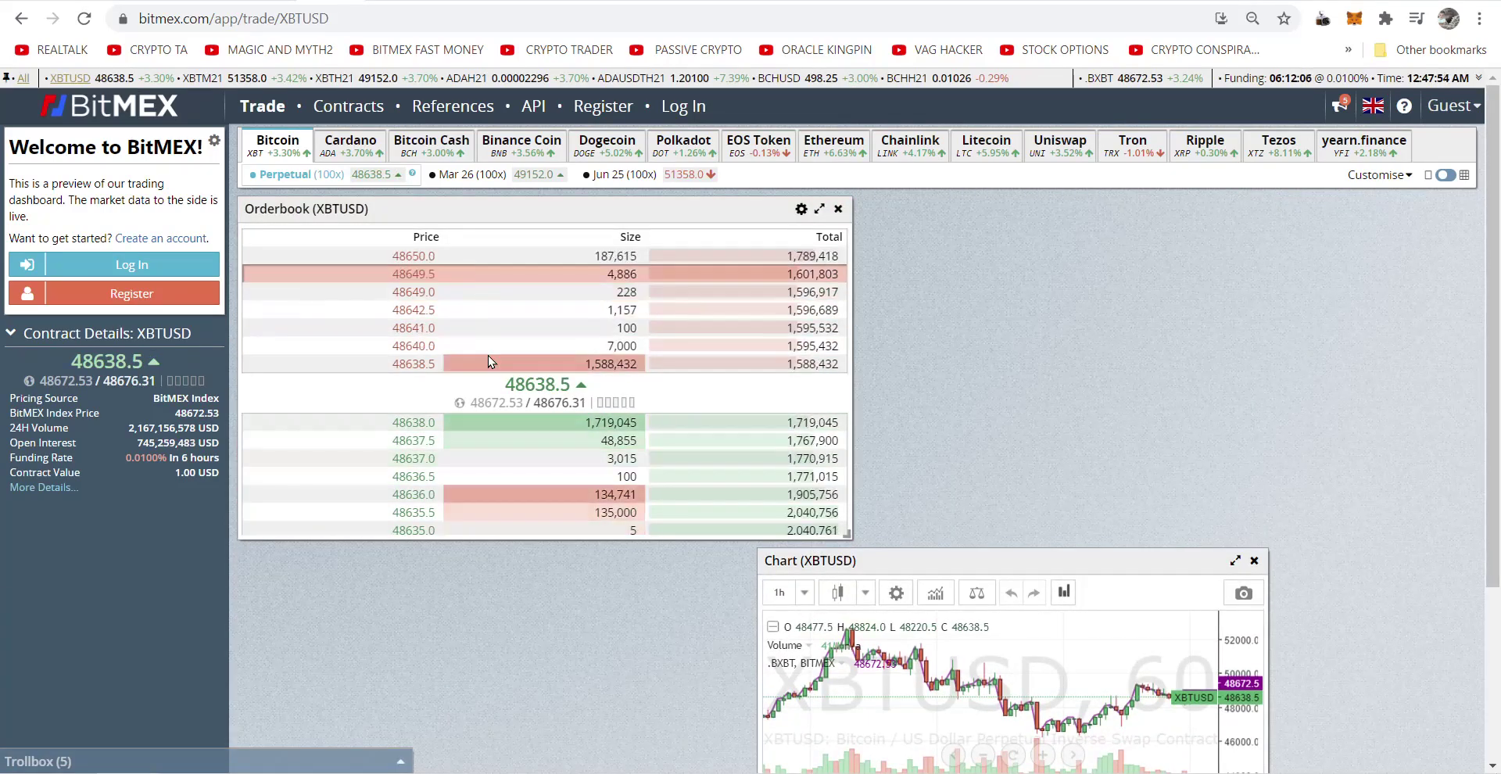
drag(849, 537, 1475, 294)
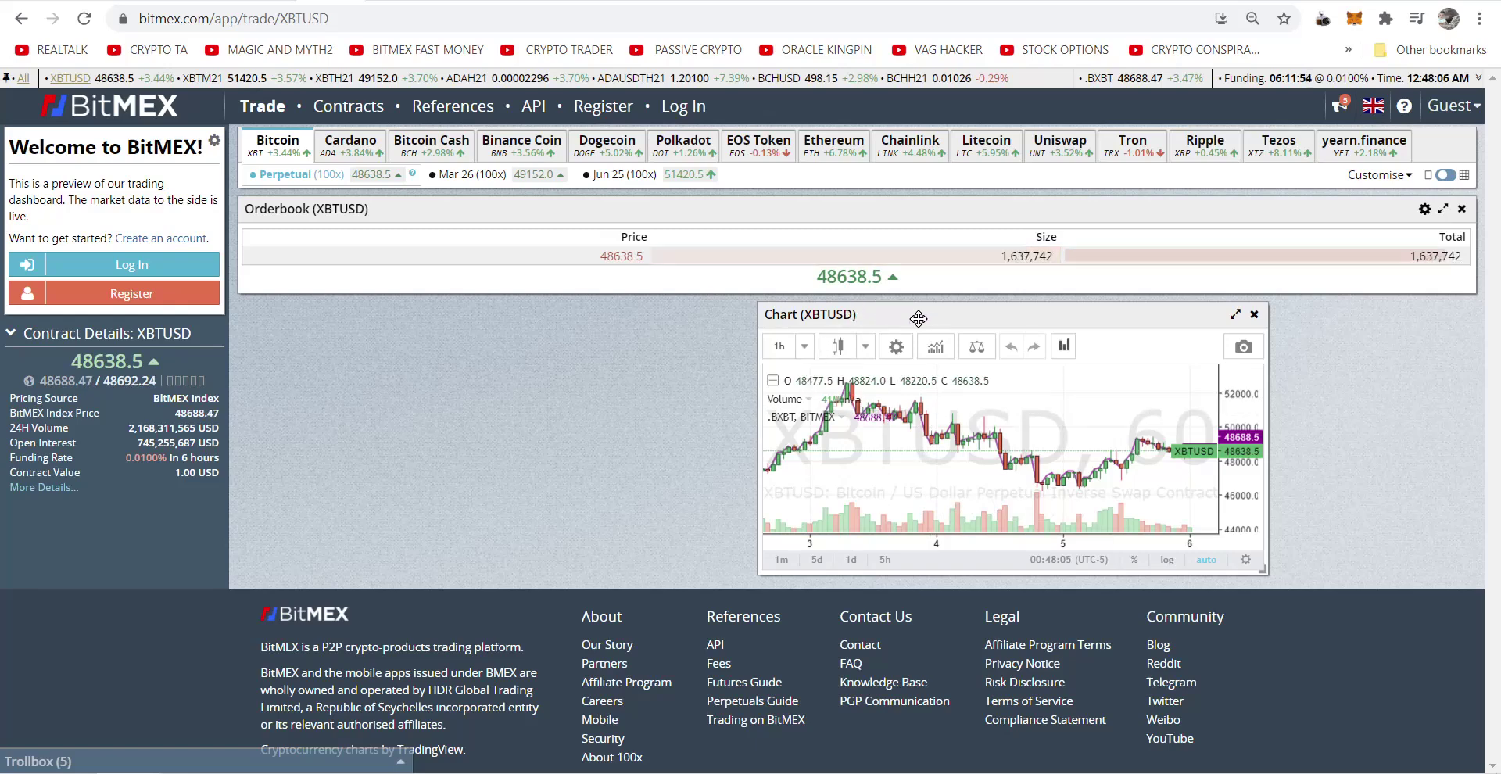
drag(949, 316, 426, 312)
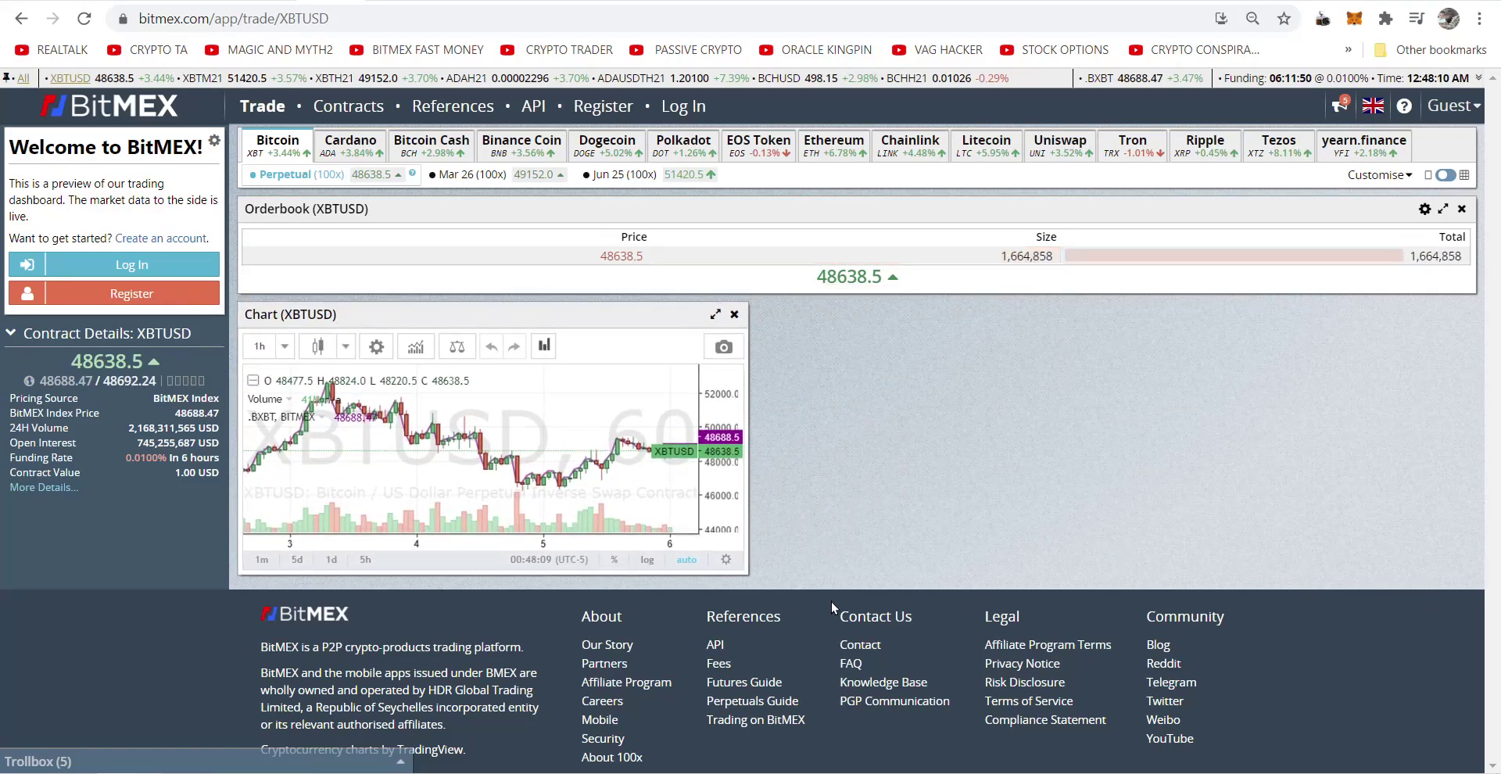
drag(735, 577, 1470, 711)
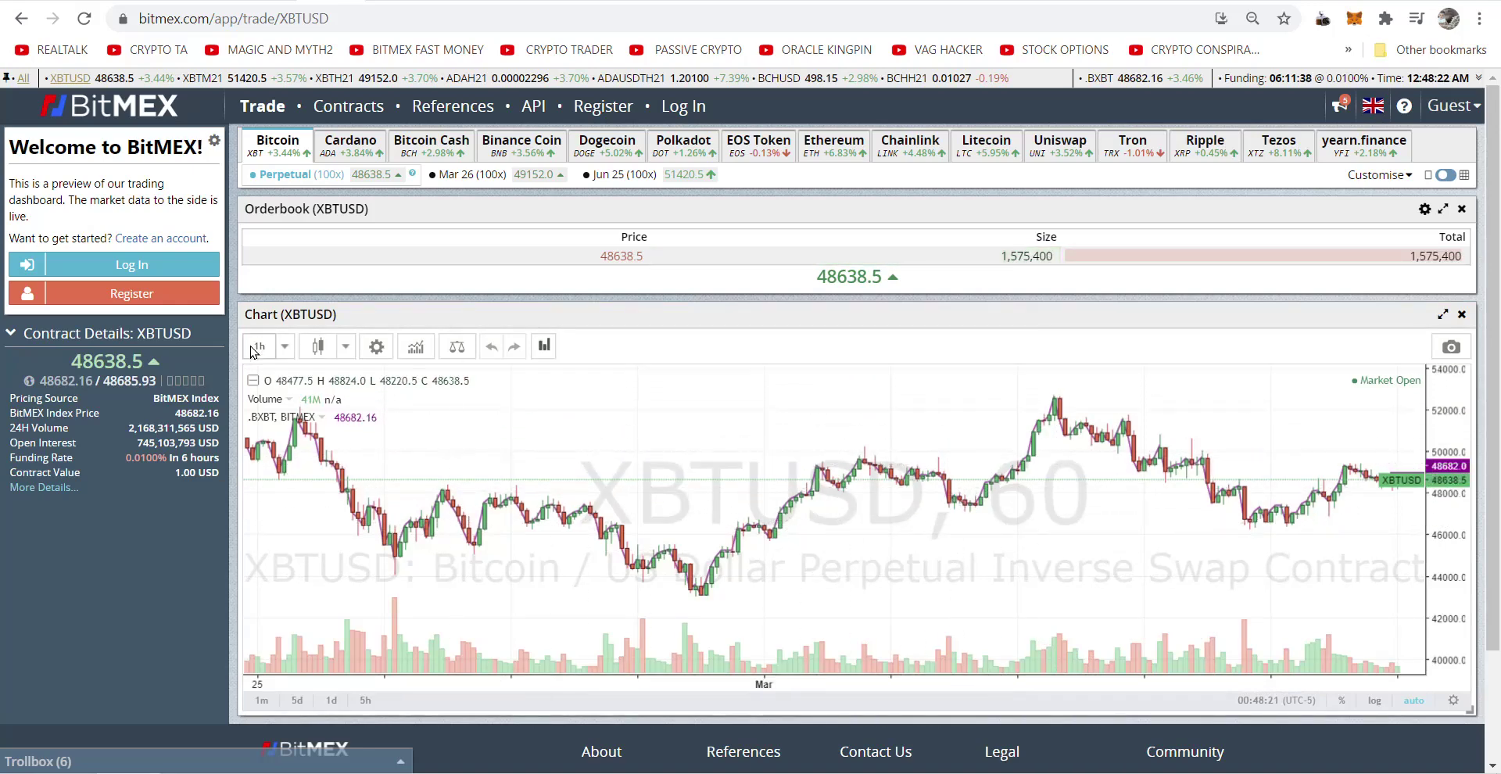
Set the XBTUSD chart to 6-hour intervals, try Bars, then settle on Heikin Ashi candles
click(285, 347)
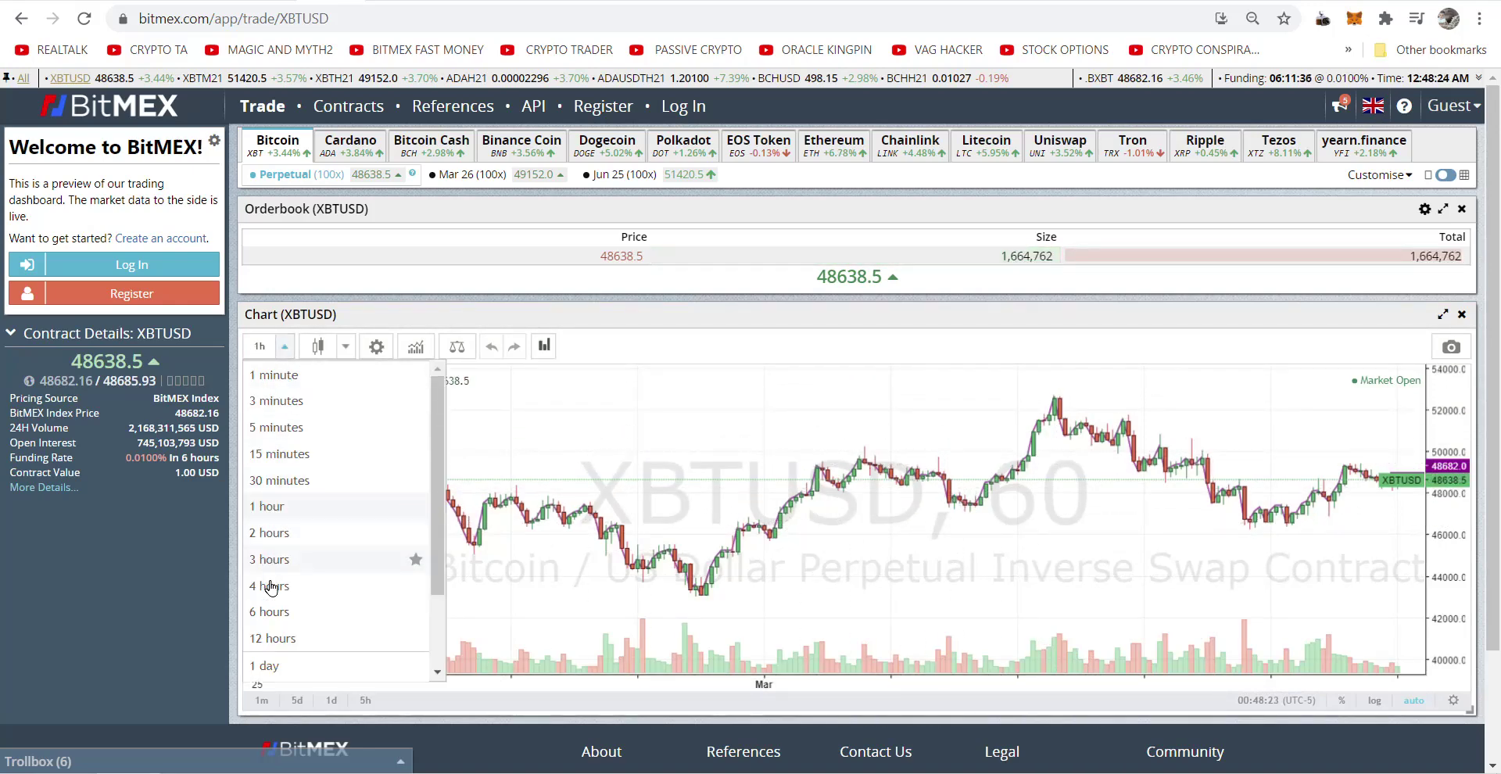
click(272, 612)
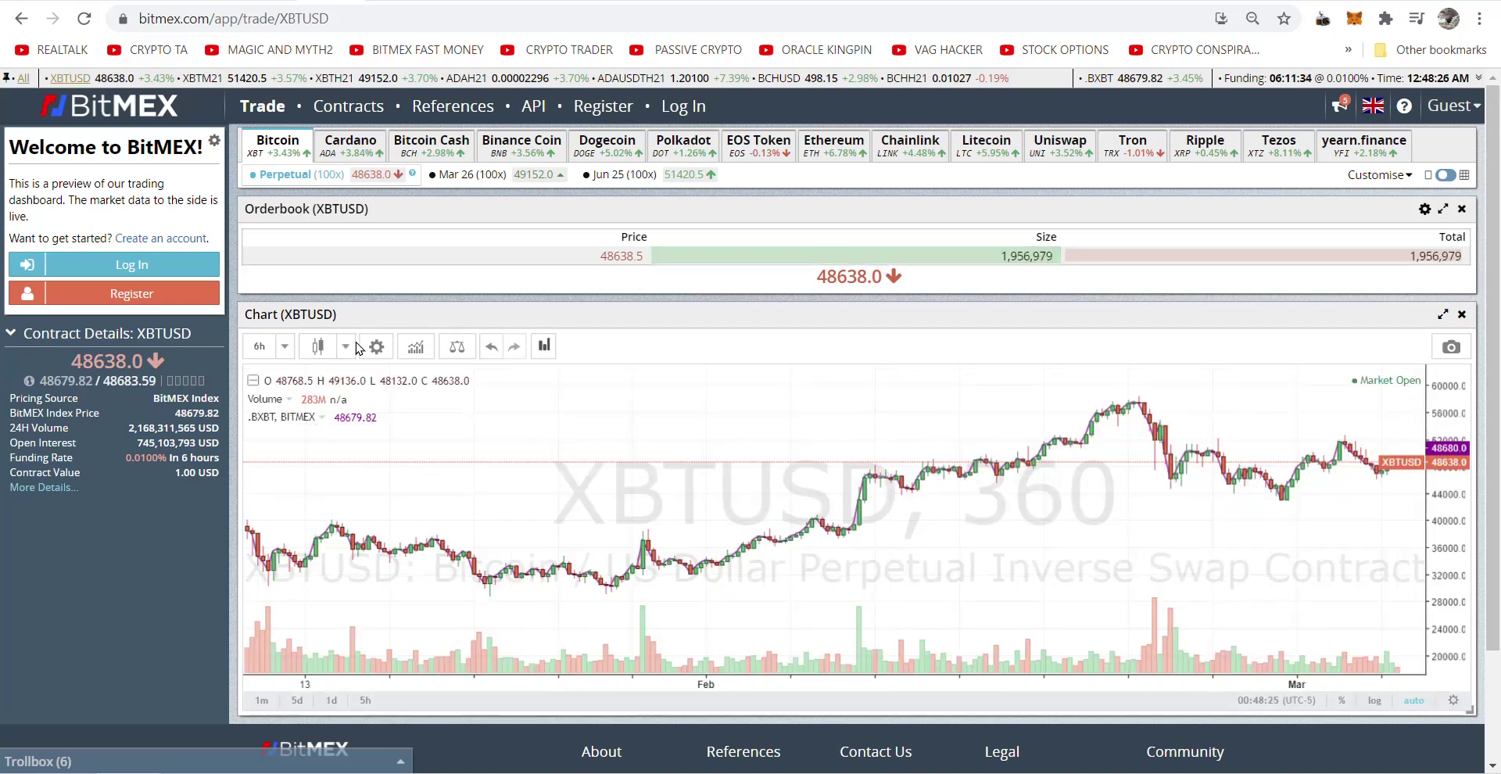
click(345, 347)
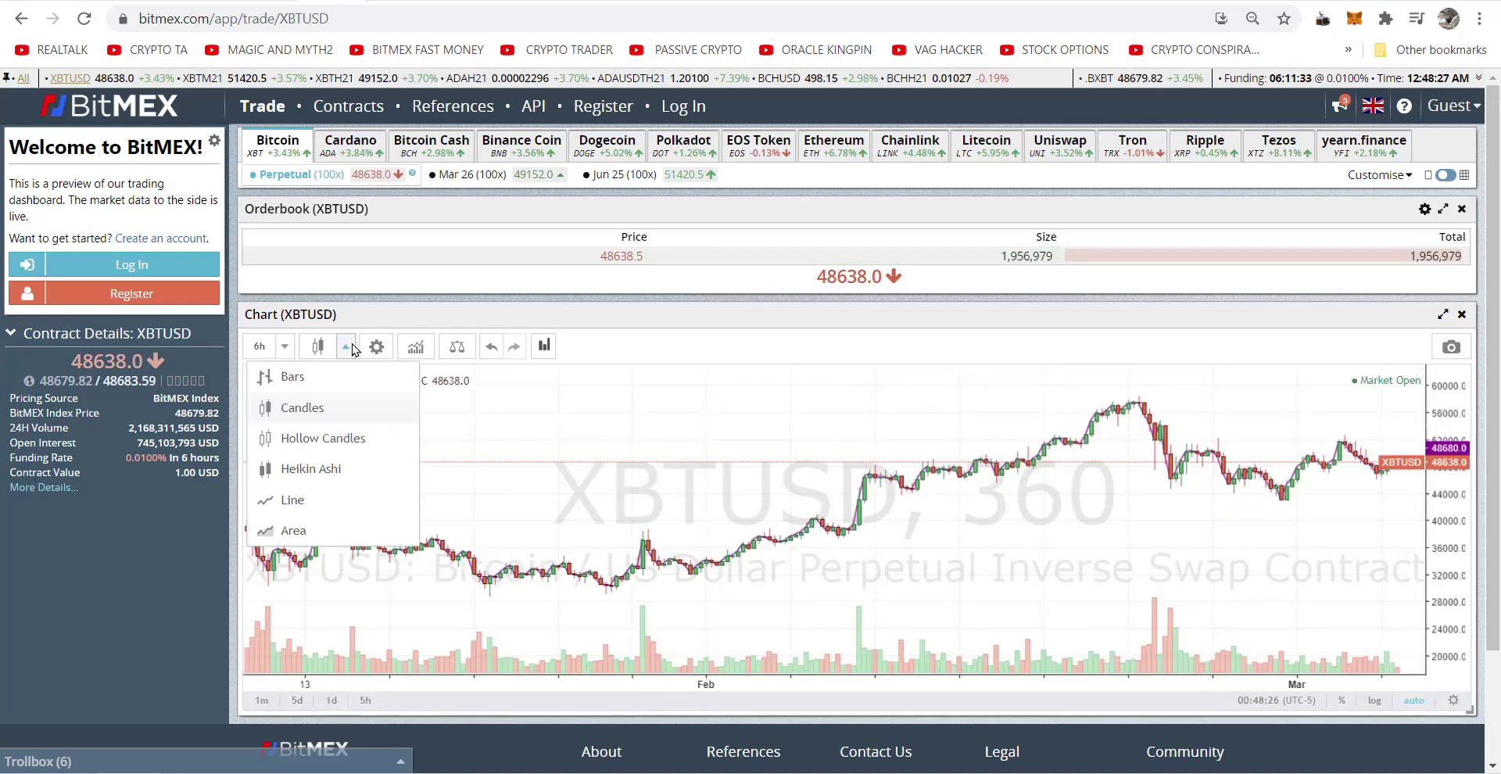
click(310, 383)
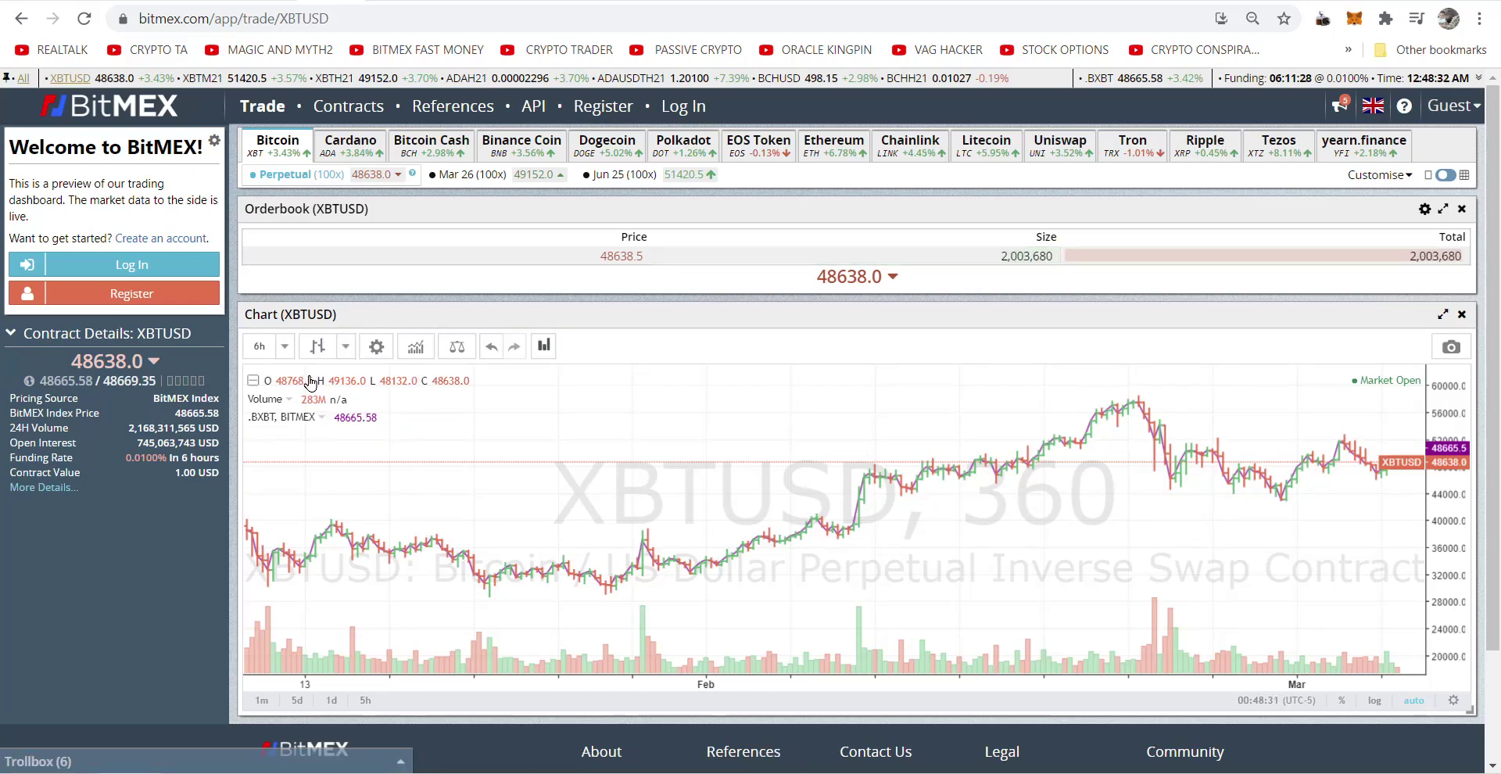
click(345, 347)
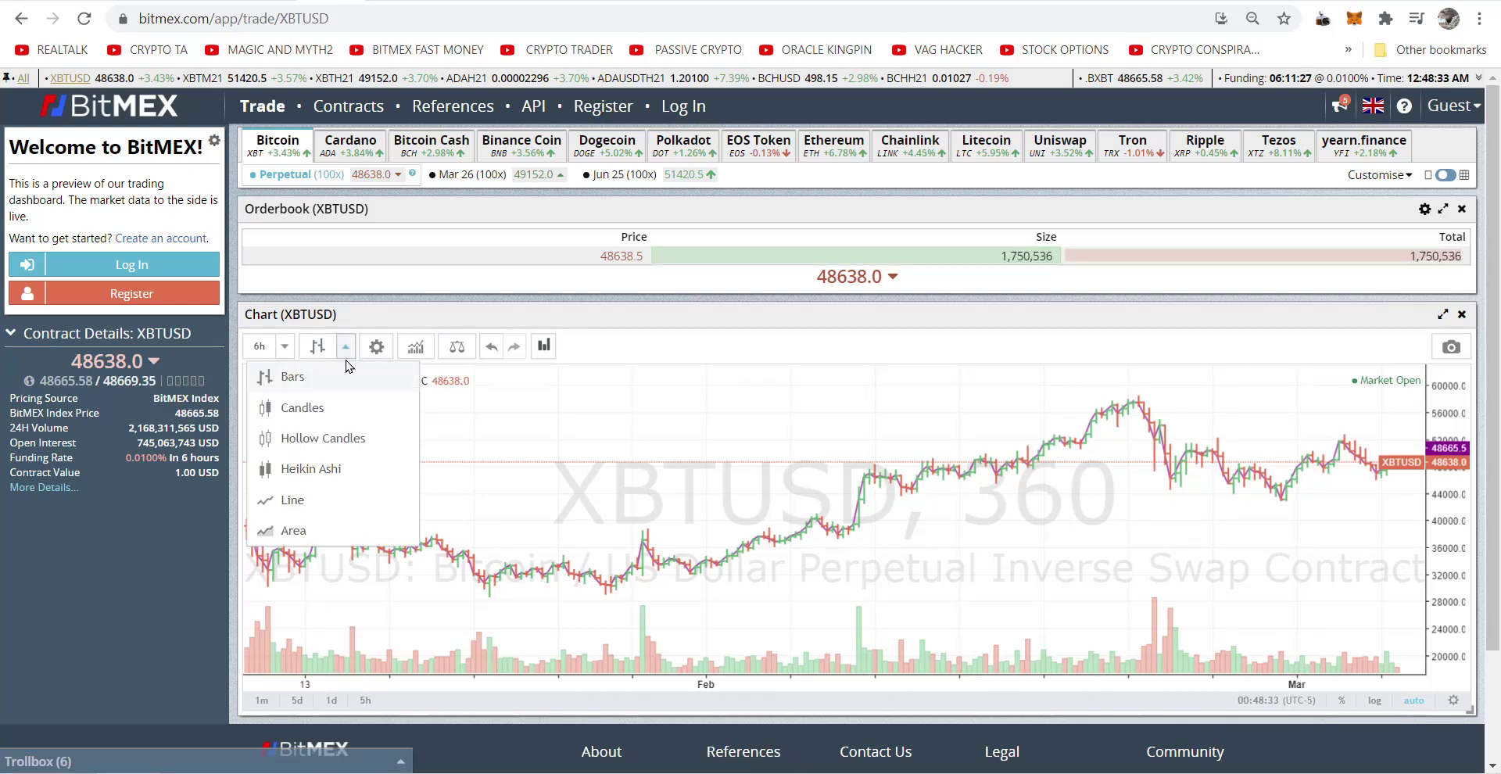
click(315, 468)
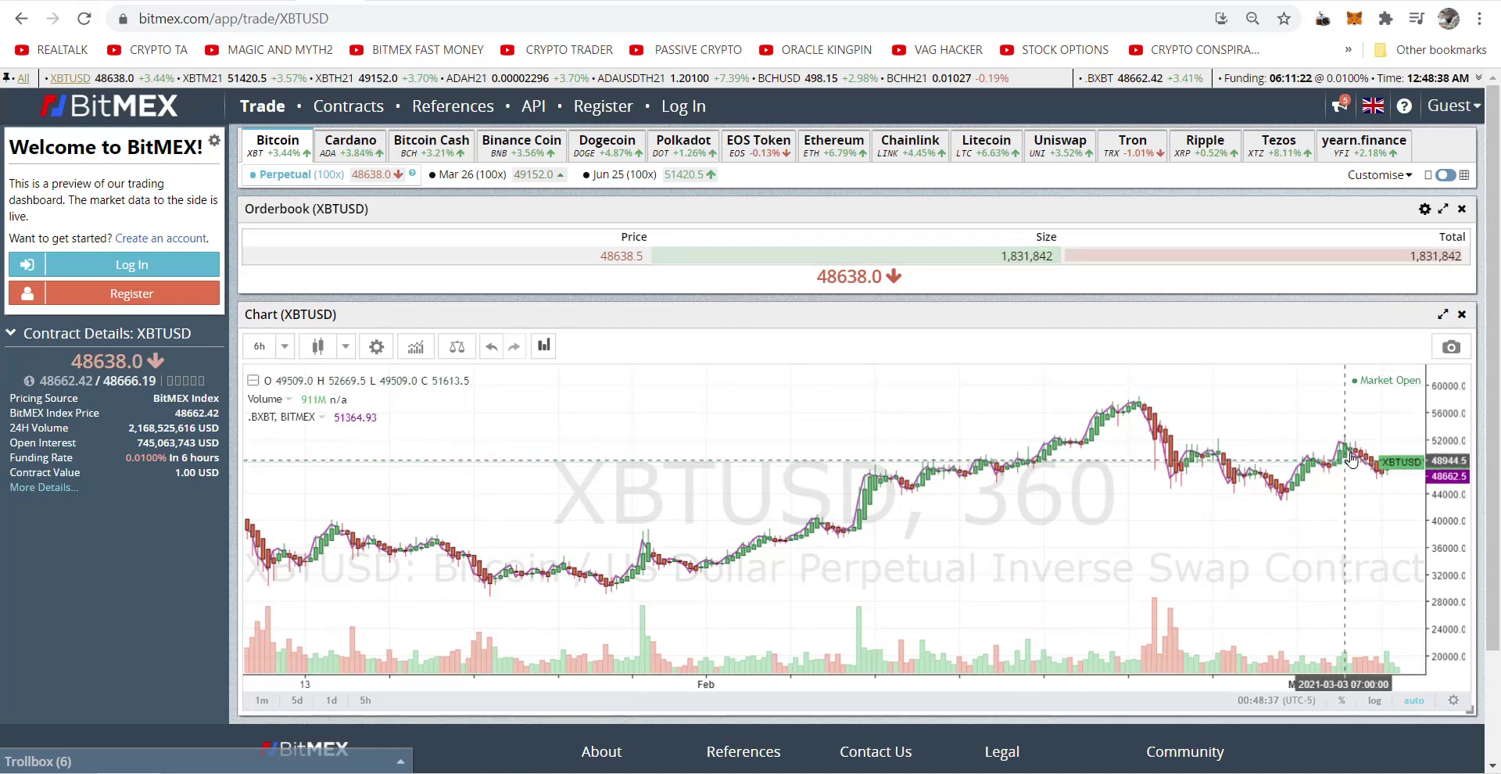
Pan the BitMEX XBTUSD chart to the latest candles and zoom in seven times
drag(1351, 458, 297, 506)
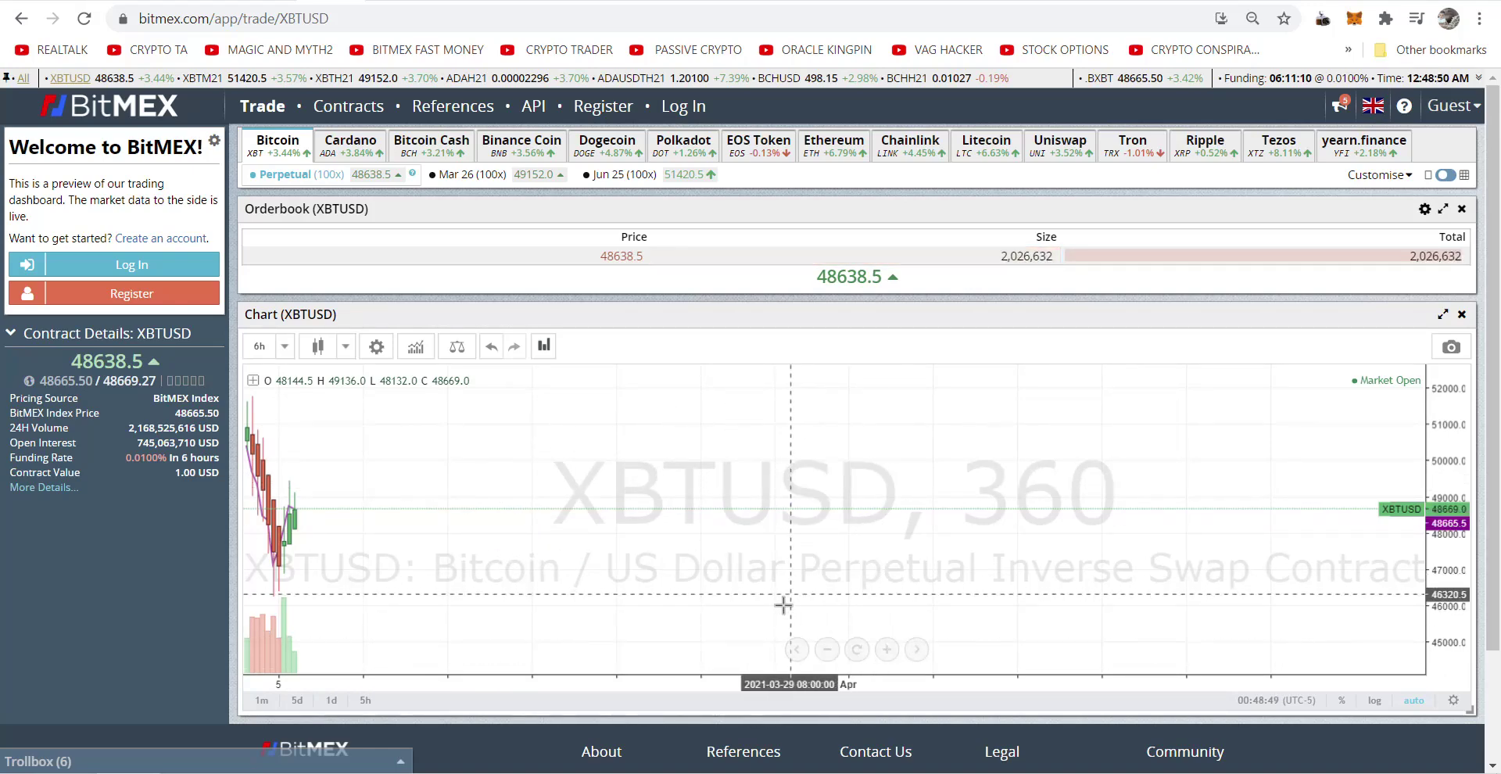
click(886, 649)
click(886, 650)
click(886, 649)
click(886, 650)
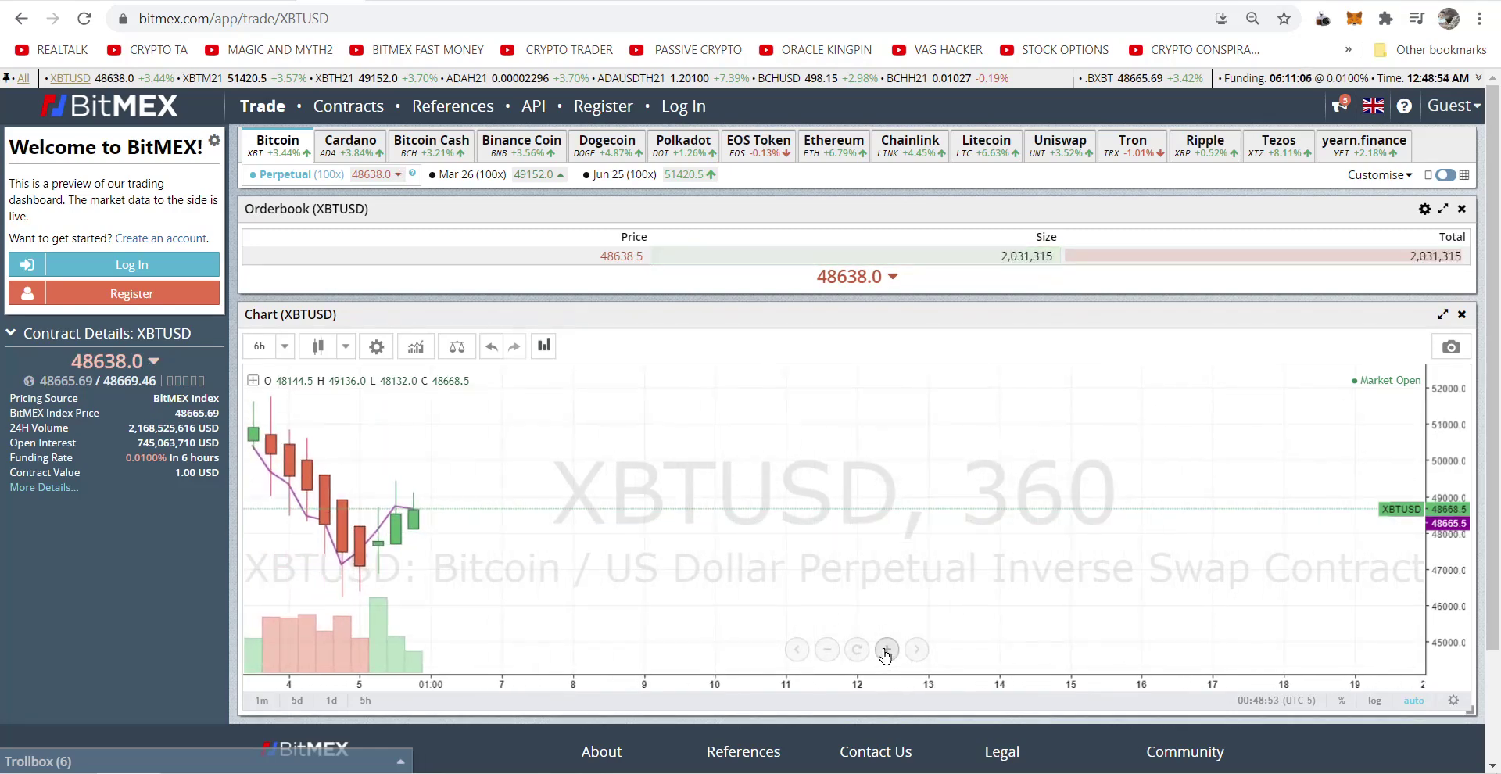
click(885, 650)
click(885, 650)
click(886, 649)
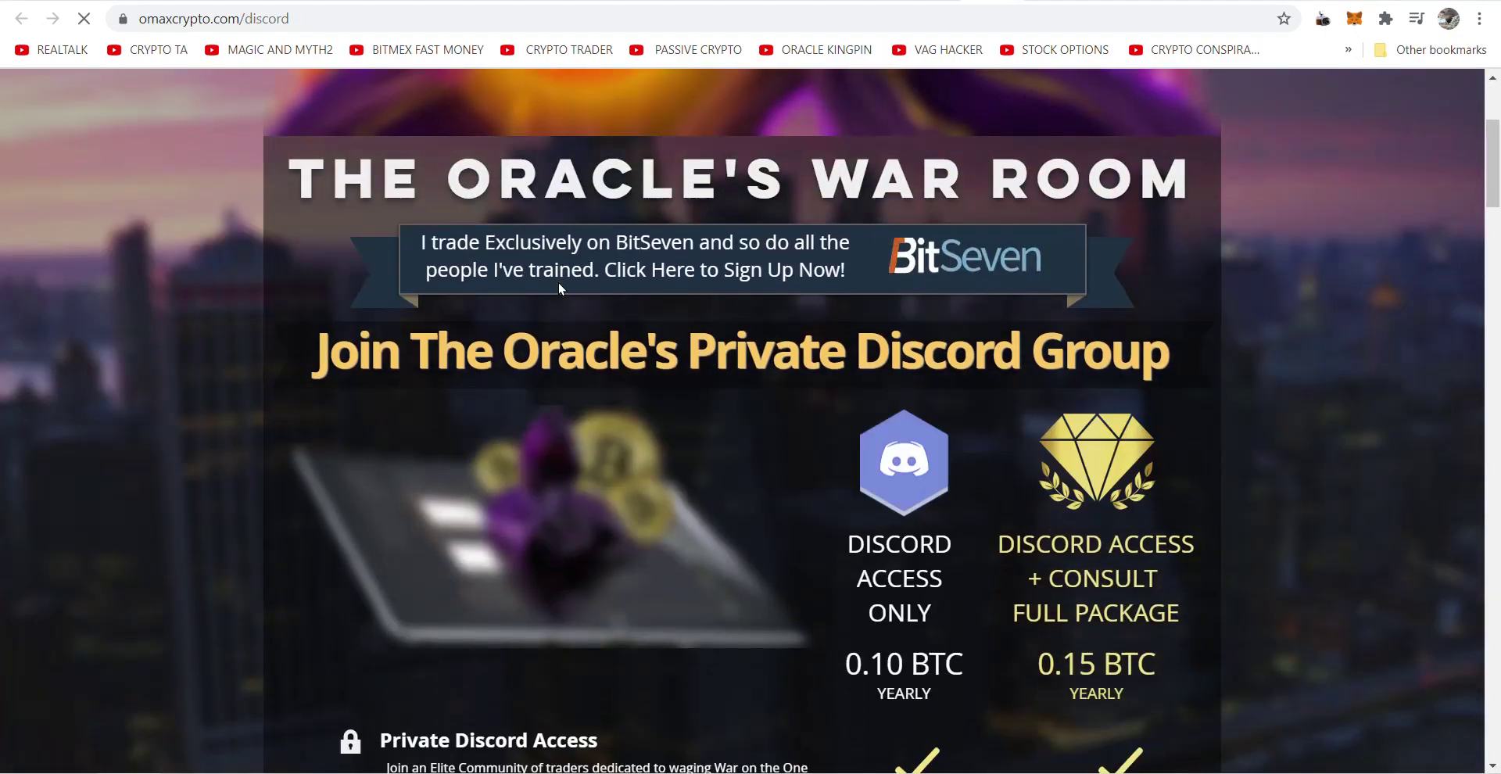
Scroll the omaxcrypto Discord page's features, select the contact e-mail, and reach the embedded trade video
scroll(558, 283, down, 9)
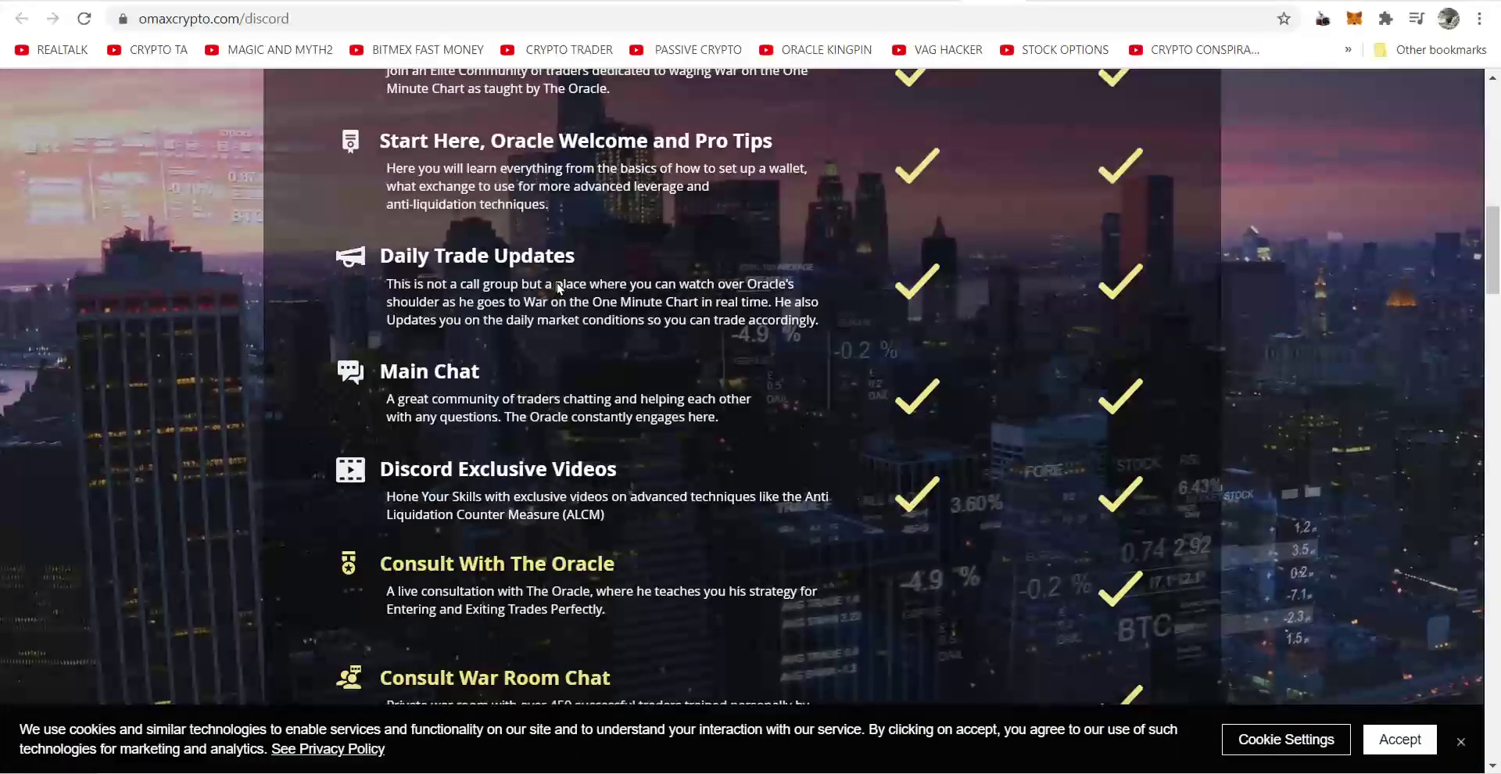
scroll(558, 287, down, 5)
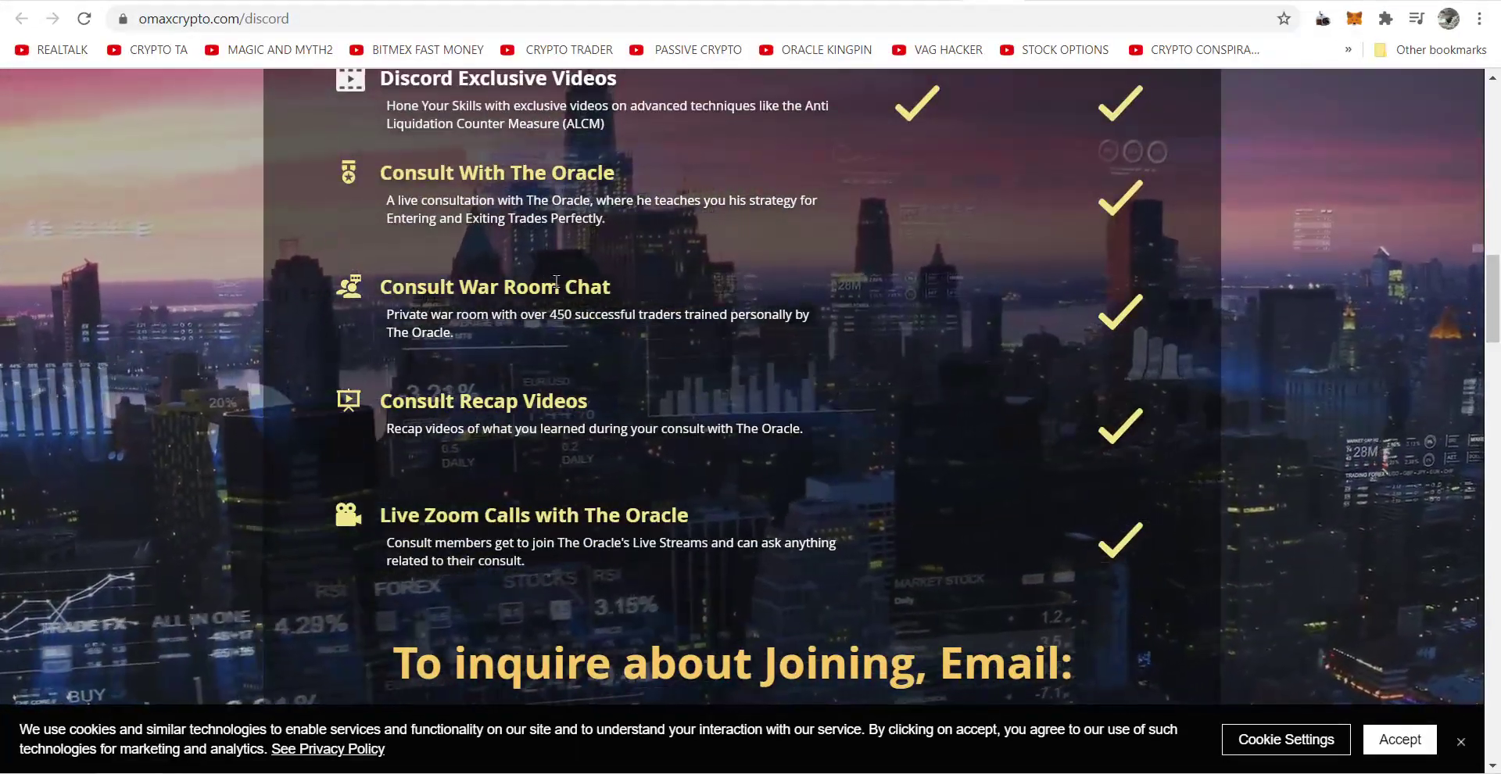
scroll(557, 283, down, 1)
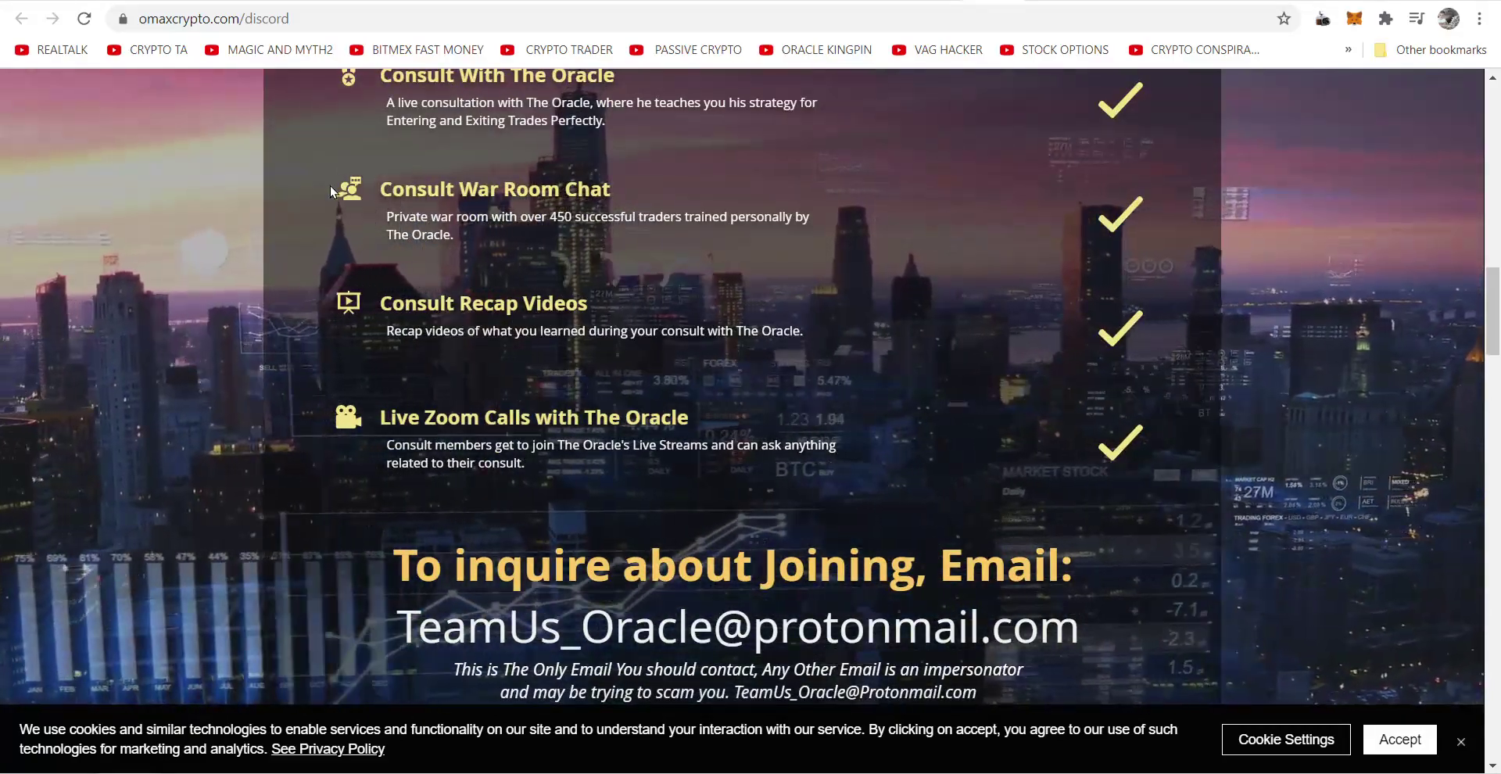
scroll(294, 208, up, 1)
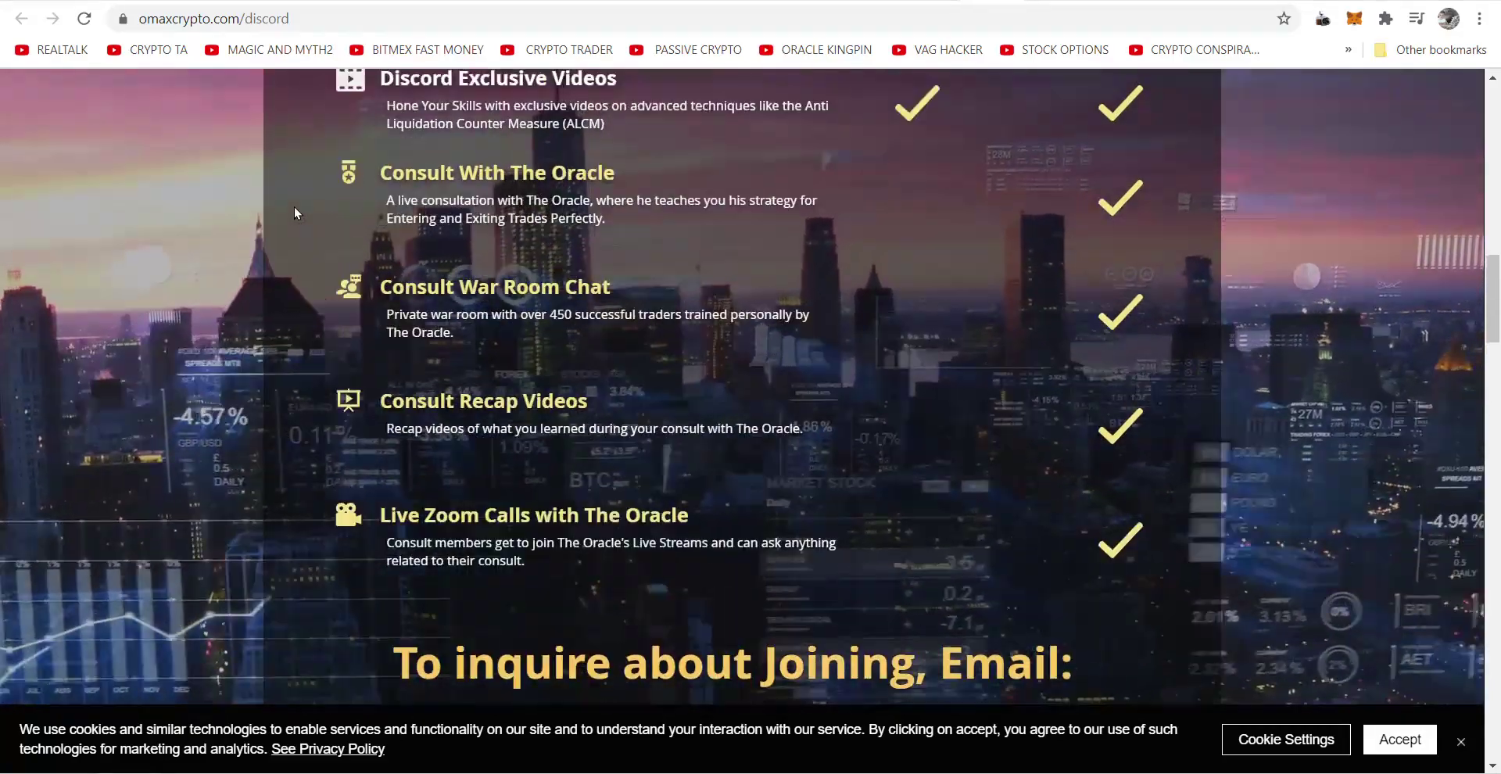
scroll(294, 206, up, 2)
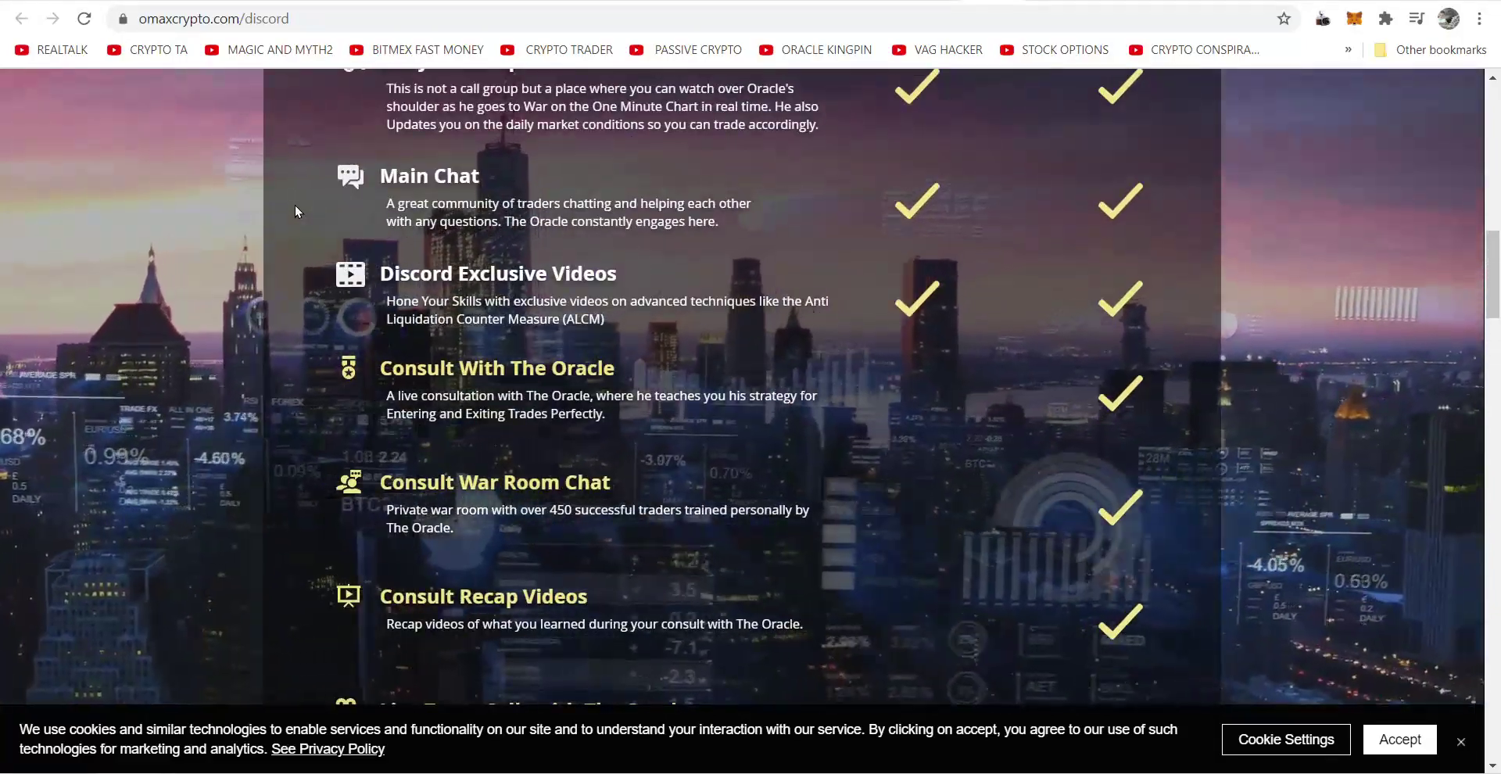
scroll(294, 205, down, 6)
drag(1094, 328, 375, 334)
scroll(931, 612, down, 3)
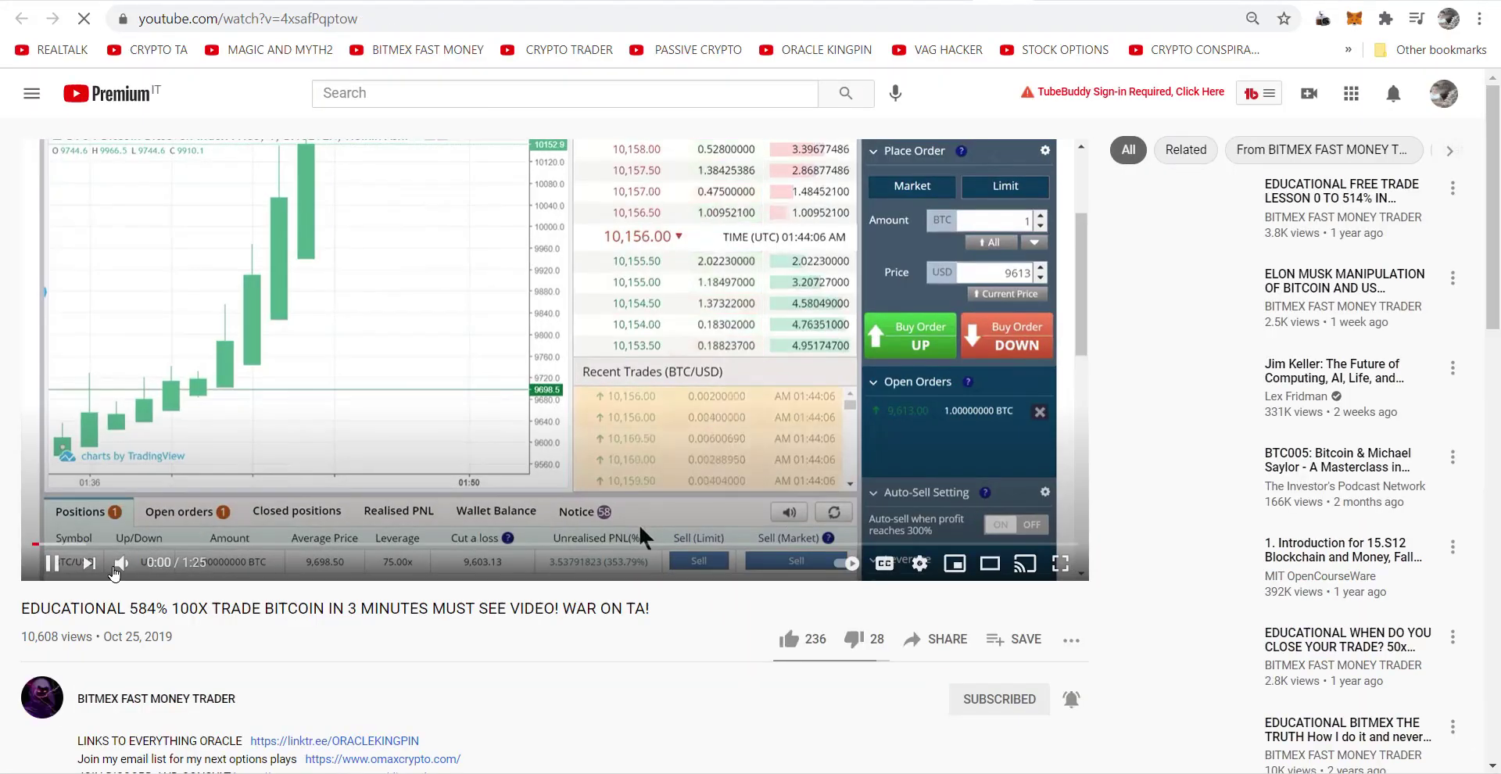
Play the 'EDUCATIONAL 584% 100X TRADE BITCOIN IN 3 MINUTES' video full screen
click(1060, 562)
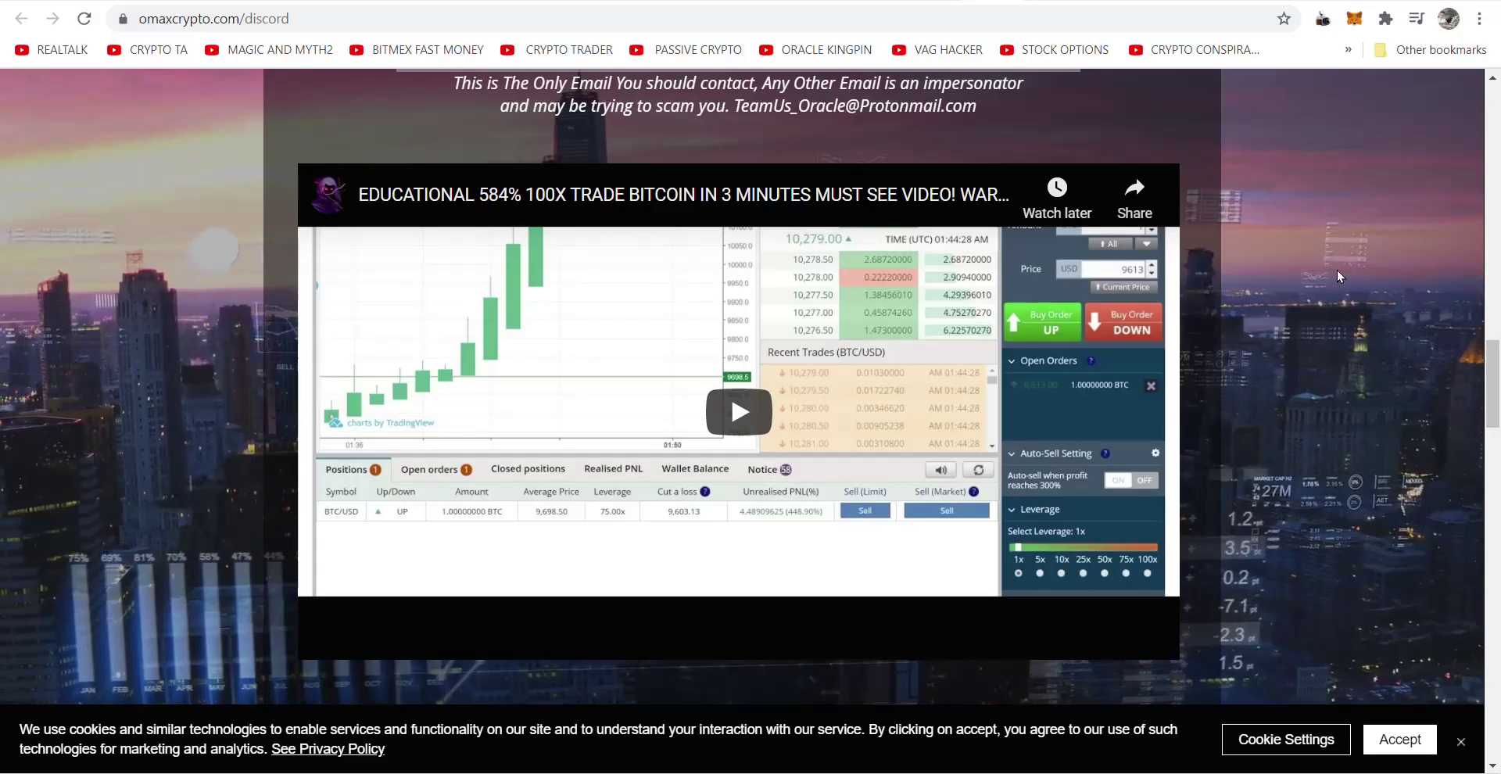
Review the Discord membership perks and the 0.10 BTC yearly price, then switch to the ORACLEKINGPIN Linktree
scroll(1277, 306, up, 5)
scroll(1277, 306, up, 10)
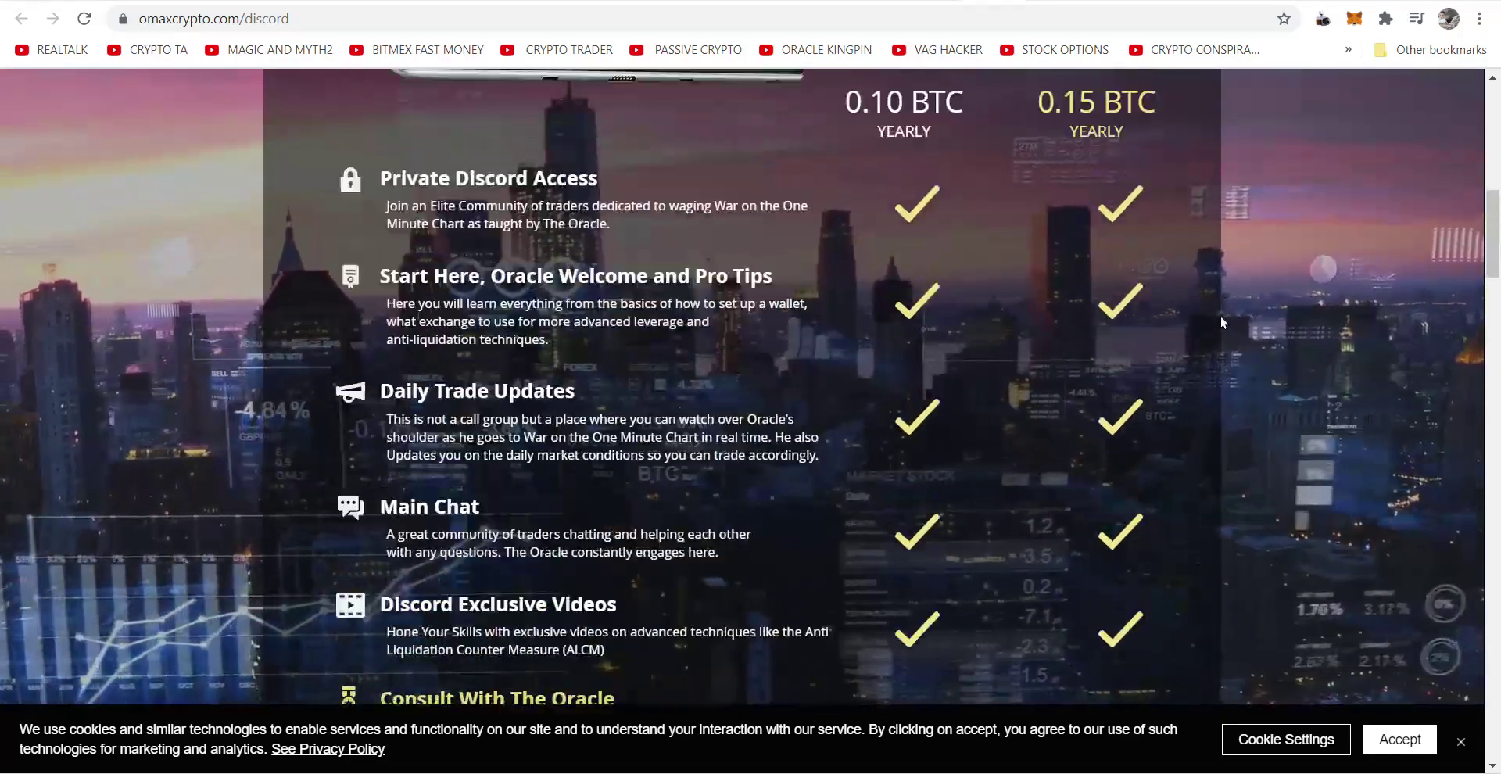
scroll(1218, 299, down, 3)
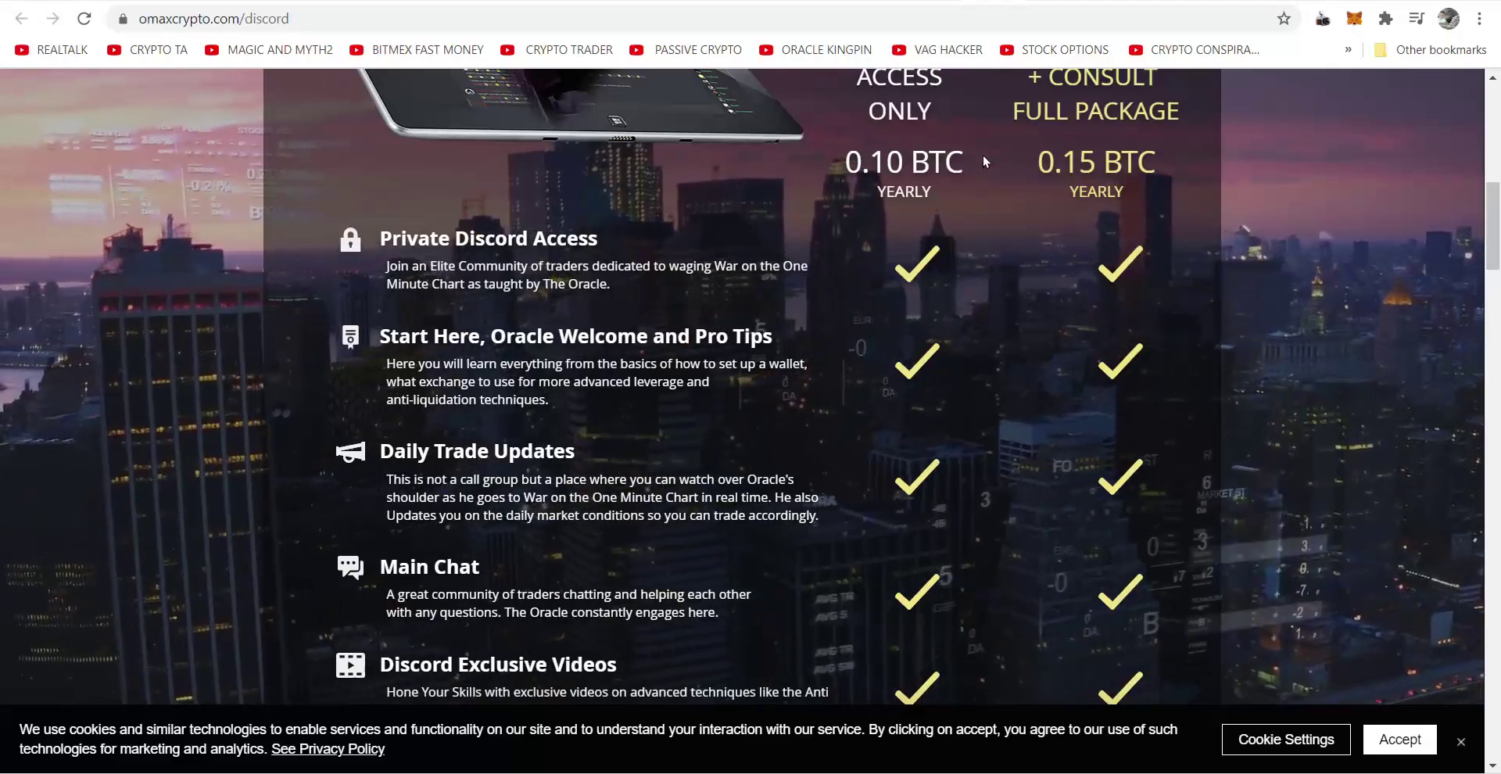
mouse_move(983, 155)
mouse_down()
mouse_move(896, 159)
mouse_move(992, 158)
mouse_up()
scroll(410, 165, down, 1)
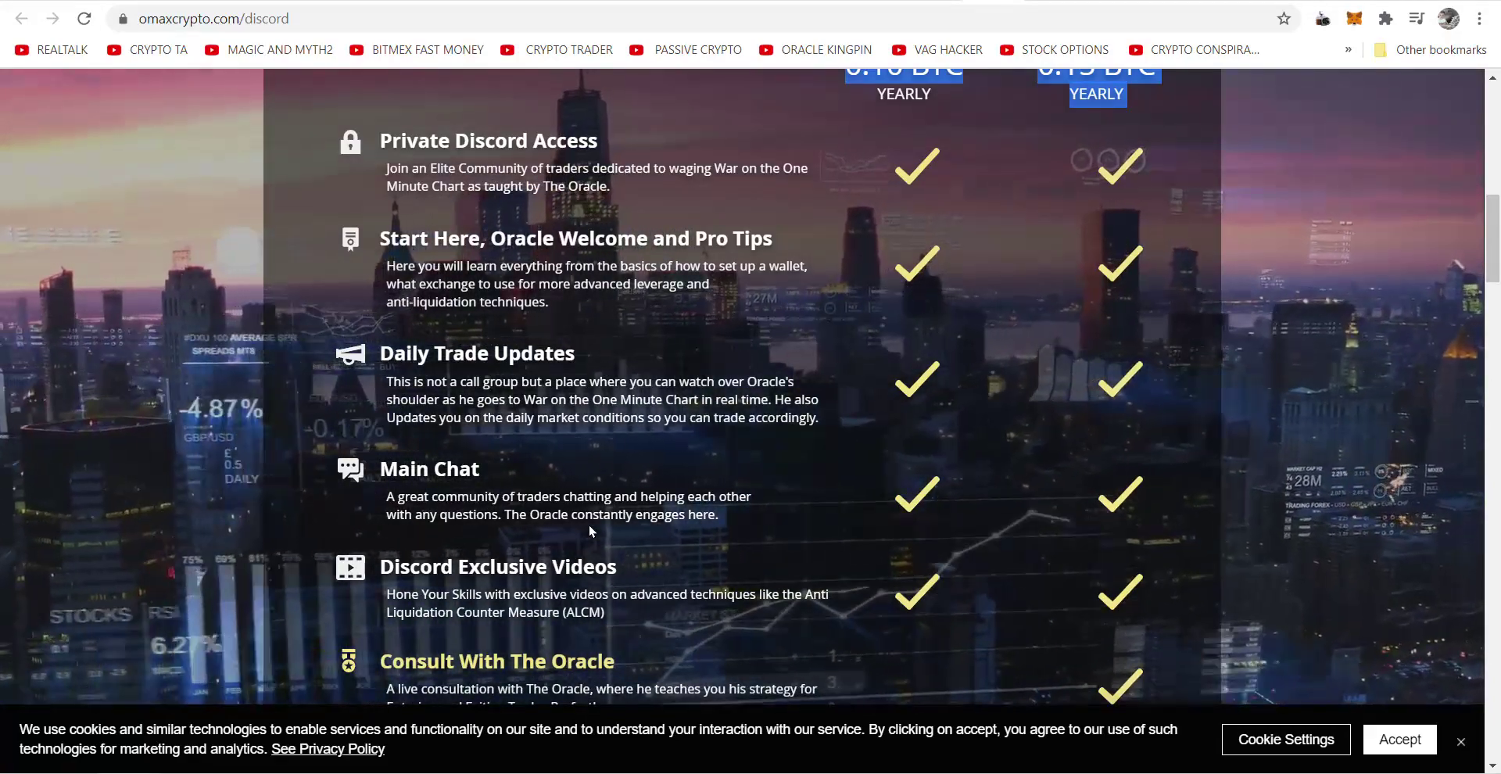
scroll(1190, 208, up, 1)
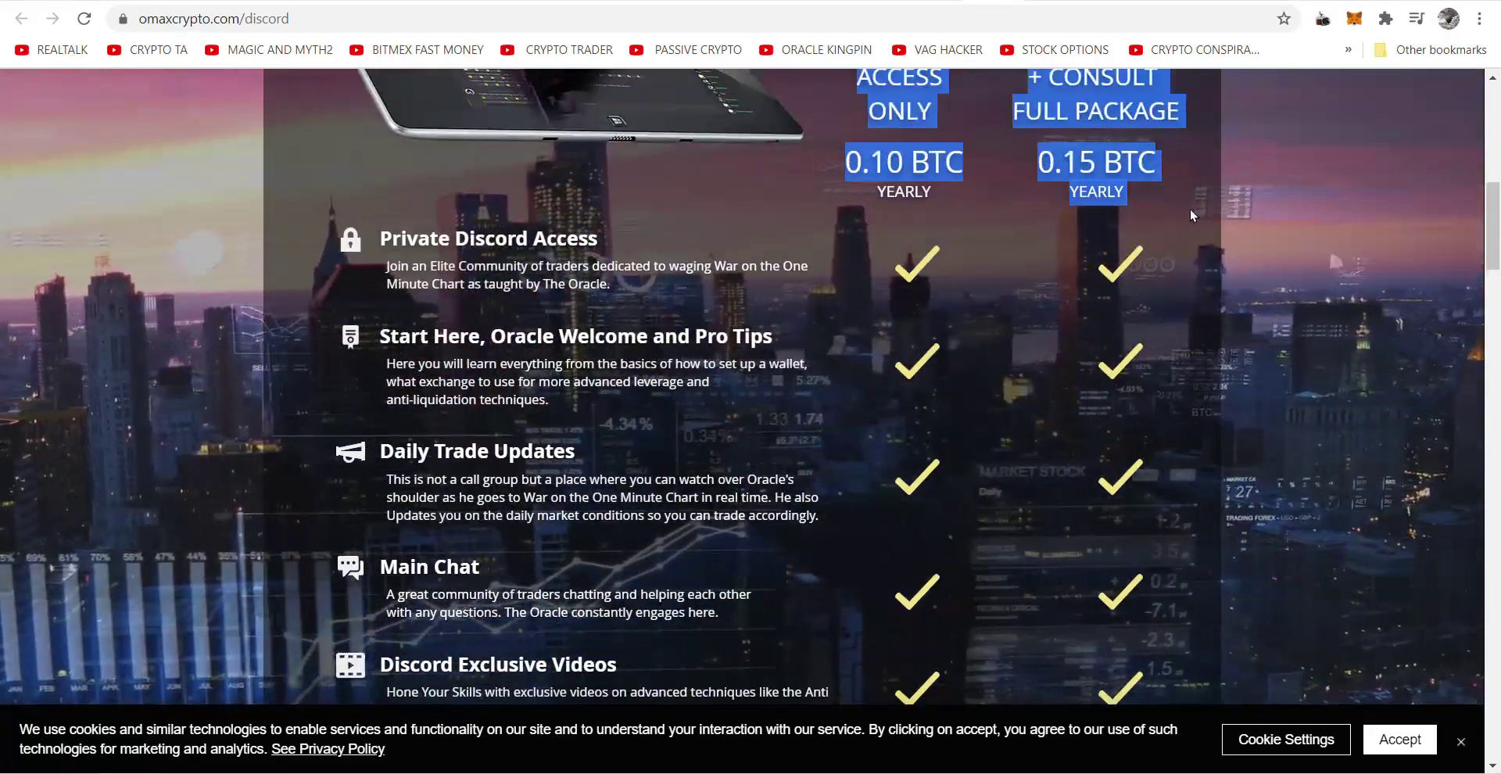
click(1022, 236)
scroll(1021, 230, down, 5)
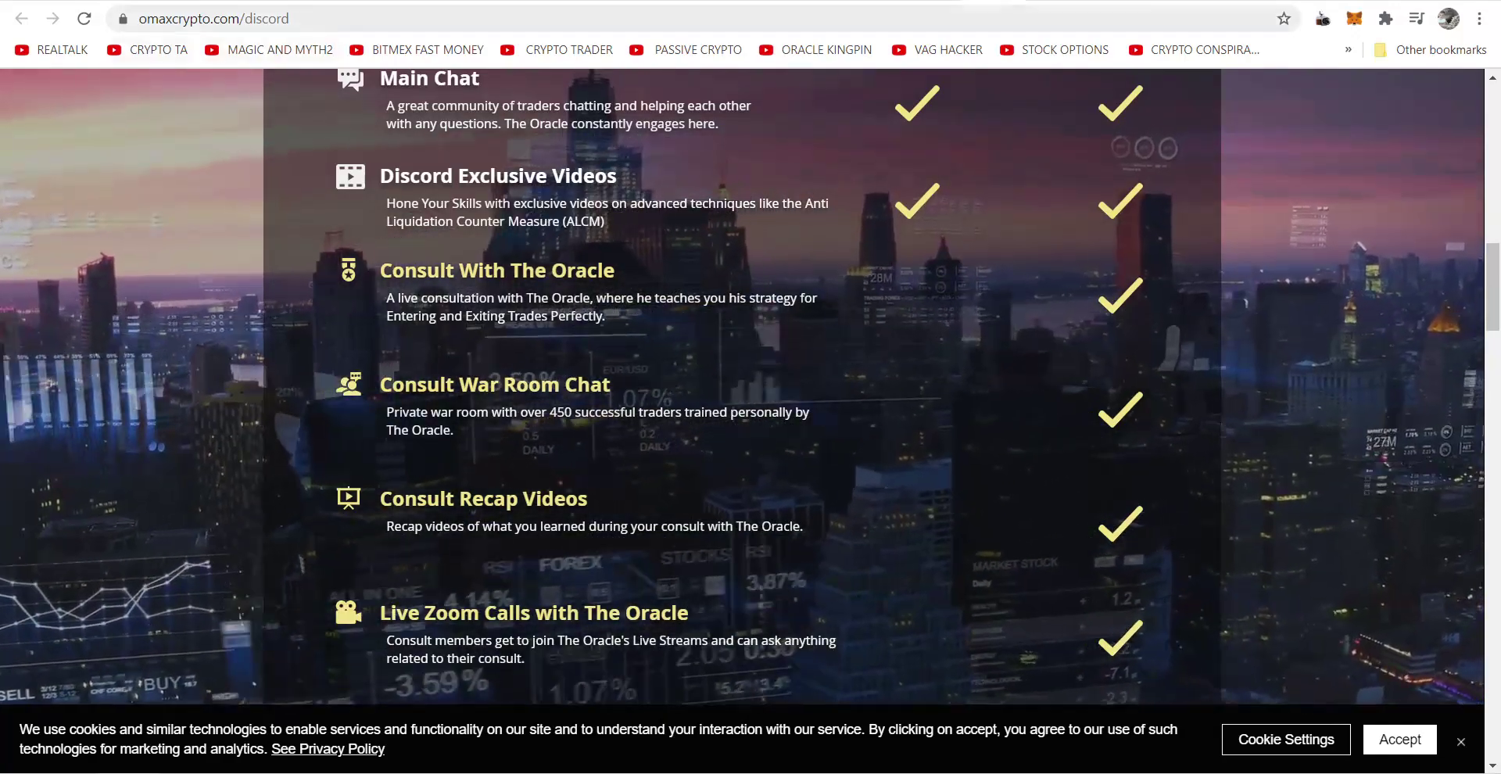
click(221, 4)
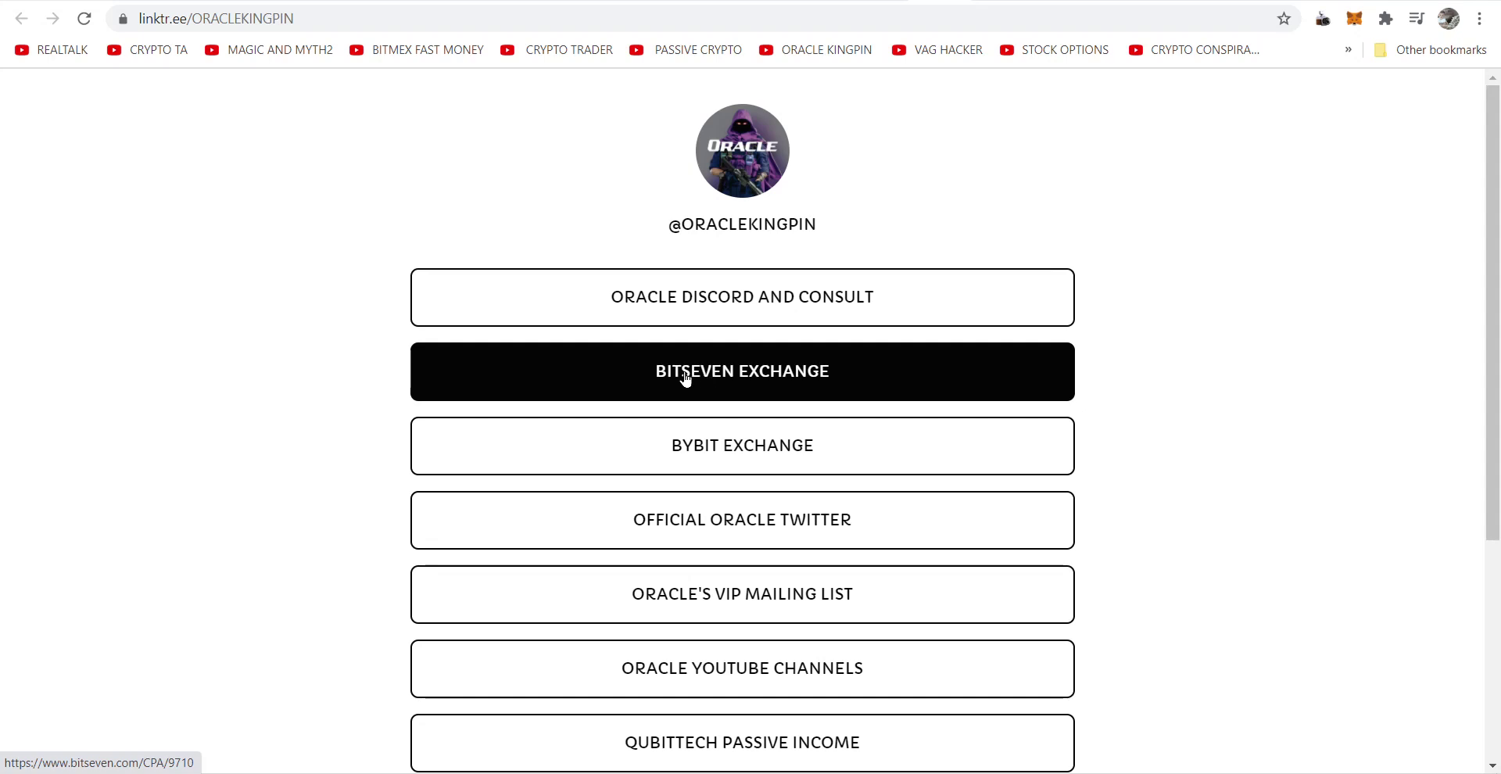
Follow the BITSEVEN EXCHANGE link from the ORACLEKINGPIN Linktree list to the BTC/USD trading page
scroll(557, 370, down, 3)
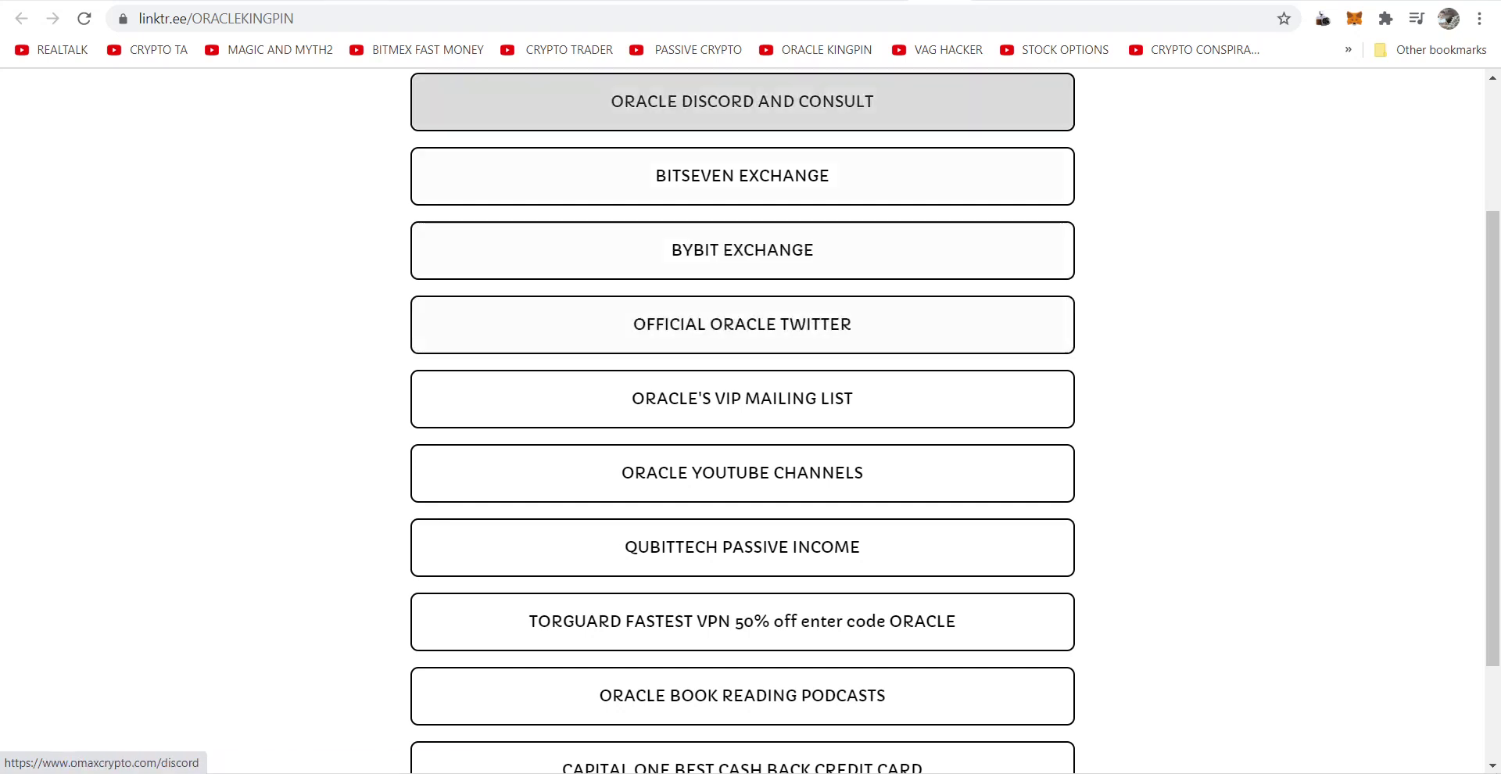
click(704, 176)
scroll(210, 472, down, 2)
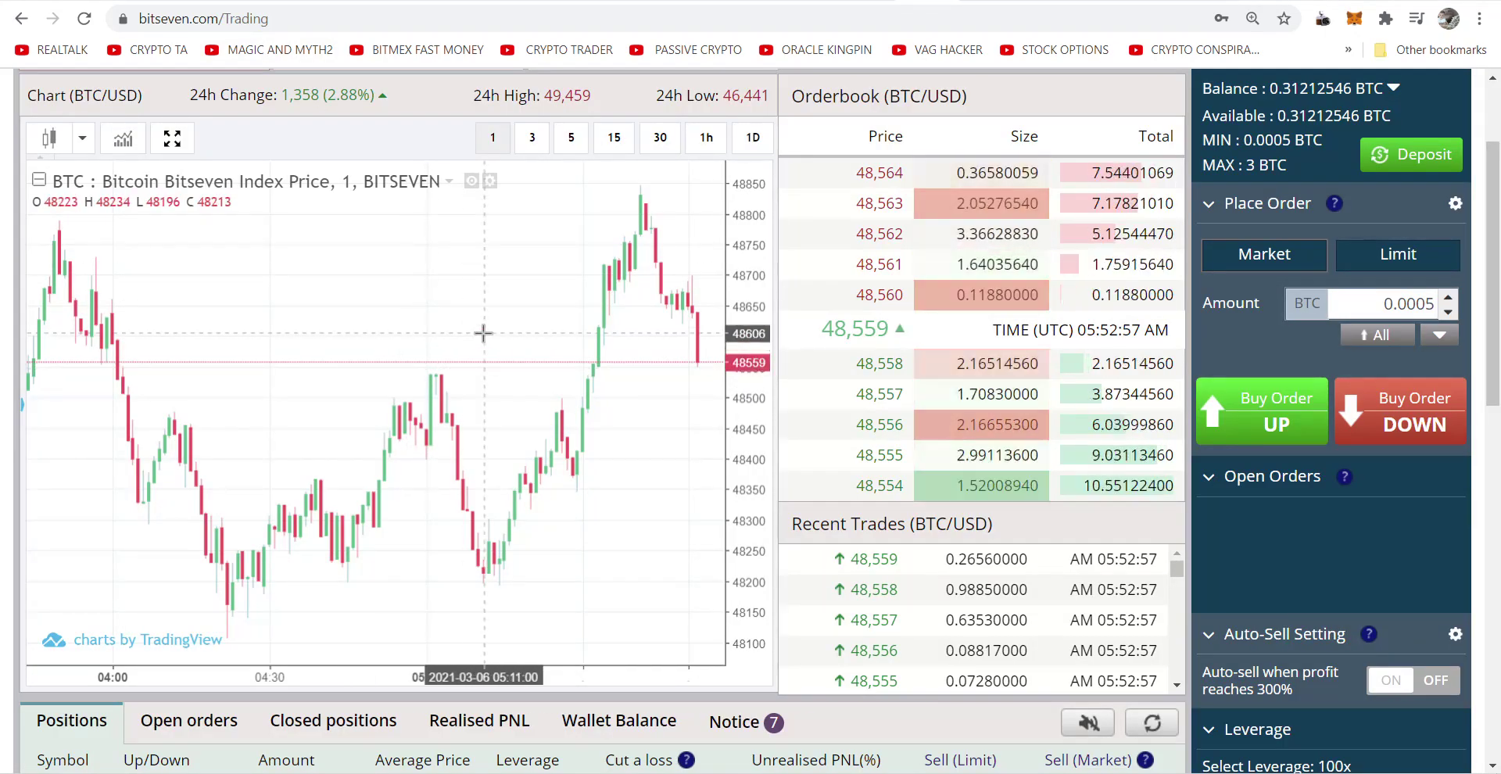
Switch the BTC/USD chart type to Heikin Ashi
click(84, 139)
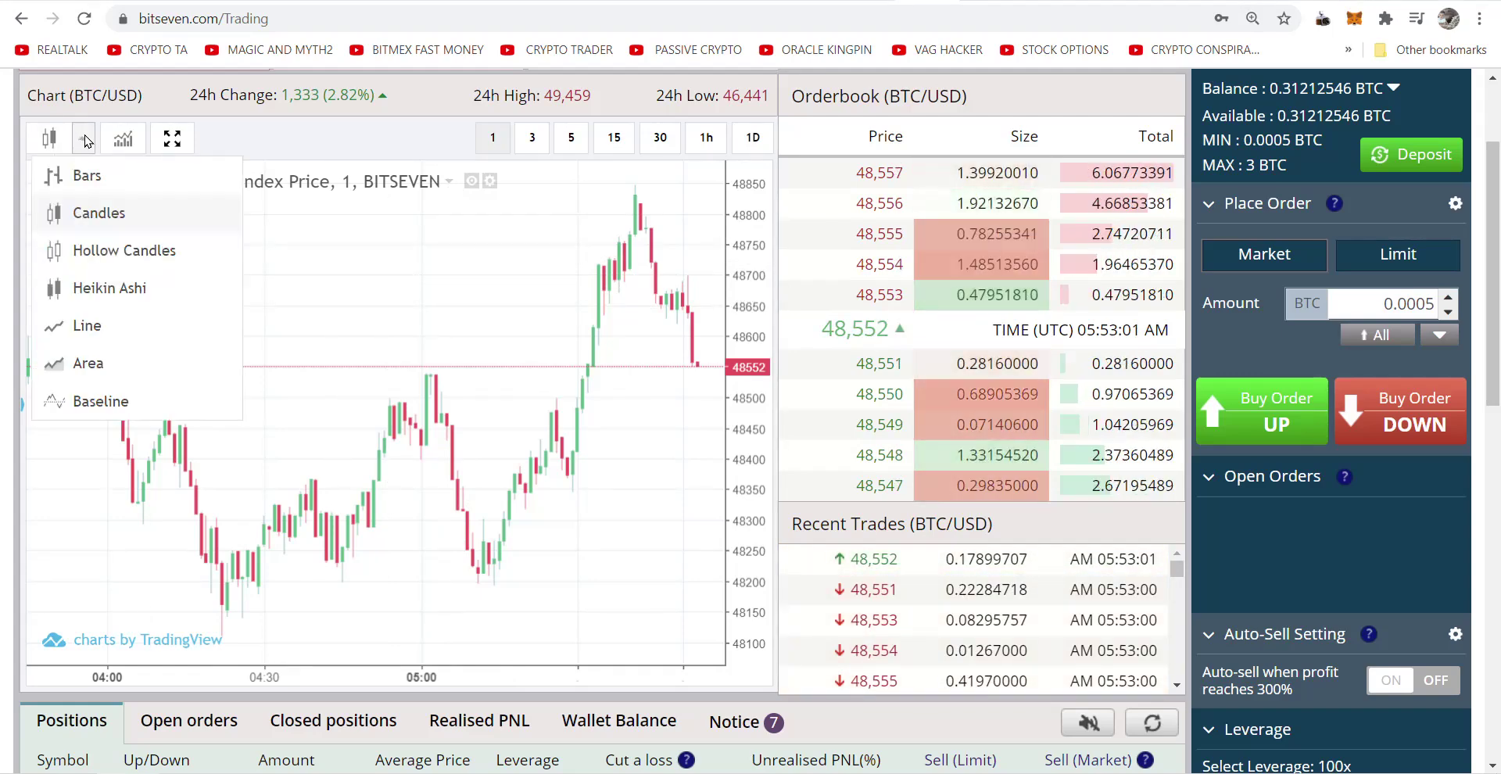
click(96, 288)
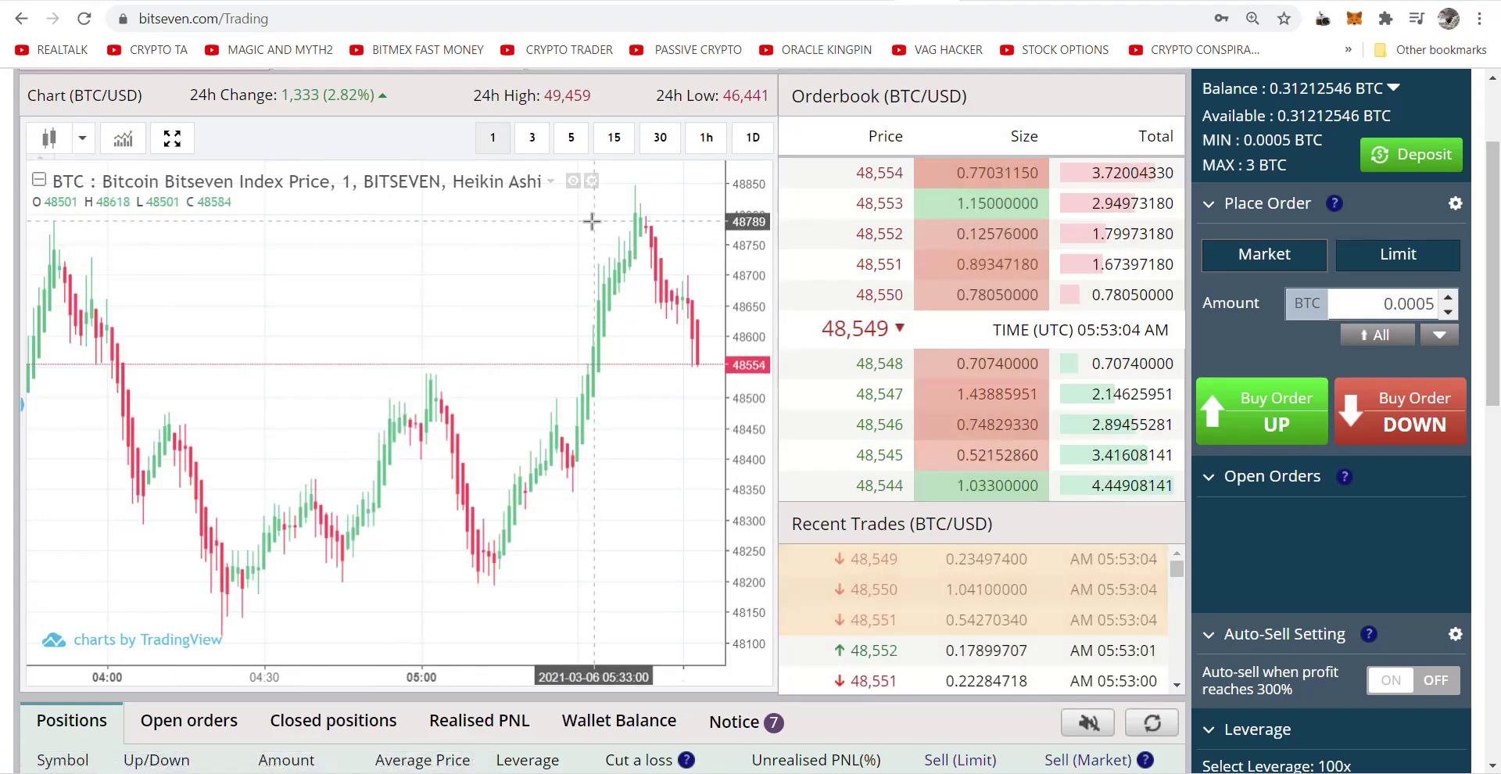
click(82, 139)
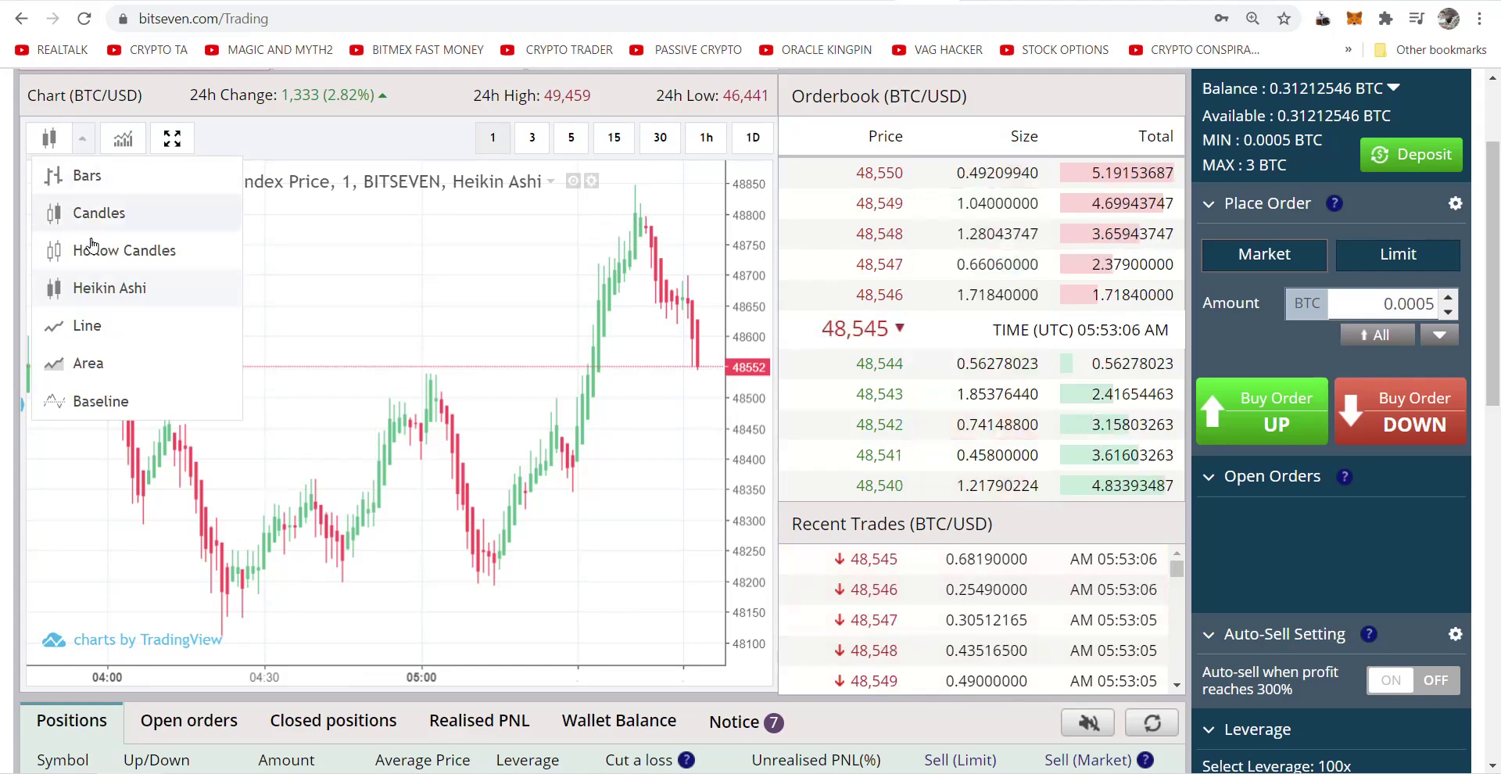
click(96, 287)
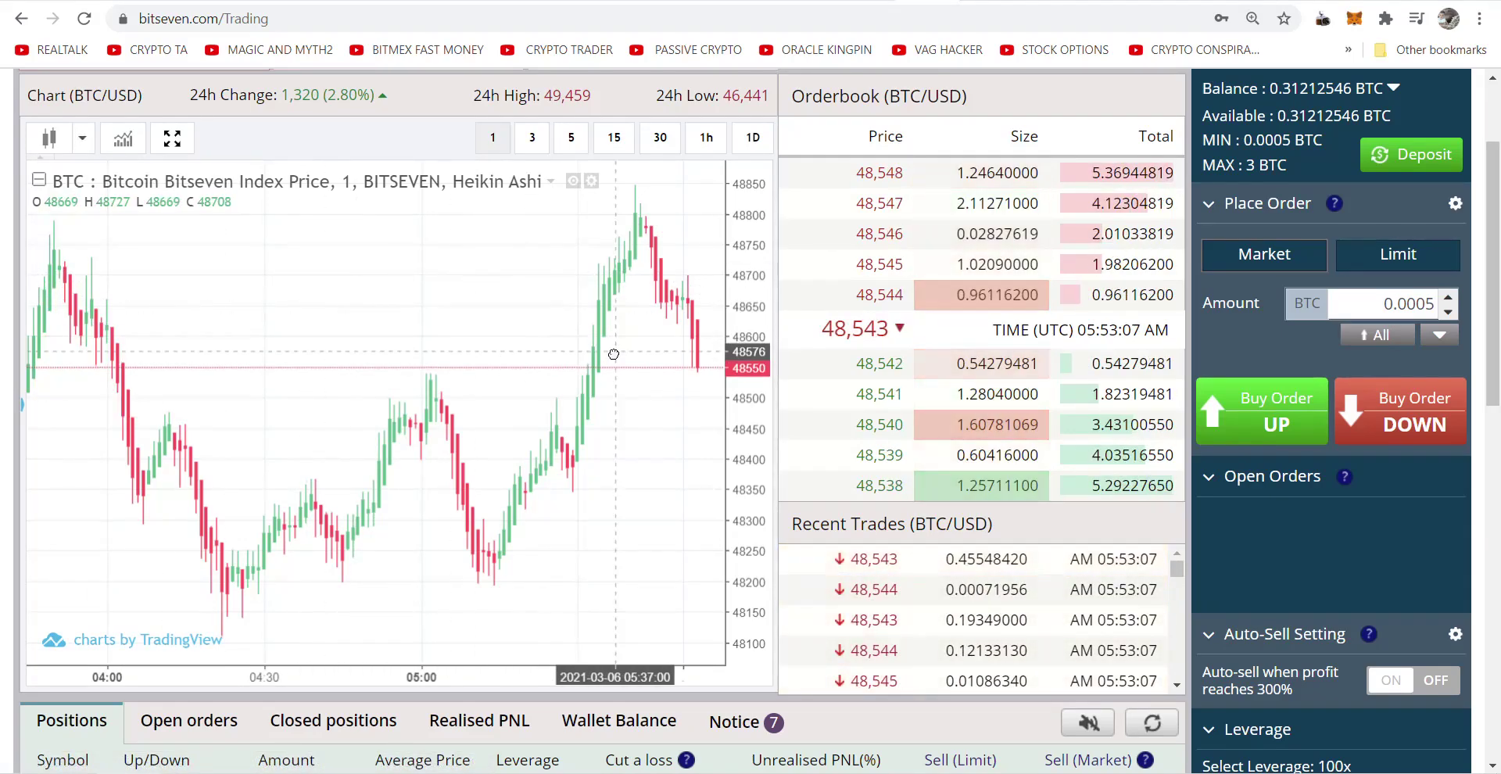
Shift the candles left, compress the price scale, zoom in three times, and pan back
drag(614, 355, 178, 434)
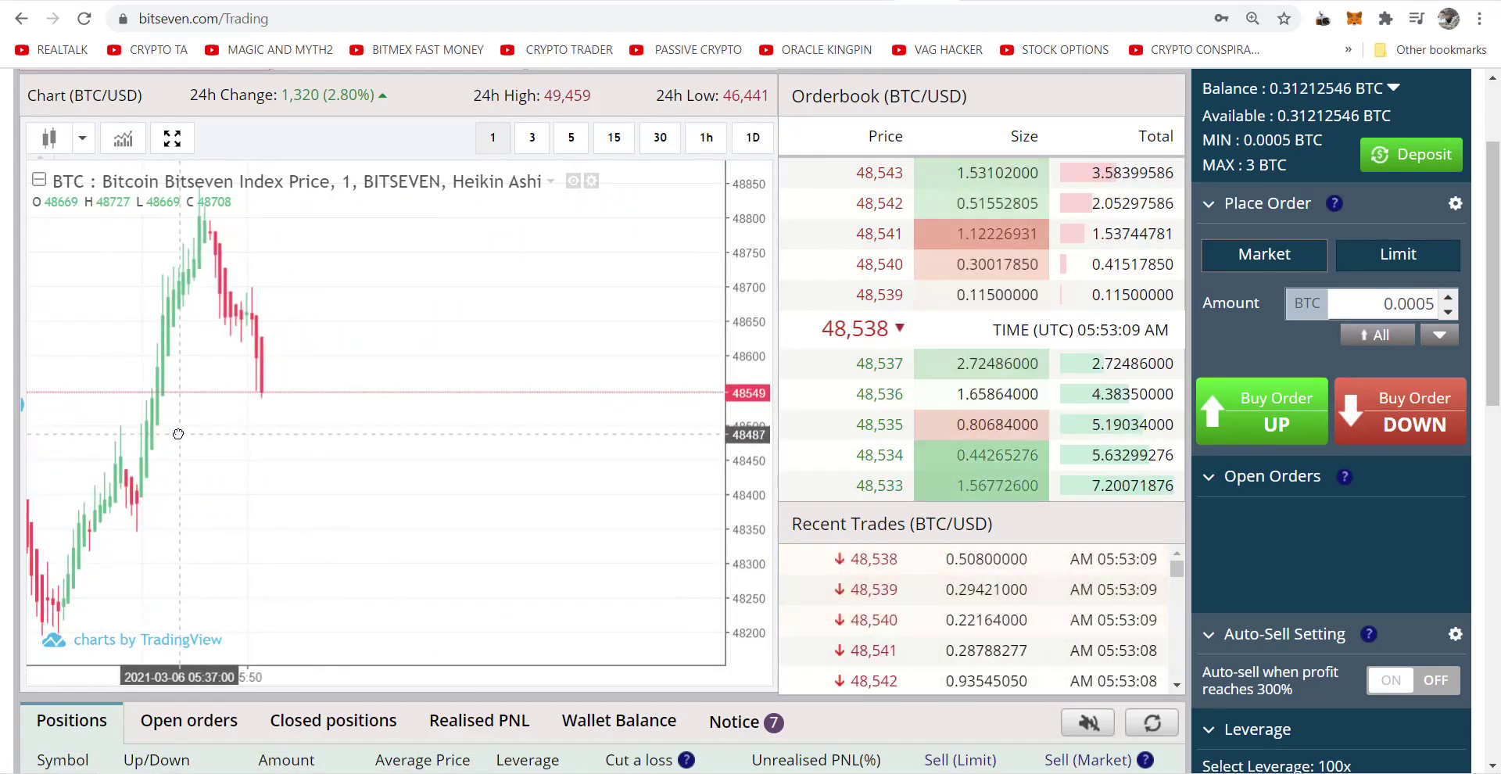
drag(284, 415, 235, 418)
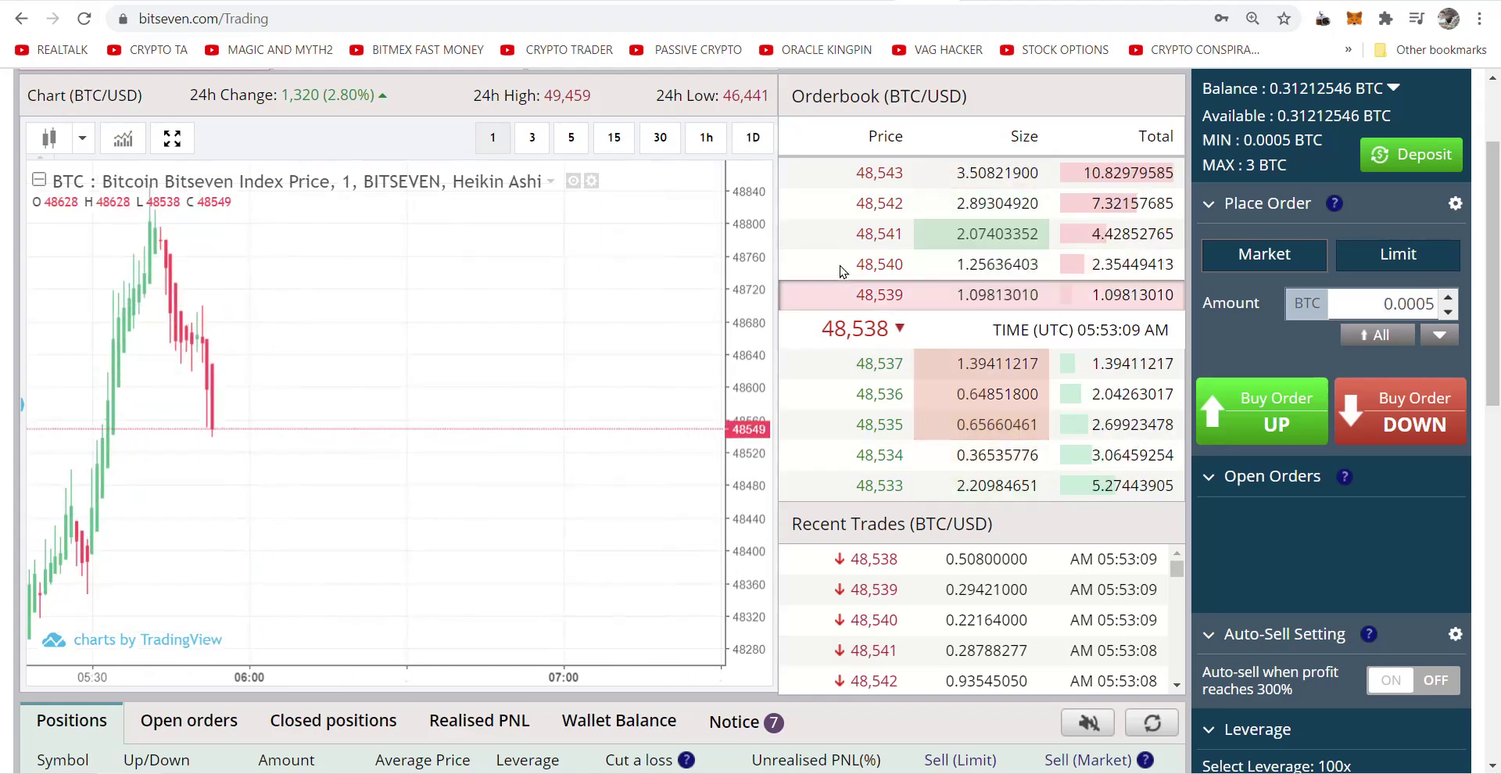
drag(745, 242, 740, 547)
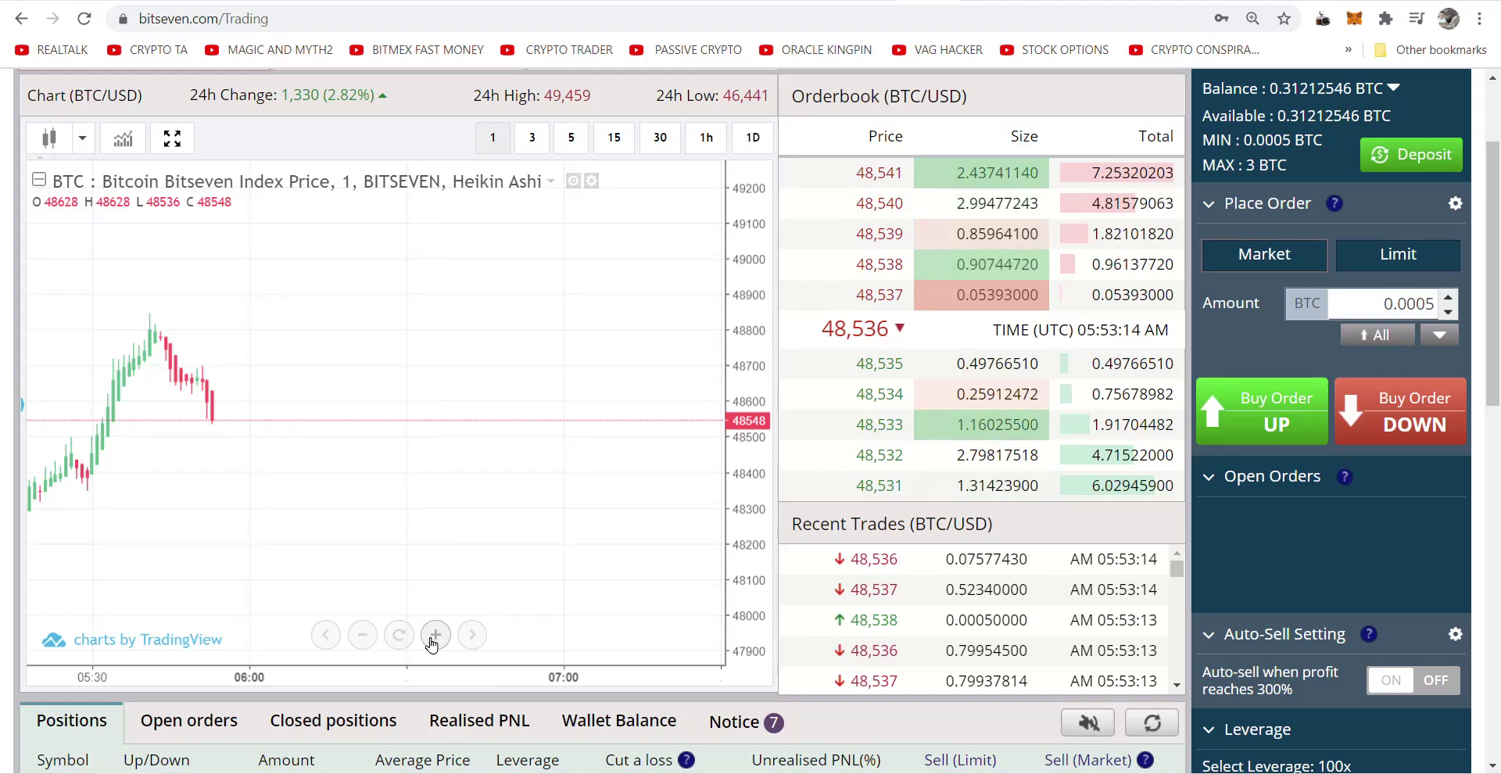
click(431, 639)
click(431, 640)
click(431, 639)
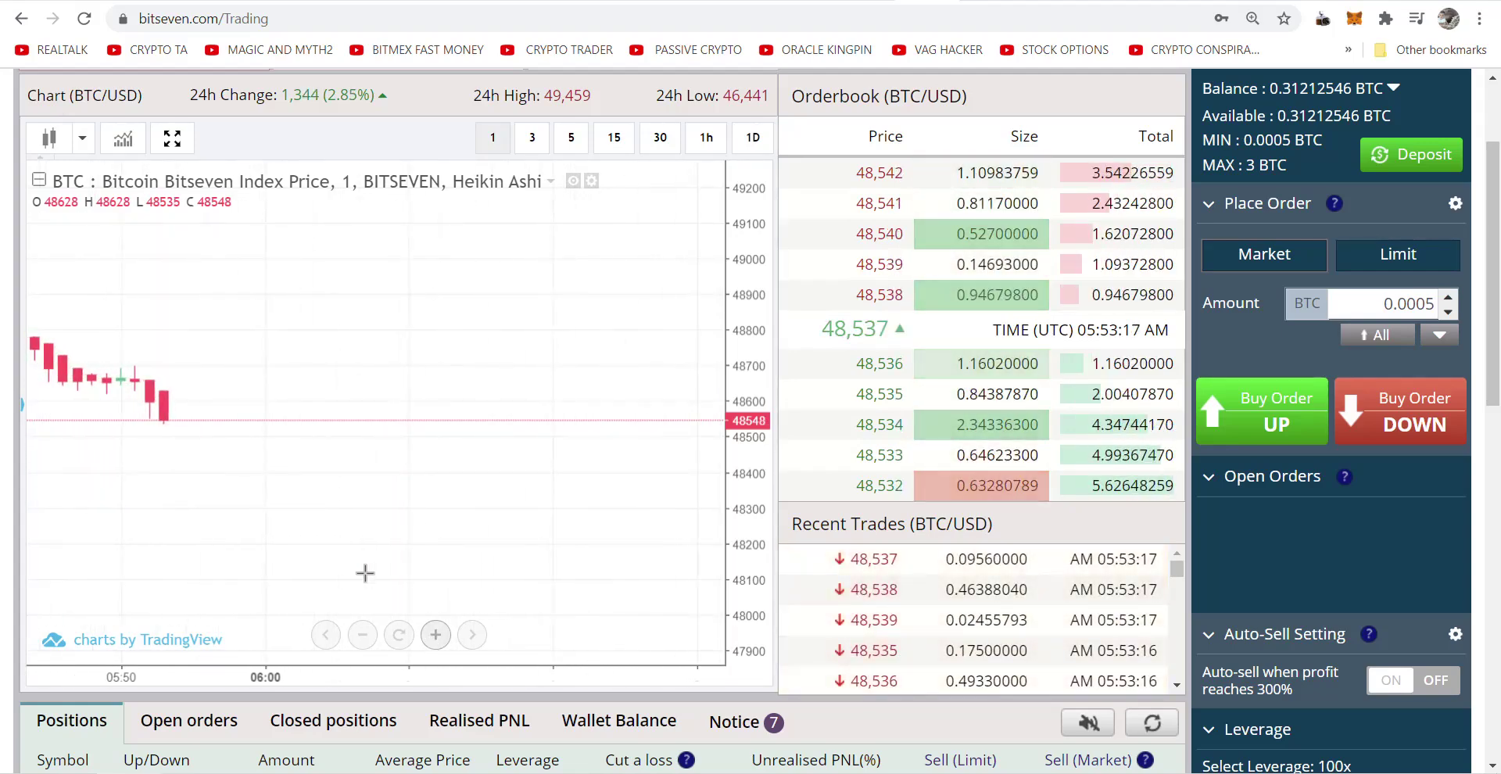
drag(68, 396, 400, 368)
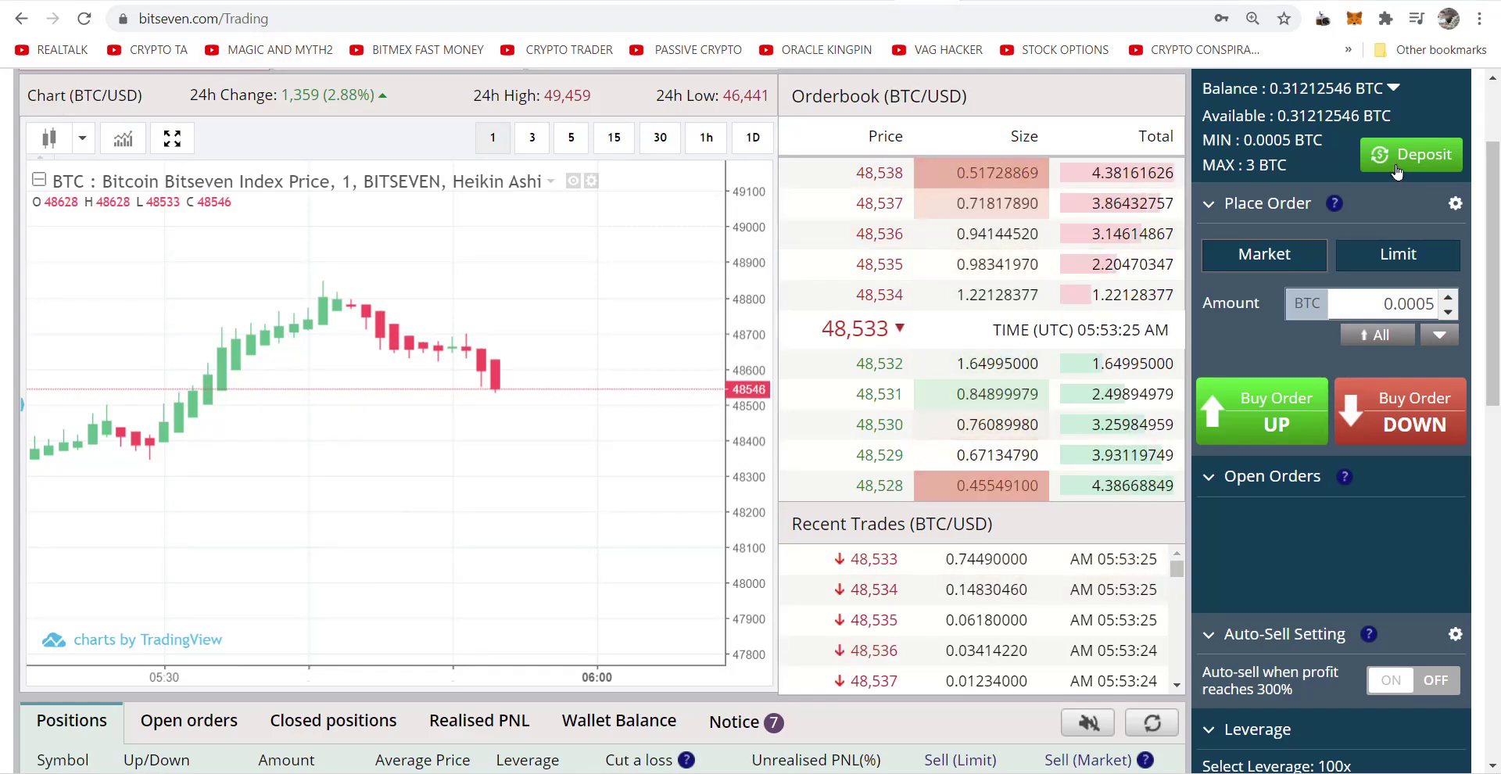
Open the account deposit page and then the Crypto Exchange coin exchange form
scroll(1397, 172, up, 2)
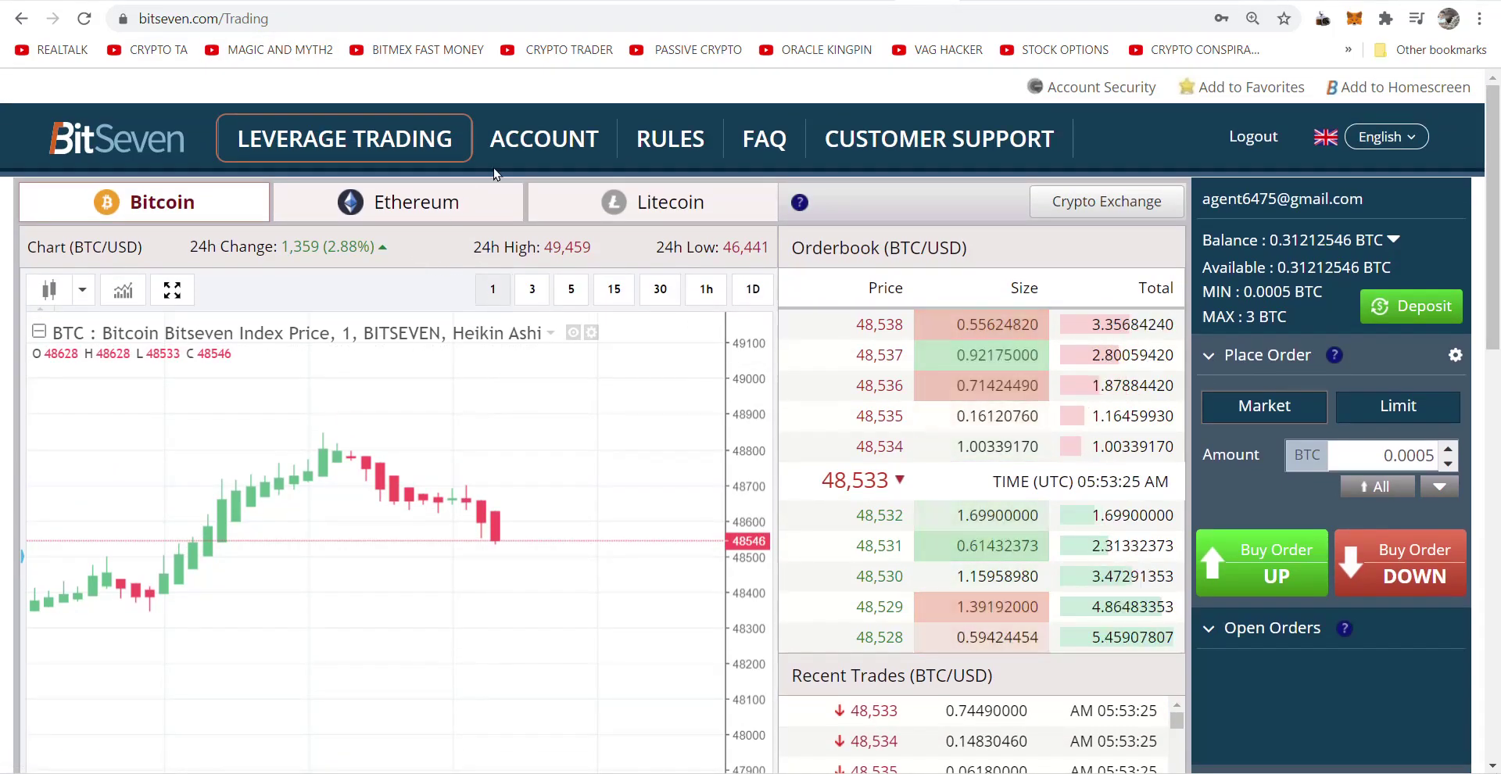
click(515, 141)
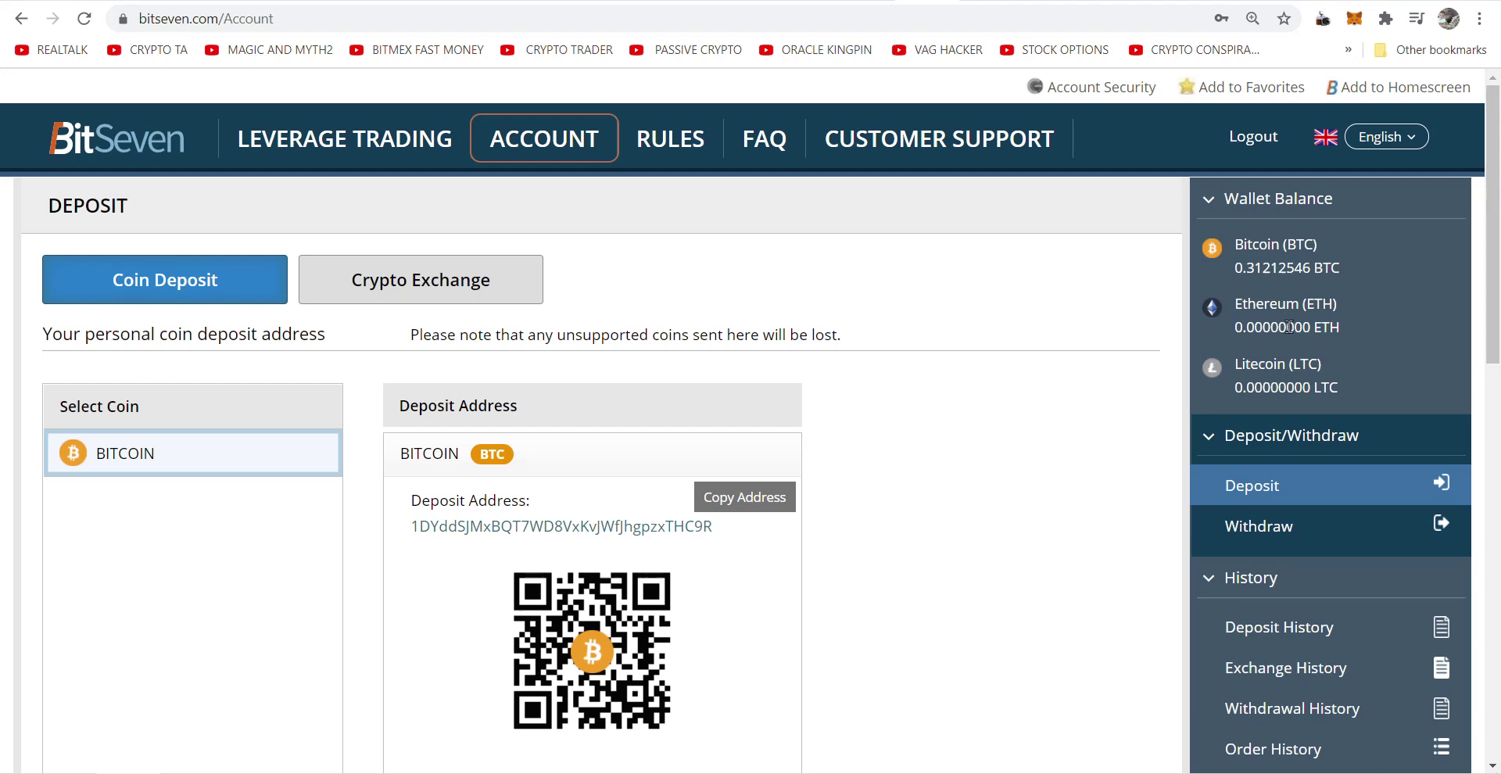
click(407, 299)
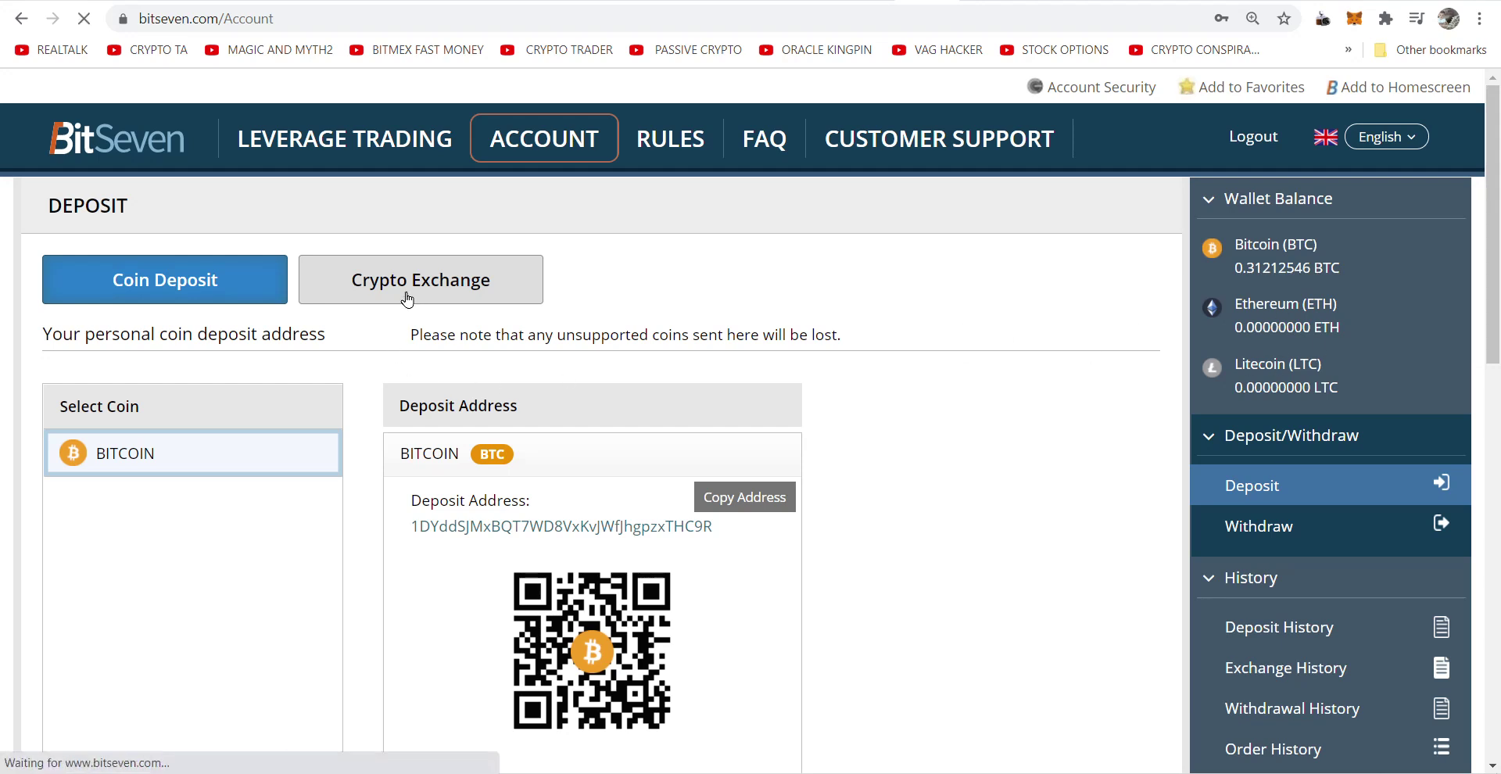
Look over the coin exchange form, then go to the Customer Support page
scroll(407, 300, down, 3)
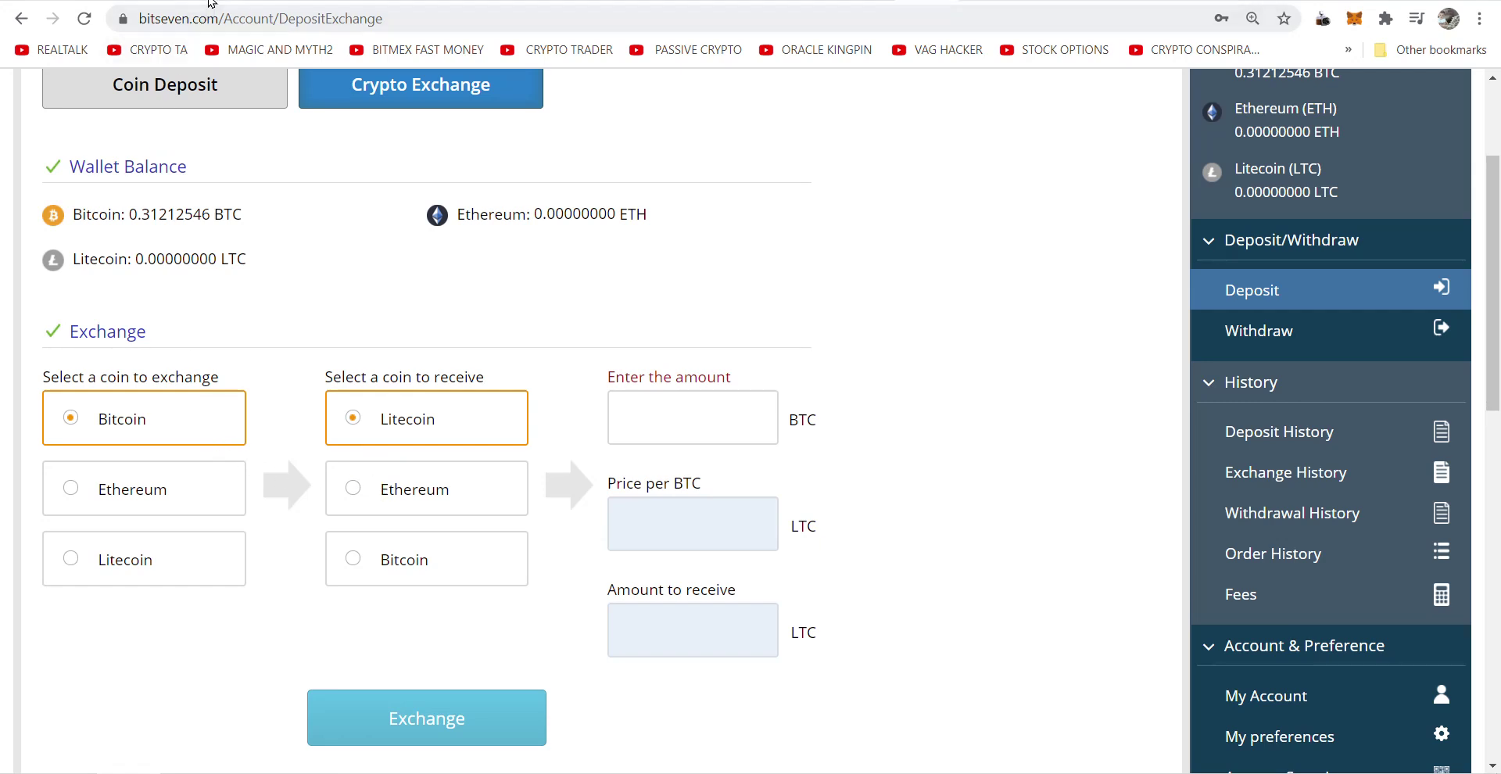
scroll(1049, 248, up, 2)
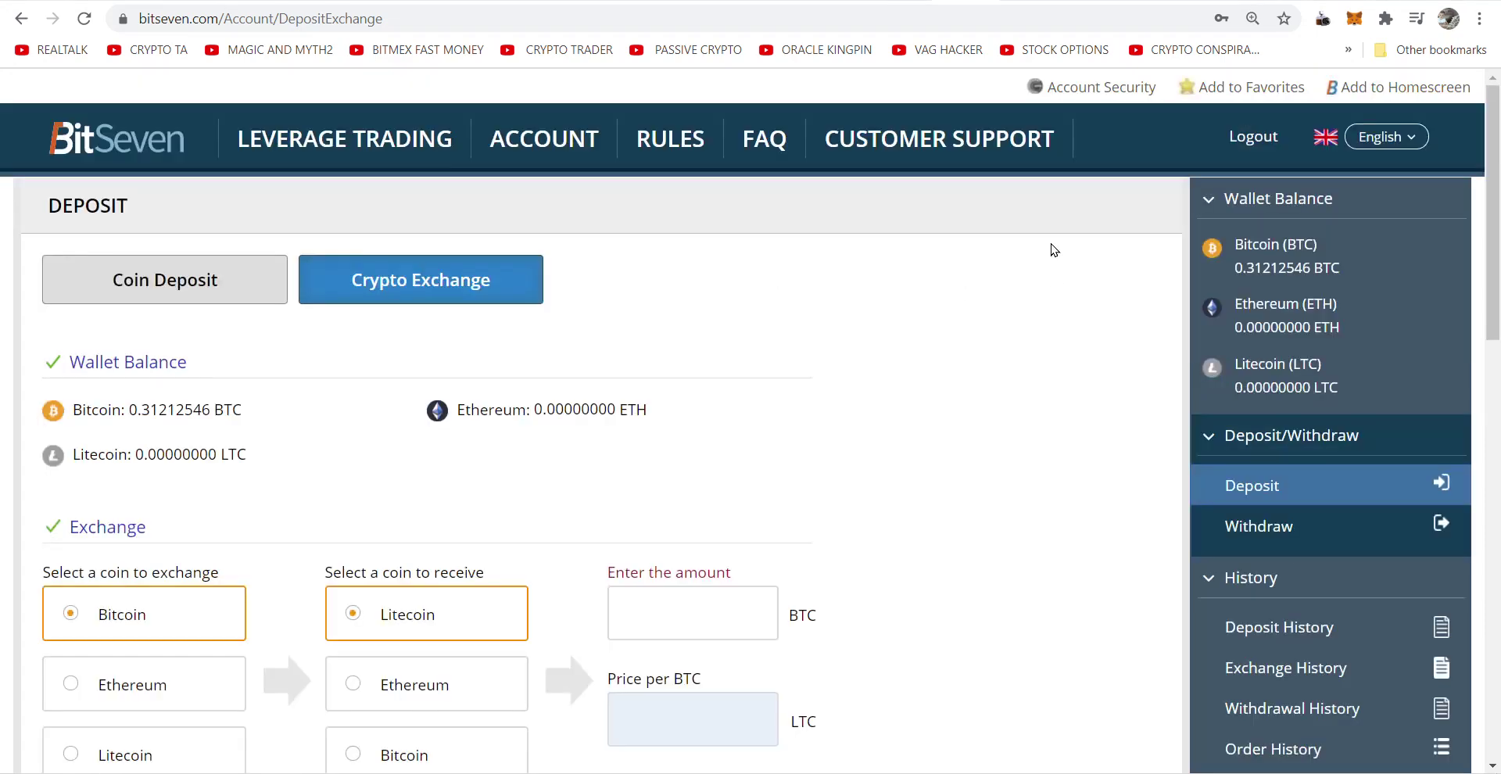
click(925, 139)
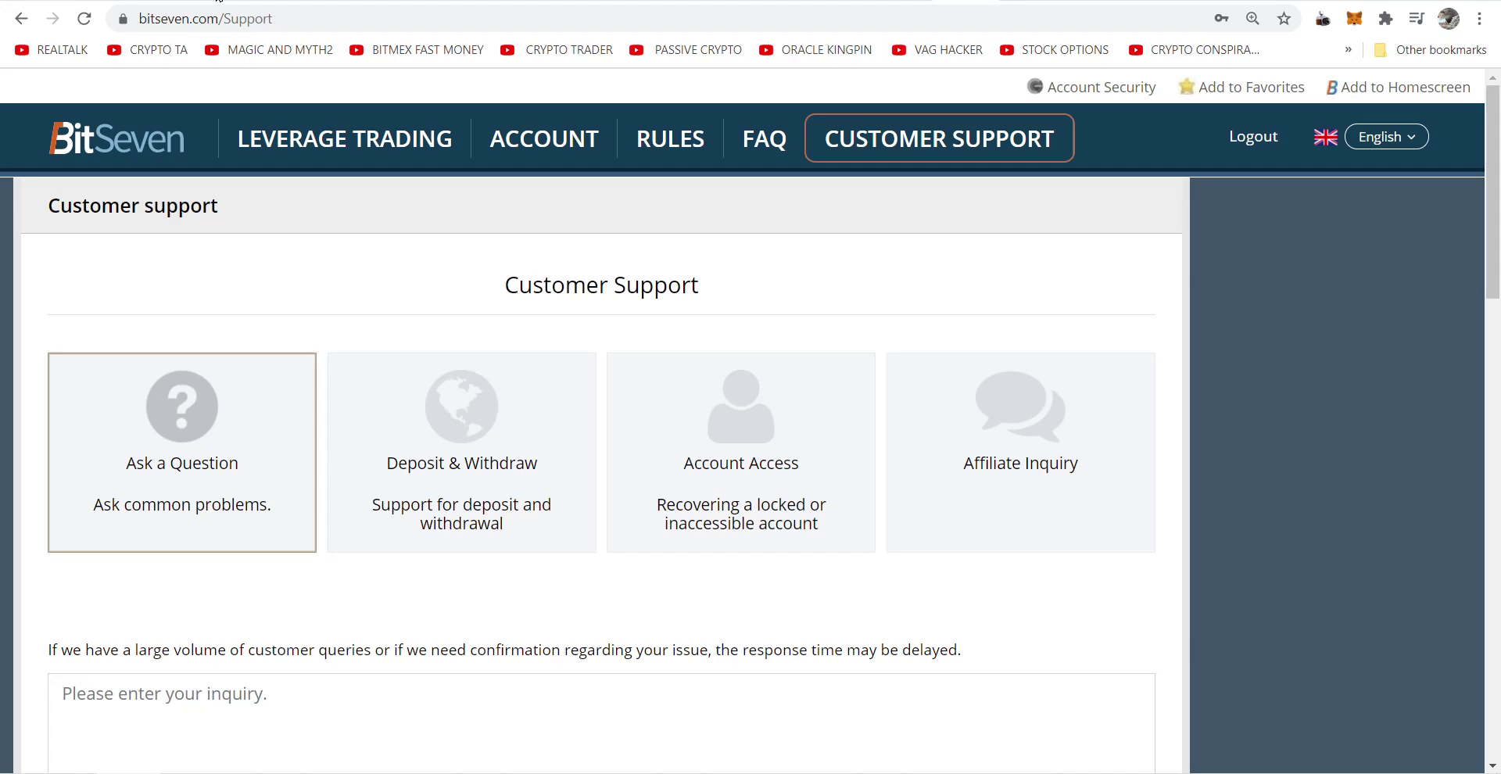
In leverage trading, check the Ethereum and Litecoin markets, return to Bitcoin, then show Google's BTC-to-USD conversion
click(219, 1)
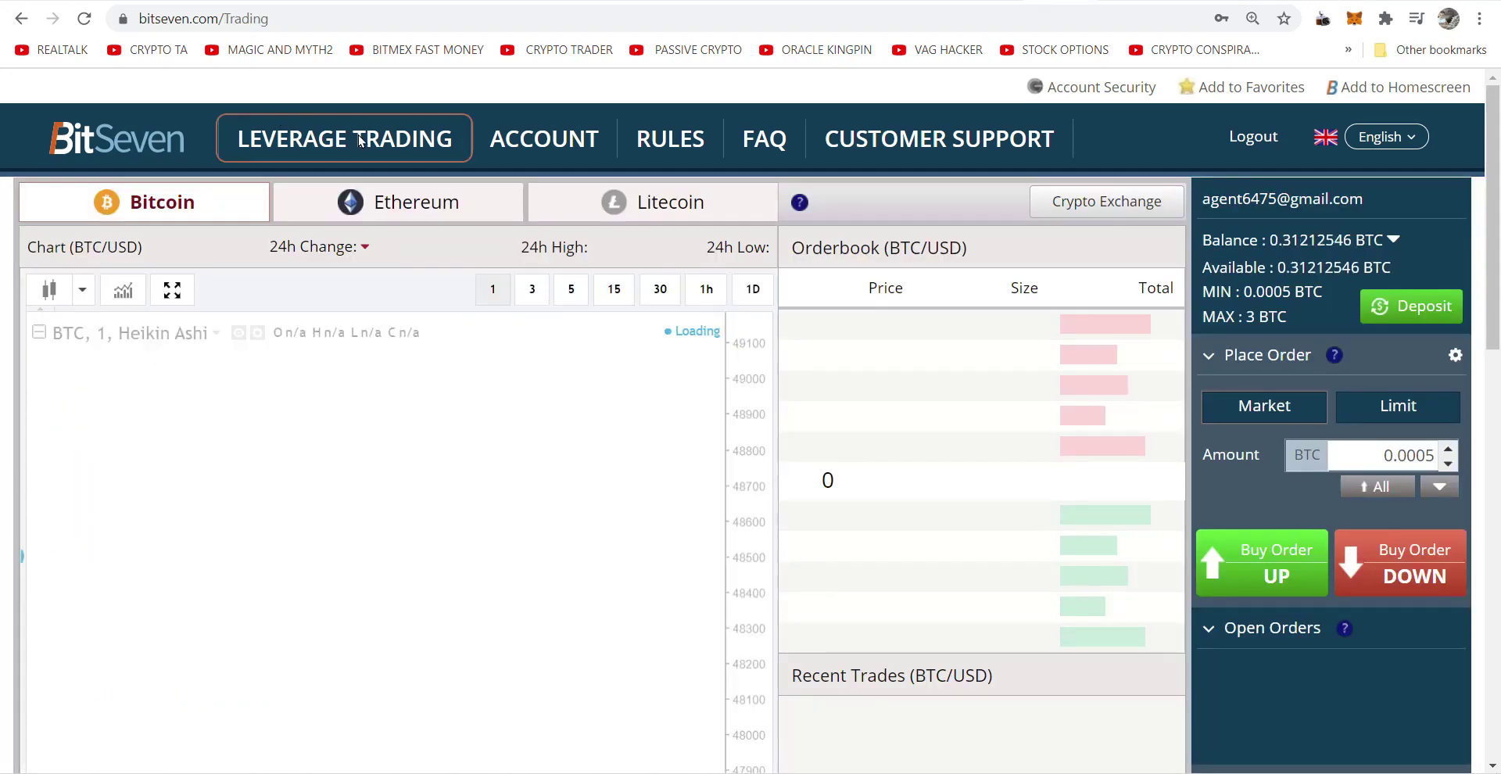
click(438, 202)
click(574, 205)
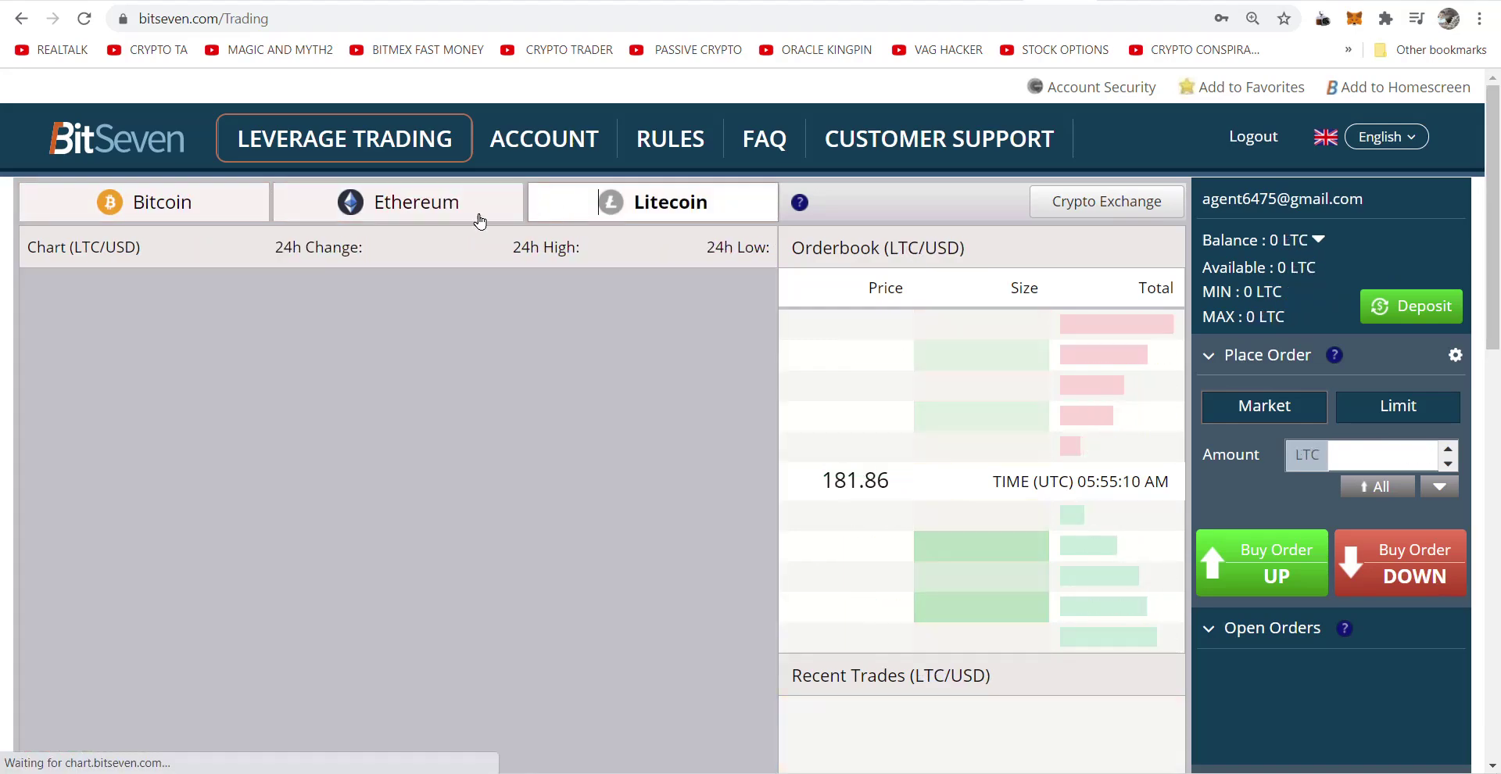
click(162, 204)
scroll(1447, 358, down, 1)
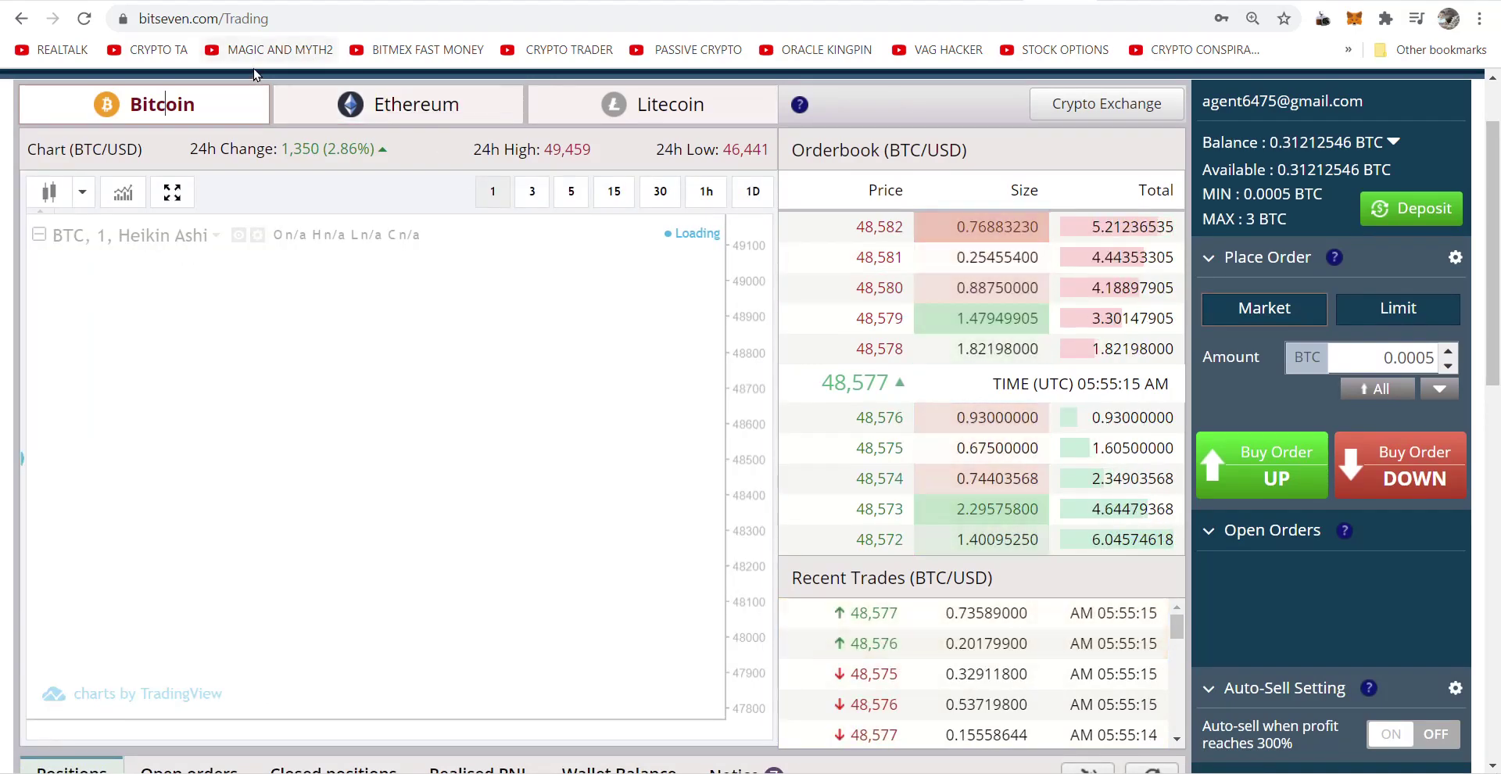
click(218, 0)
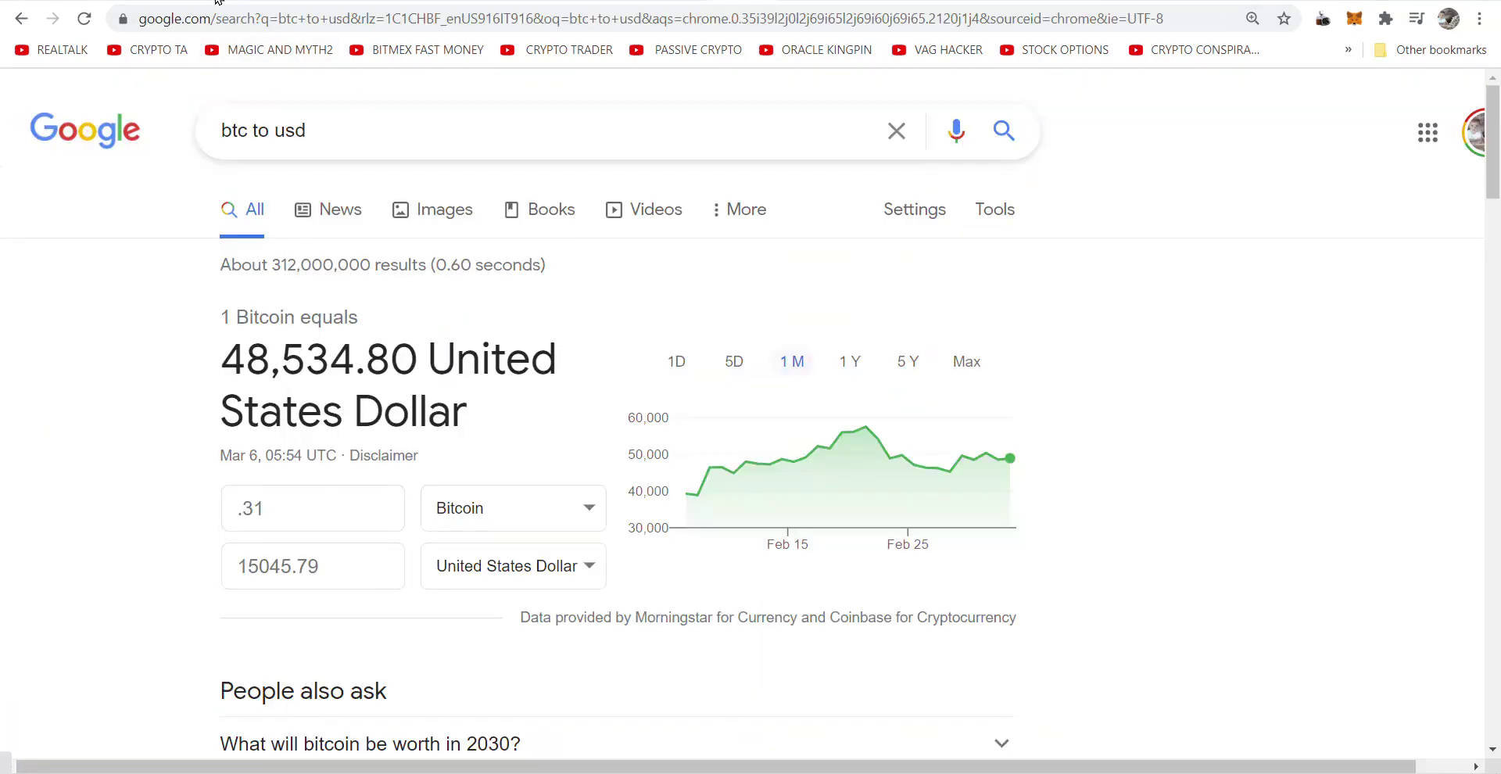
Scroll back through the #daily-trade-updates channel and enlarge one chart screenshot, then close it
click(217, 0)
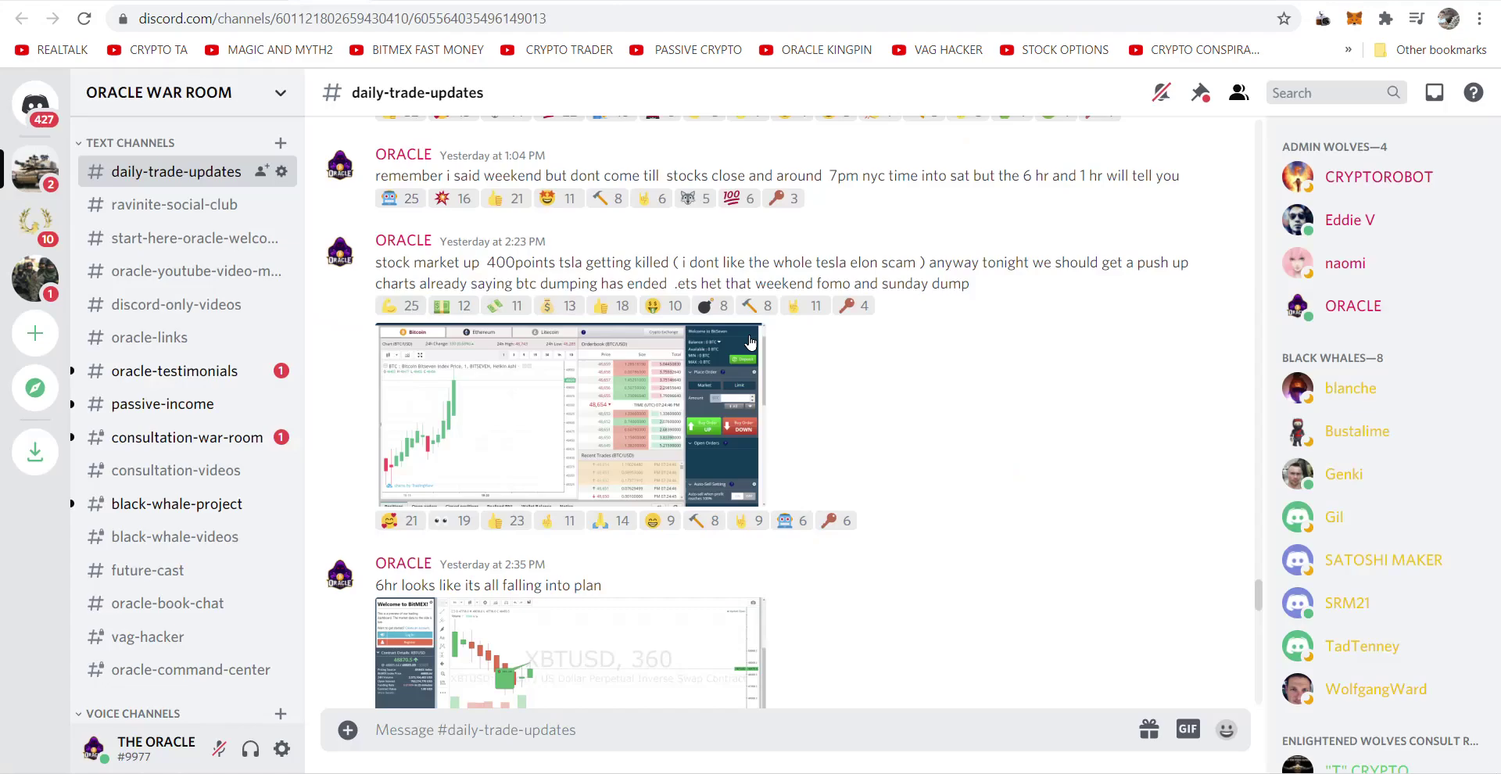
scroll(921, 426, up, 20)
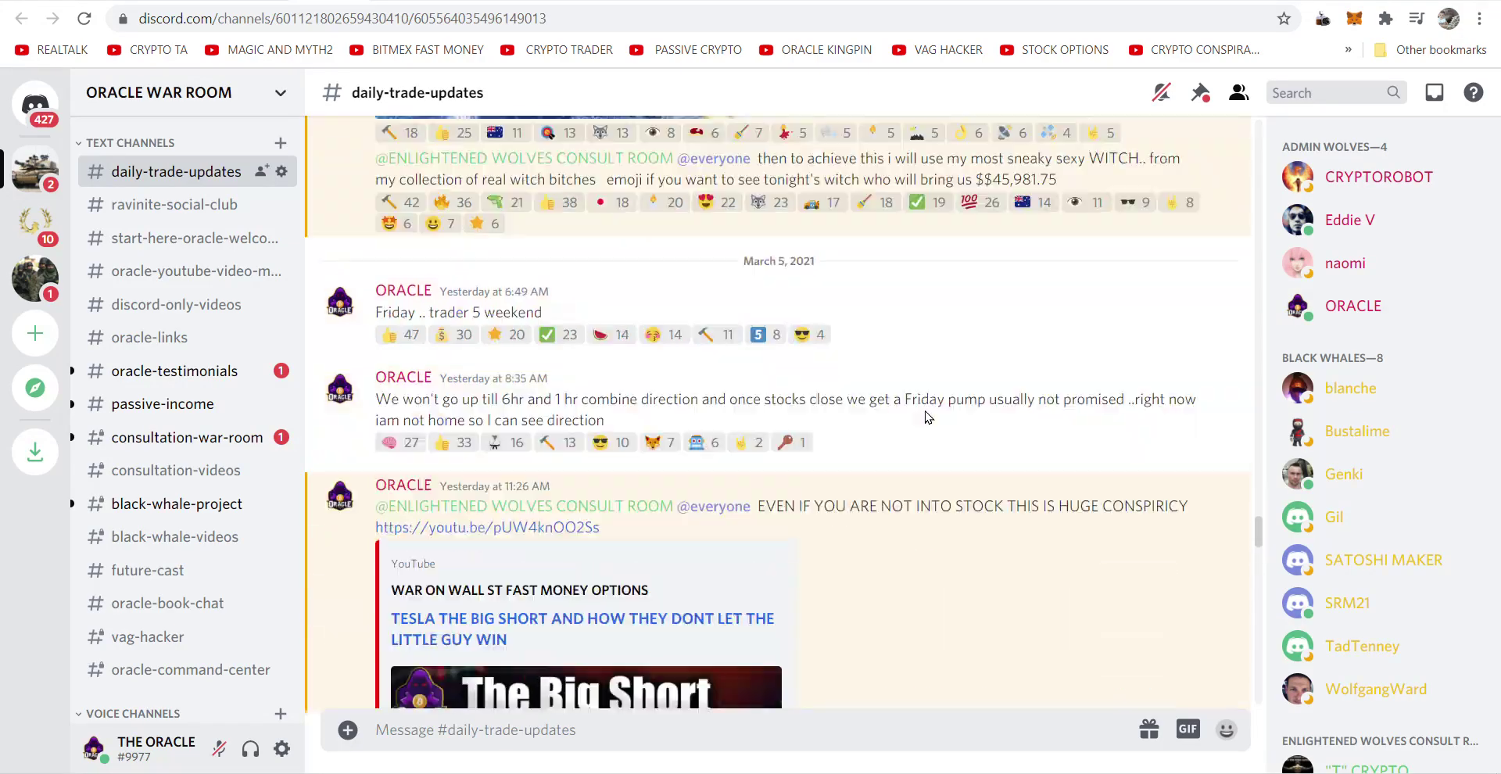
scroll(927, 410, up, 15)
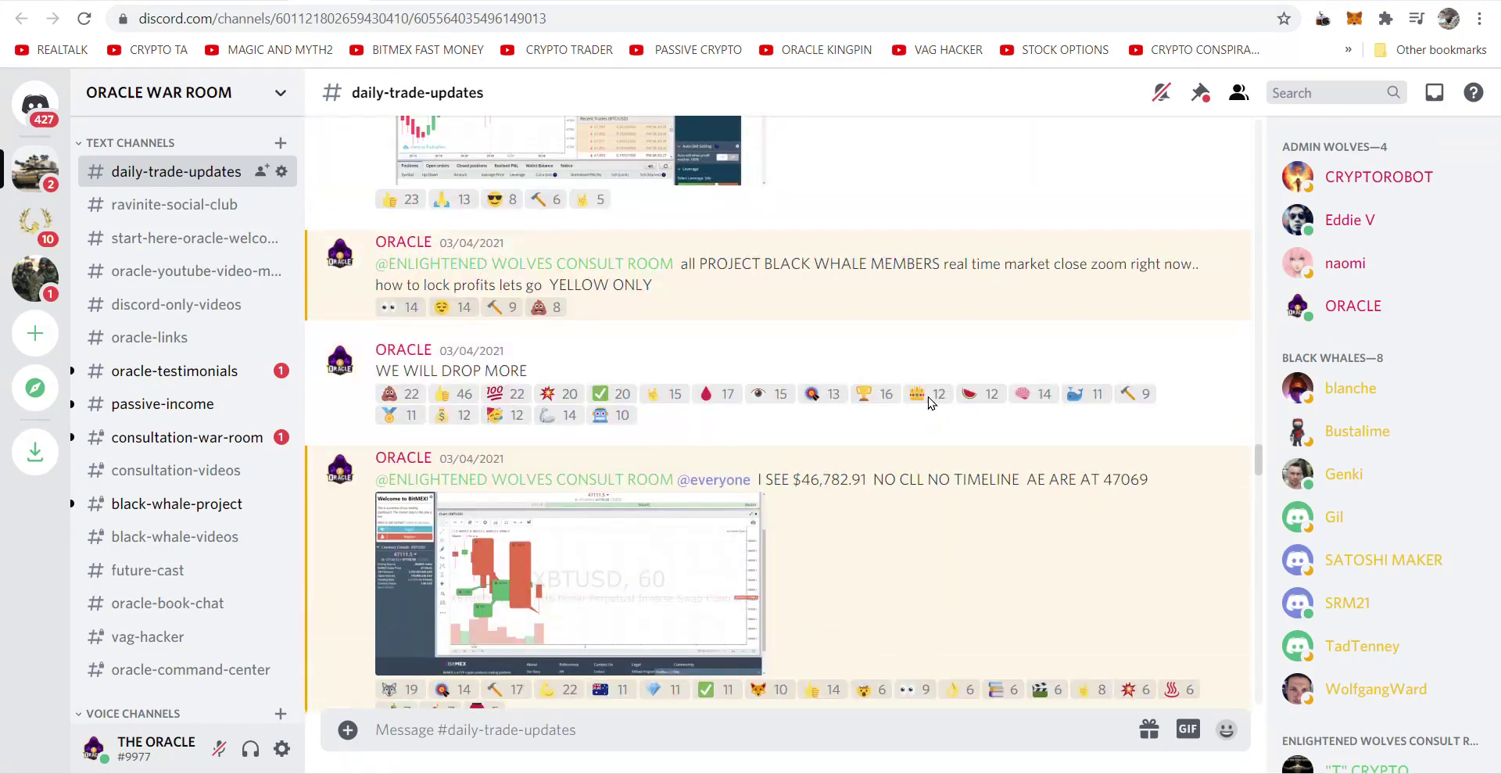
scroll(907, 422, up, 3)
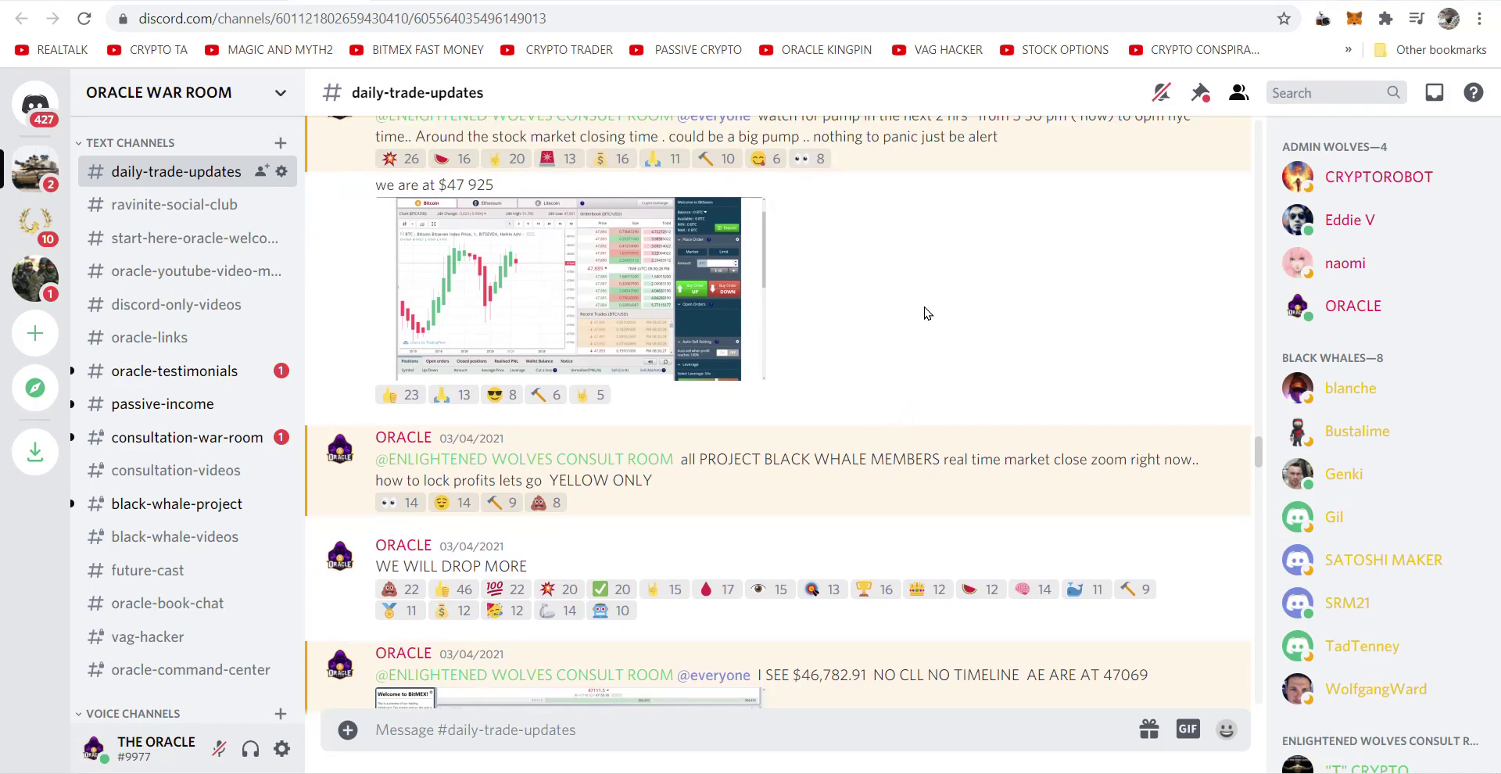
scroll(926, 319, up, 5)
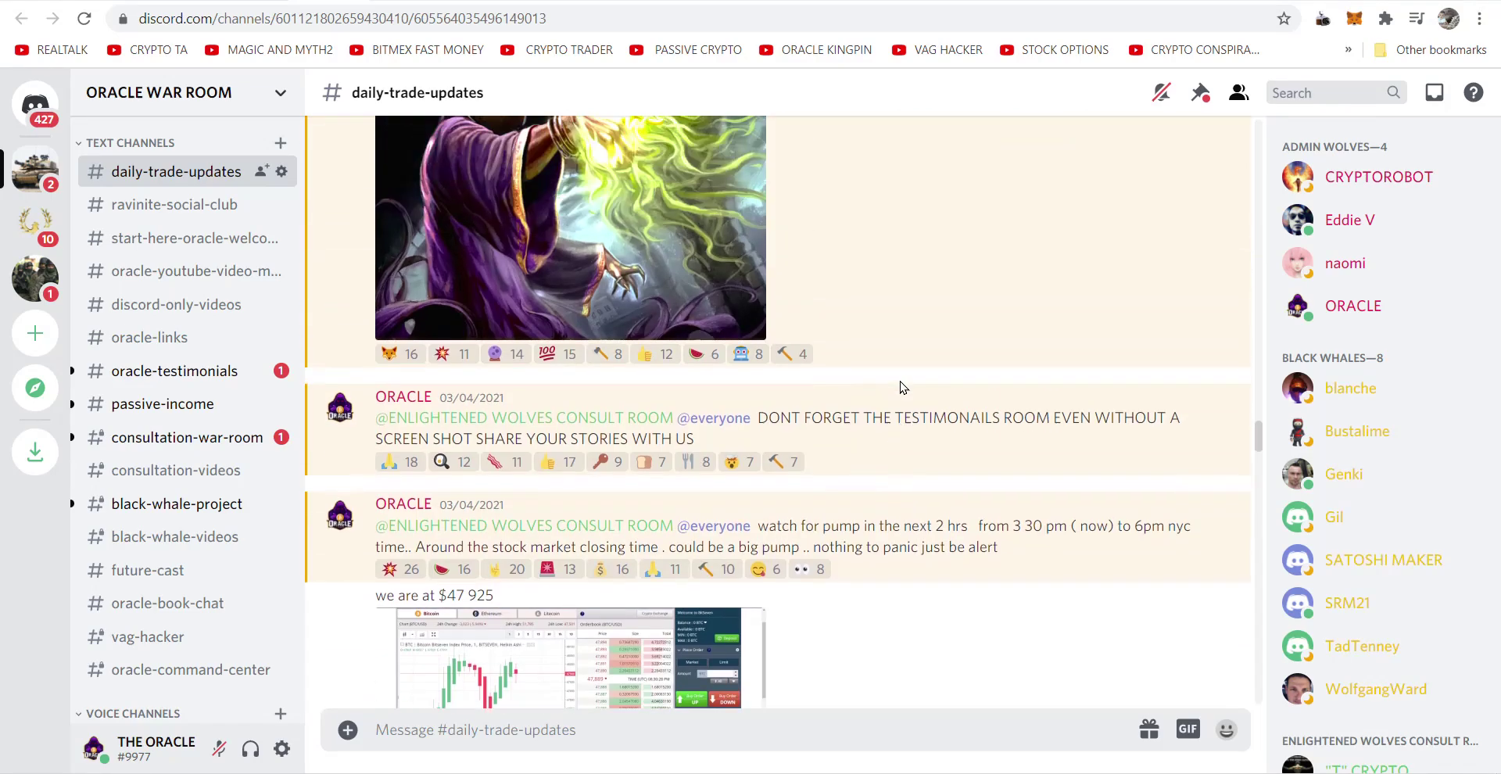
scroll(900, 386, up, 10)
scroll(907, 373, up, 2)
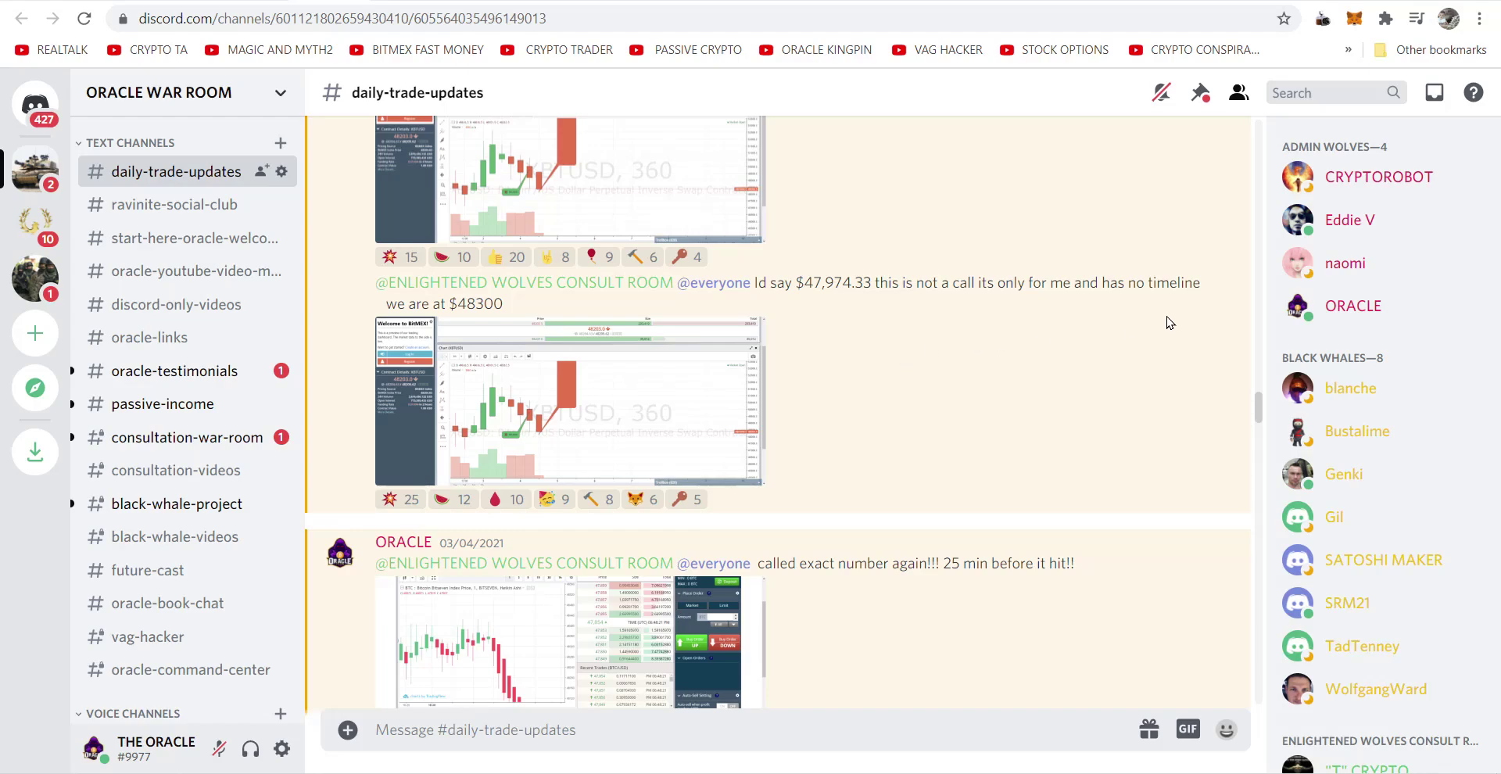
click(725, 375)
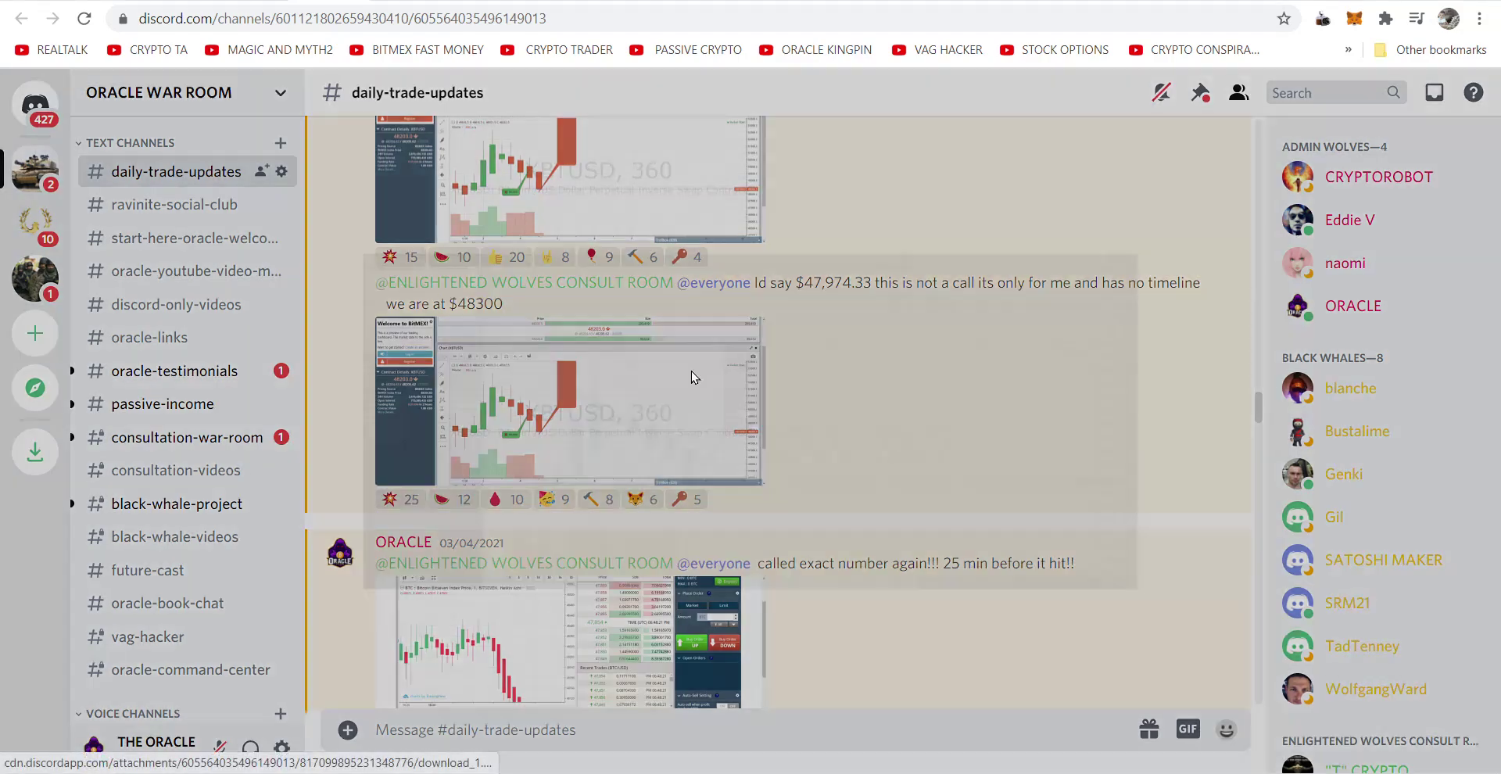
click(1378, 293)
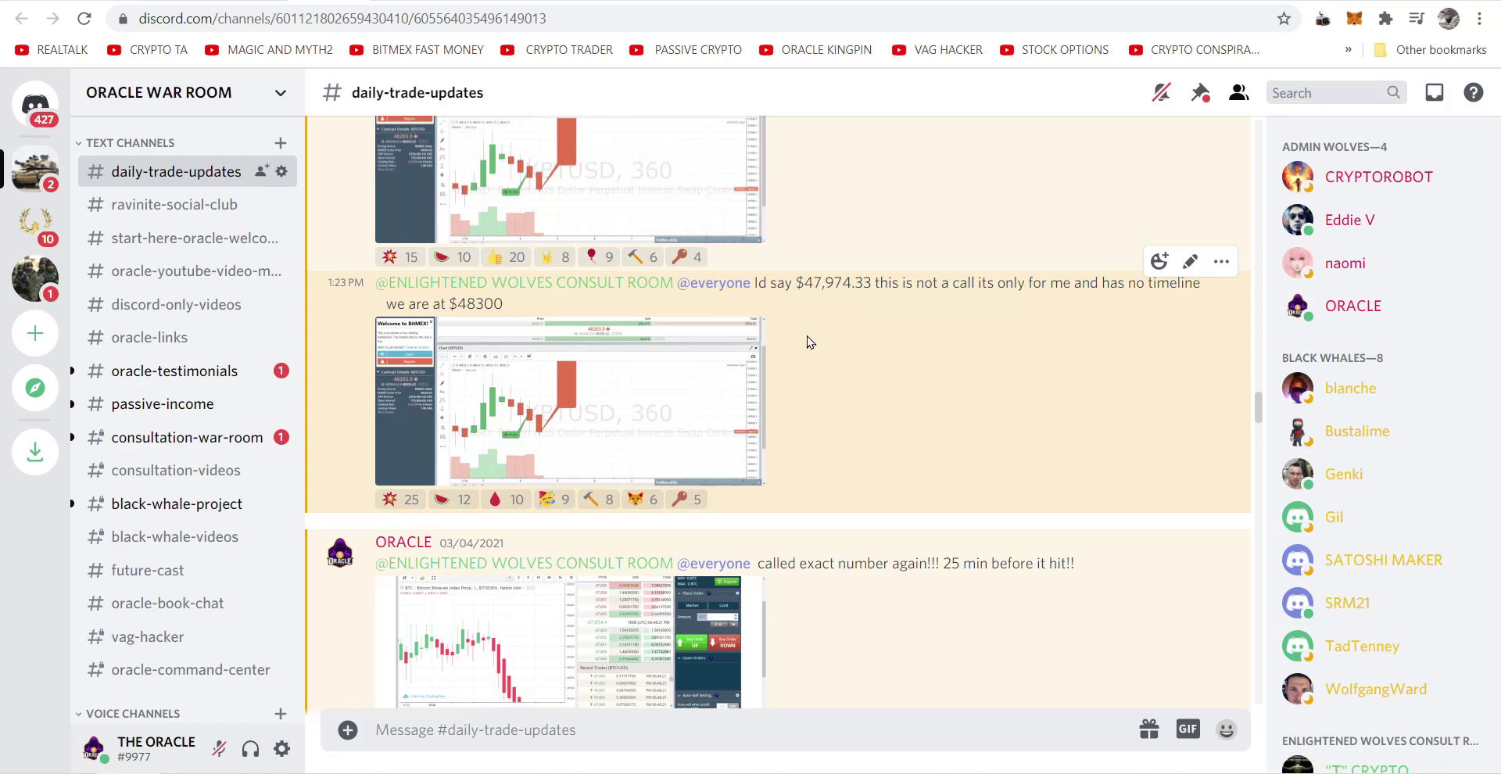
Enlarge another Oracle chart image, dismiss its message options, and browse the March 2021 posts
scroll(813, 339, down, 3)
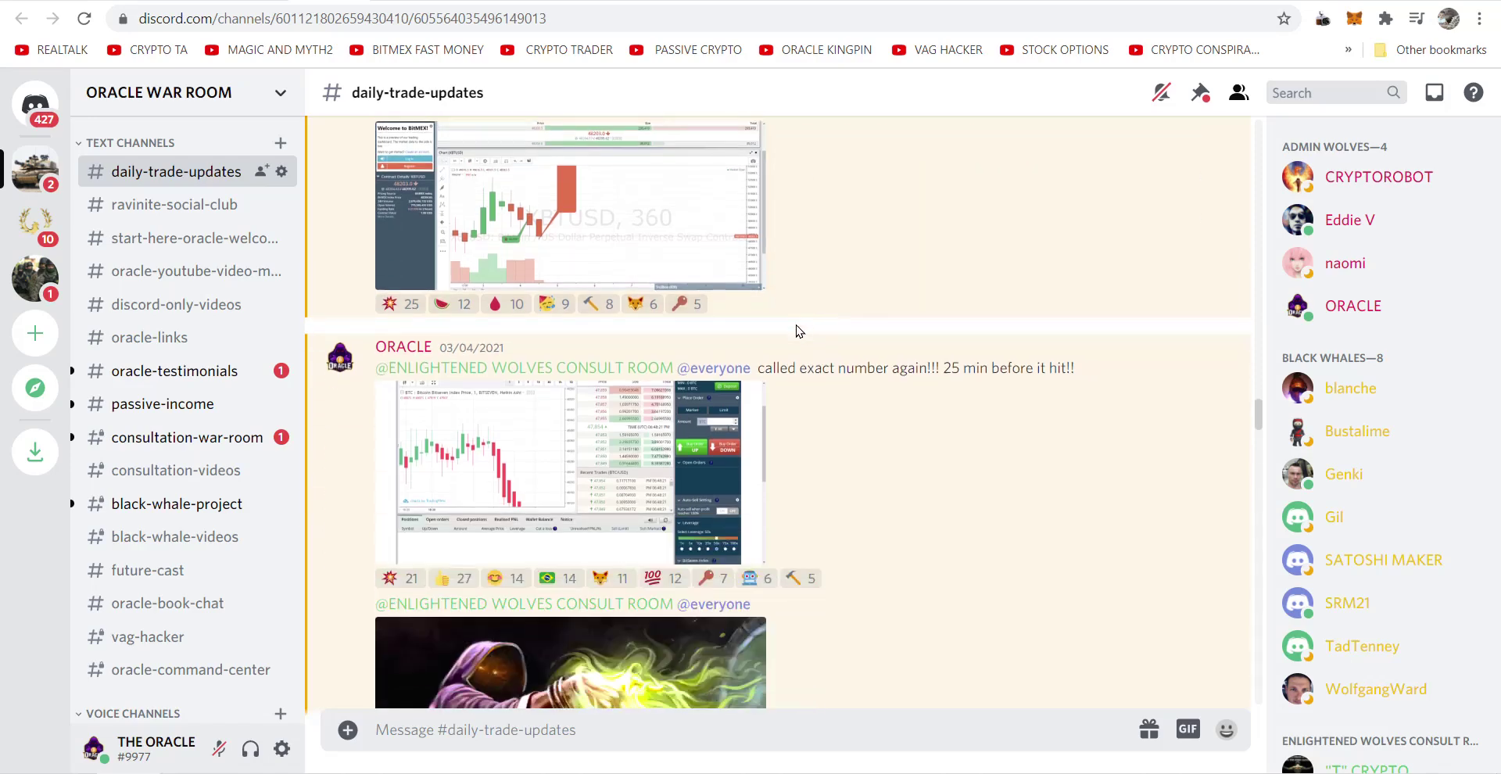
click(627, 484)
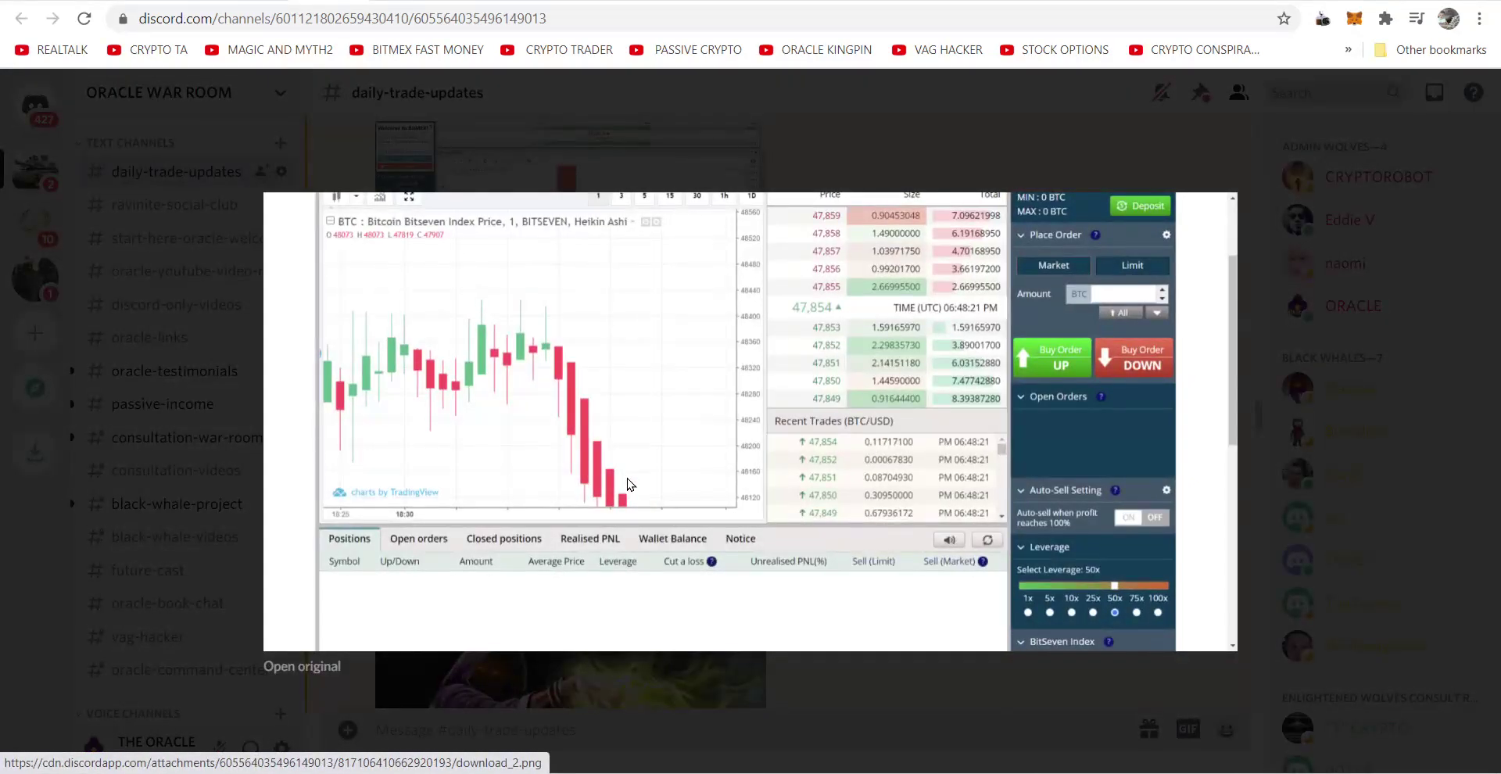
click(1375, 283)
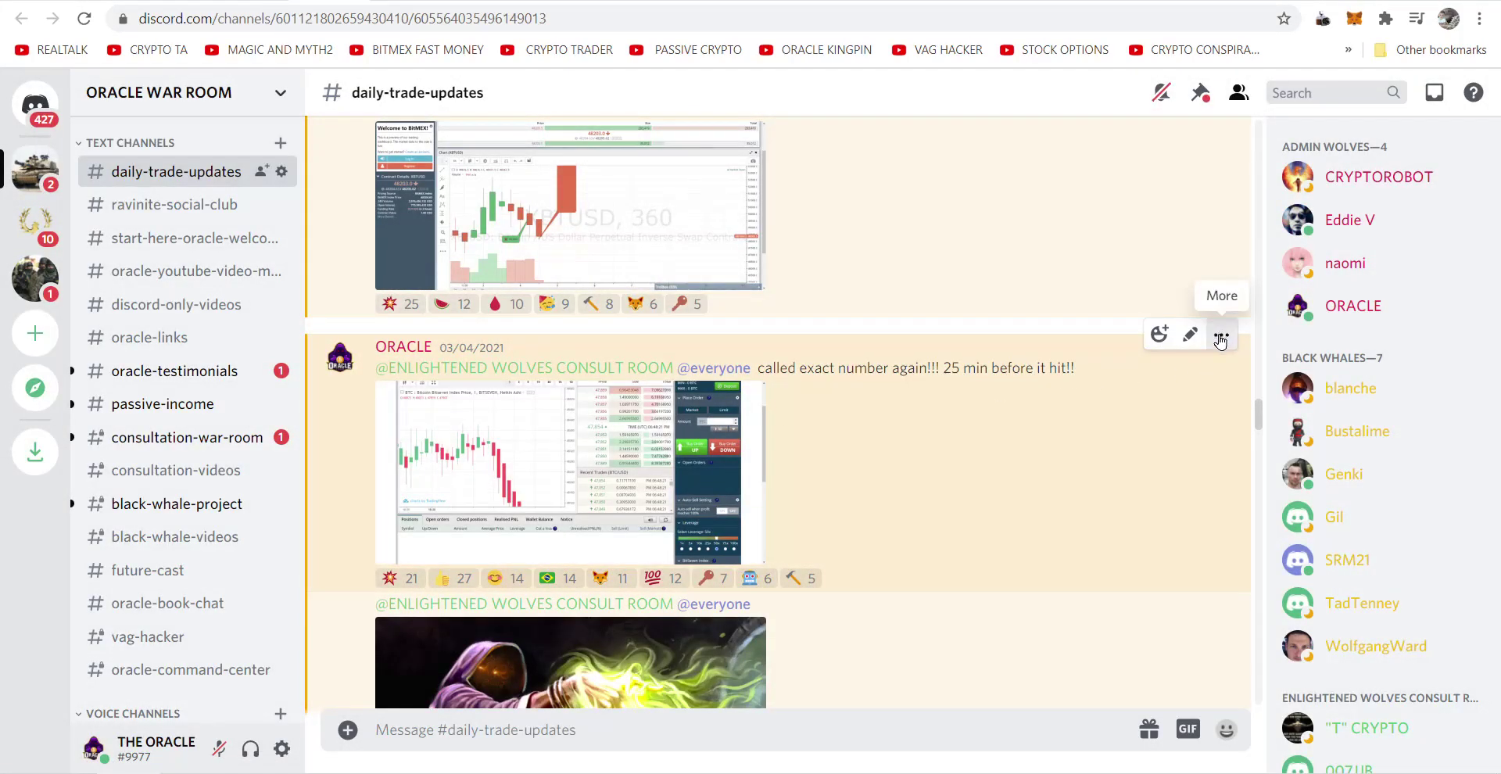
click(1220, 334)
click(1076, 540)
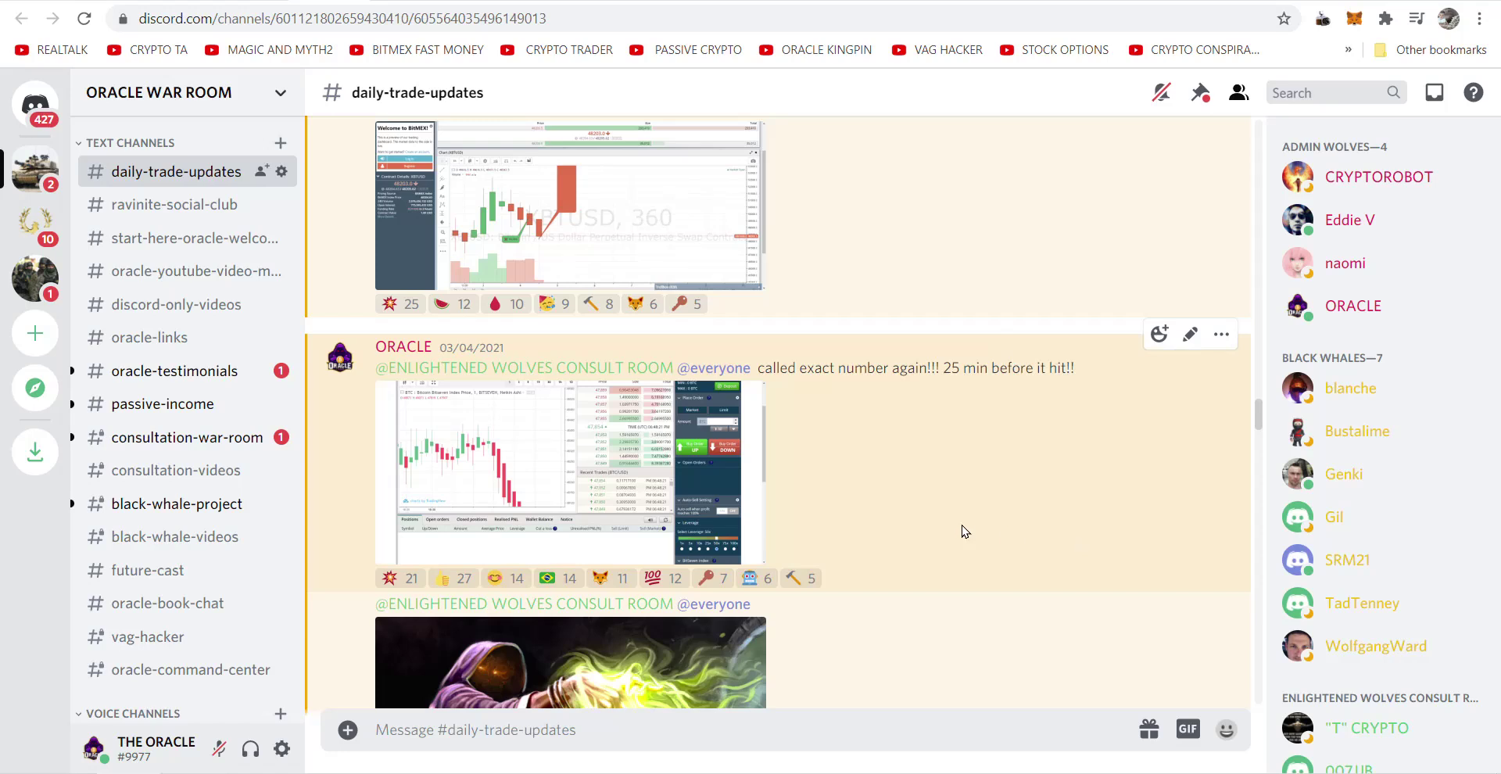
scroll(907, 450, down, 3)
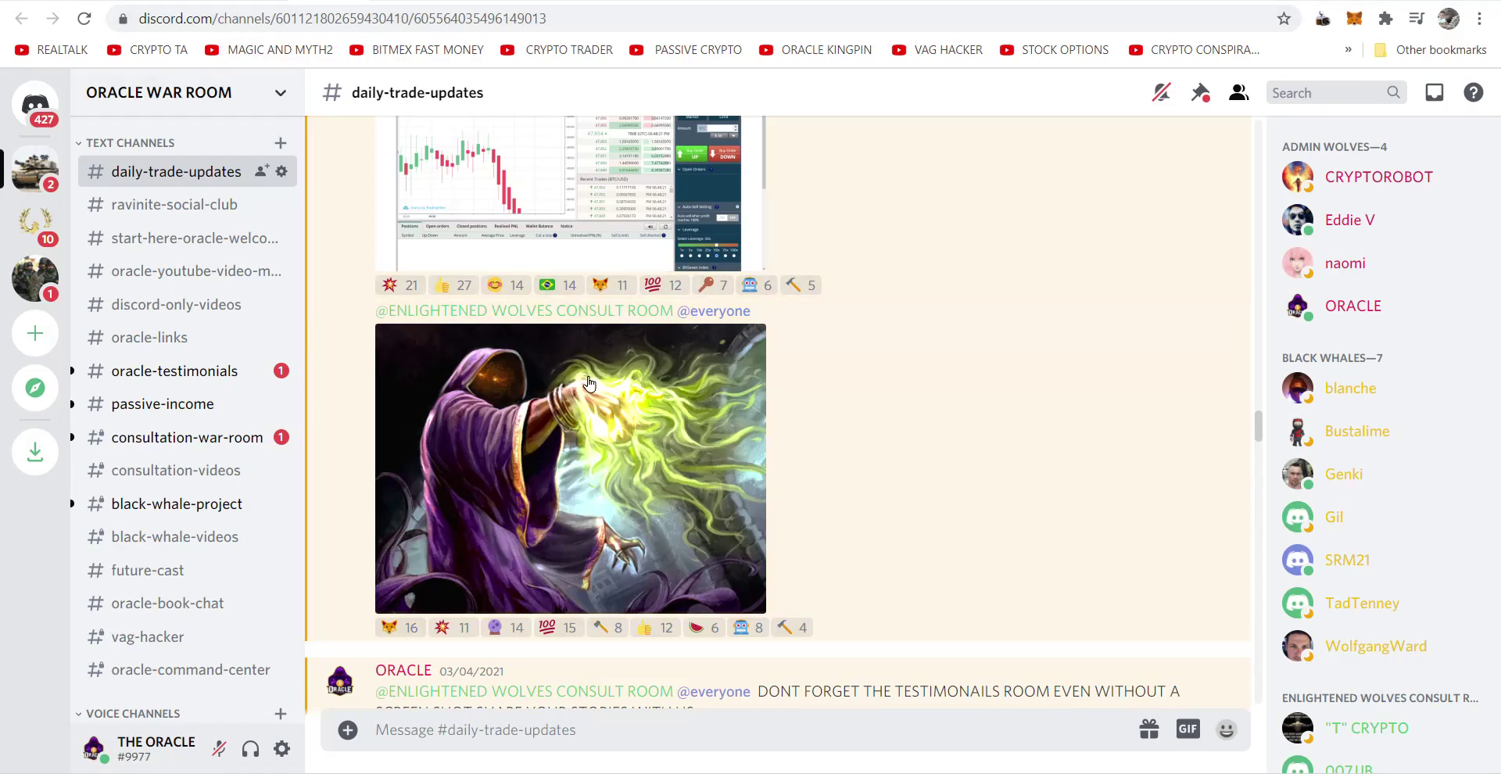
scroll(856, 468, up, 15)
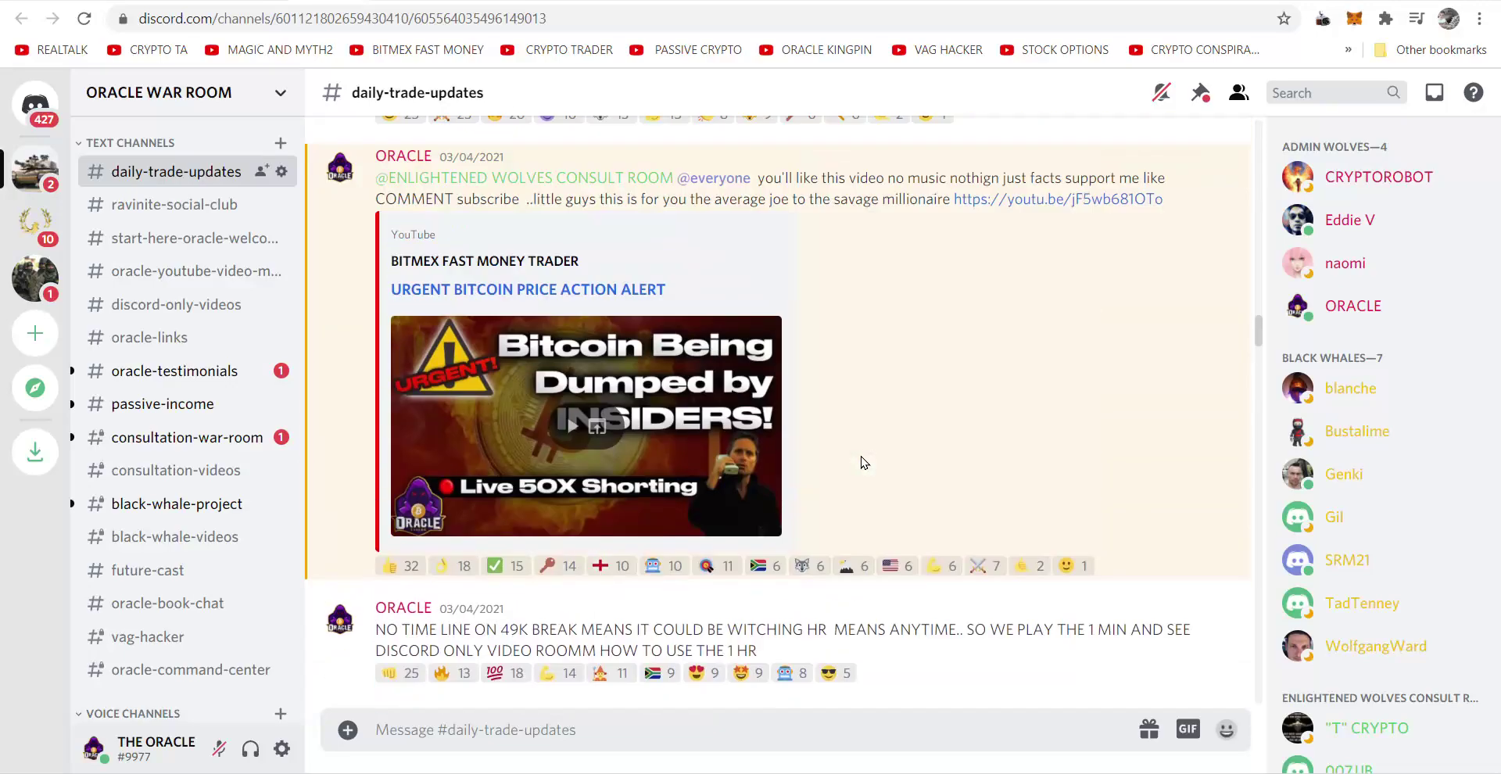
scroll(864, 463, up, 12)
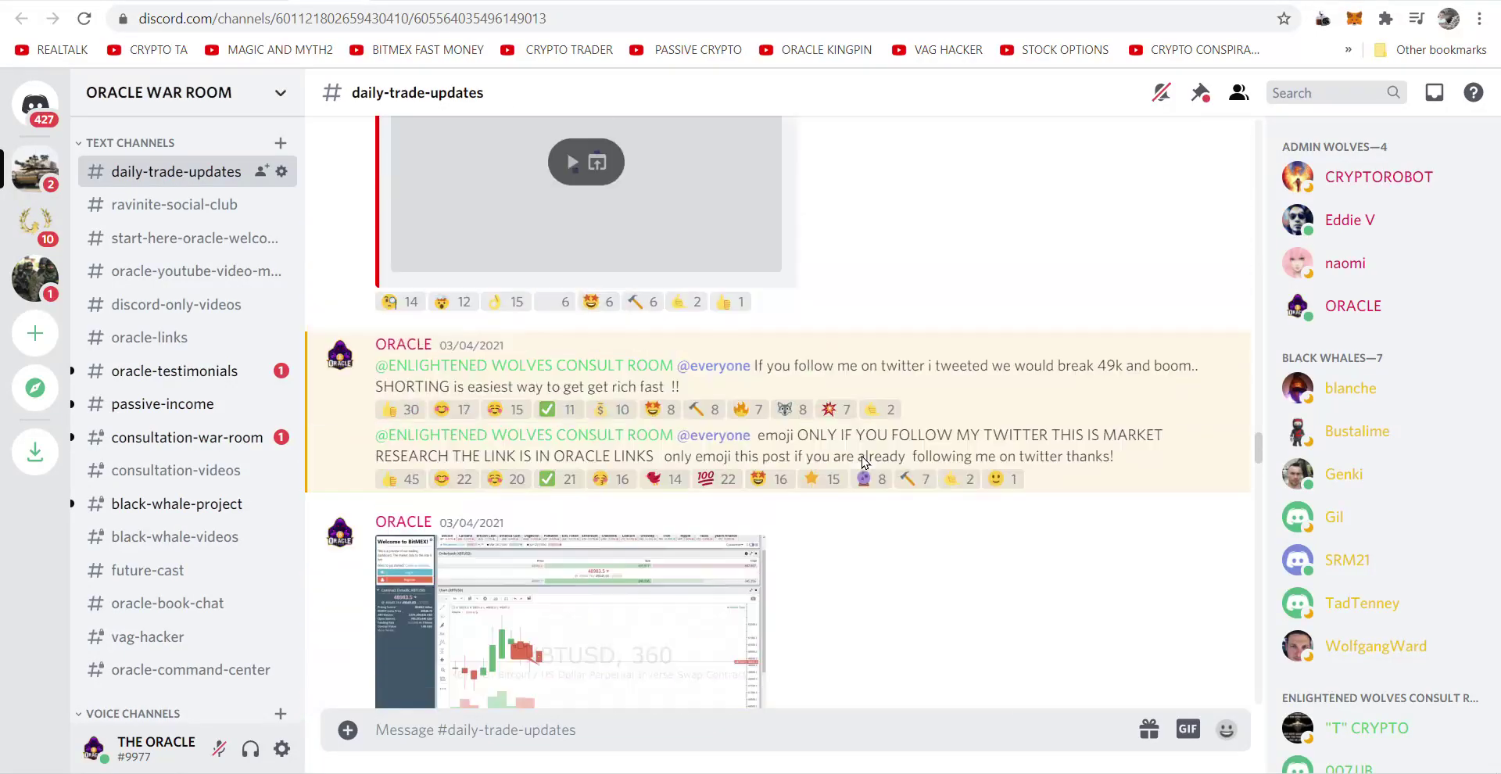
scroll(864, 463, up, 12)
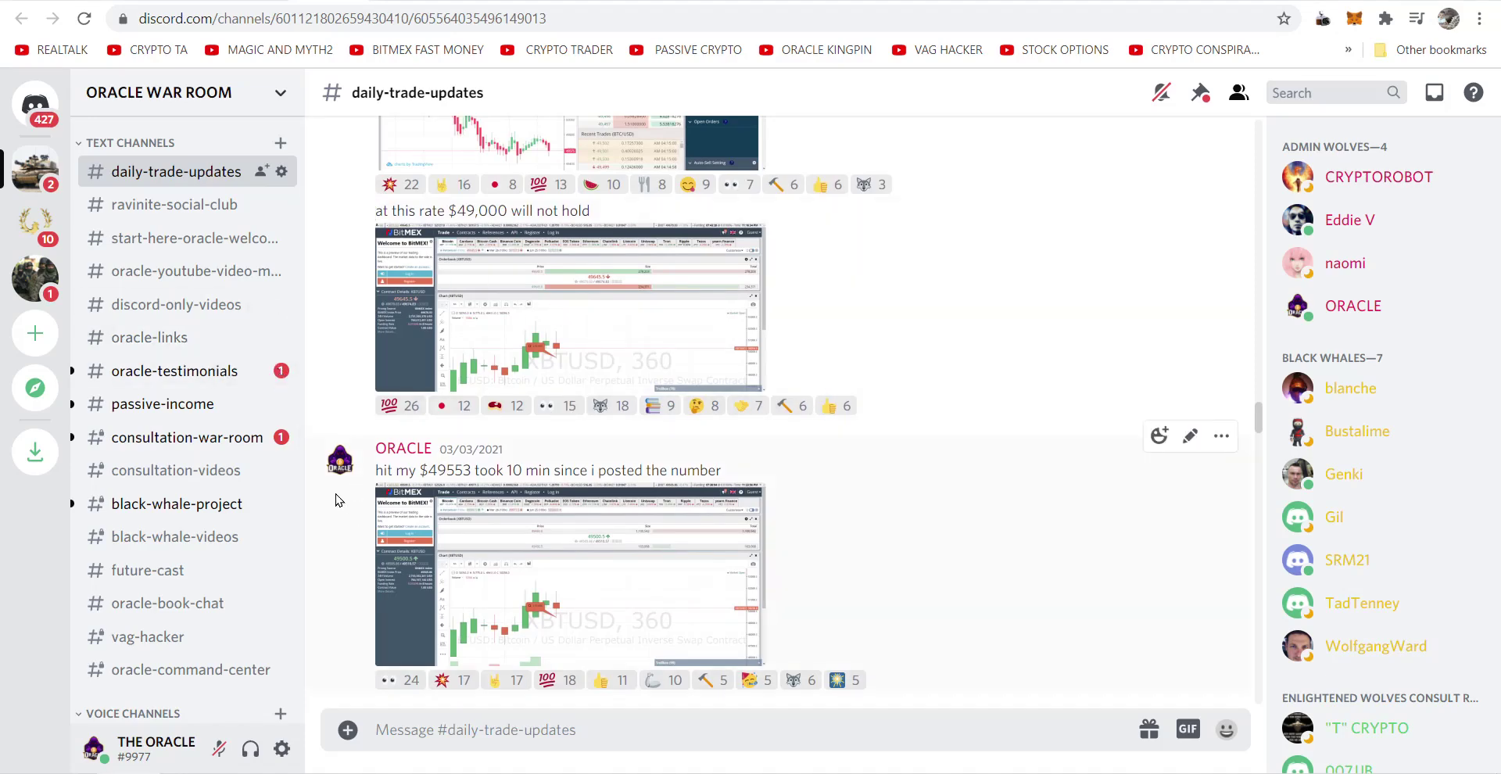
scroll(851, 513, down, 1)
scroll(858, 509, up, 6)
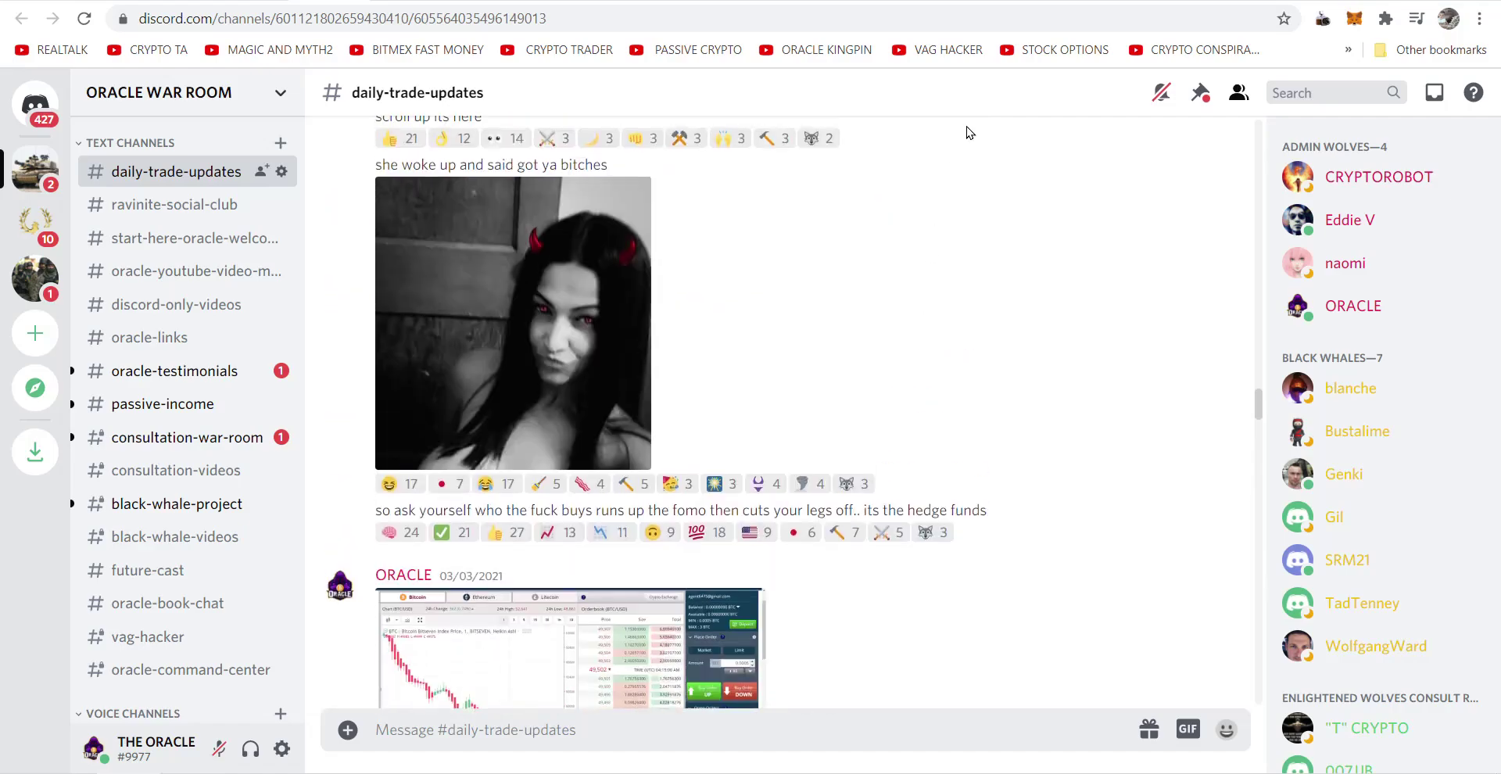
On the omaxcrypto Discord page, select the contact e-mail and show the BTC packages, then return to BTC-to-USD
click(1099, 4)
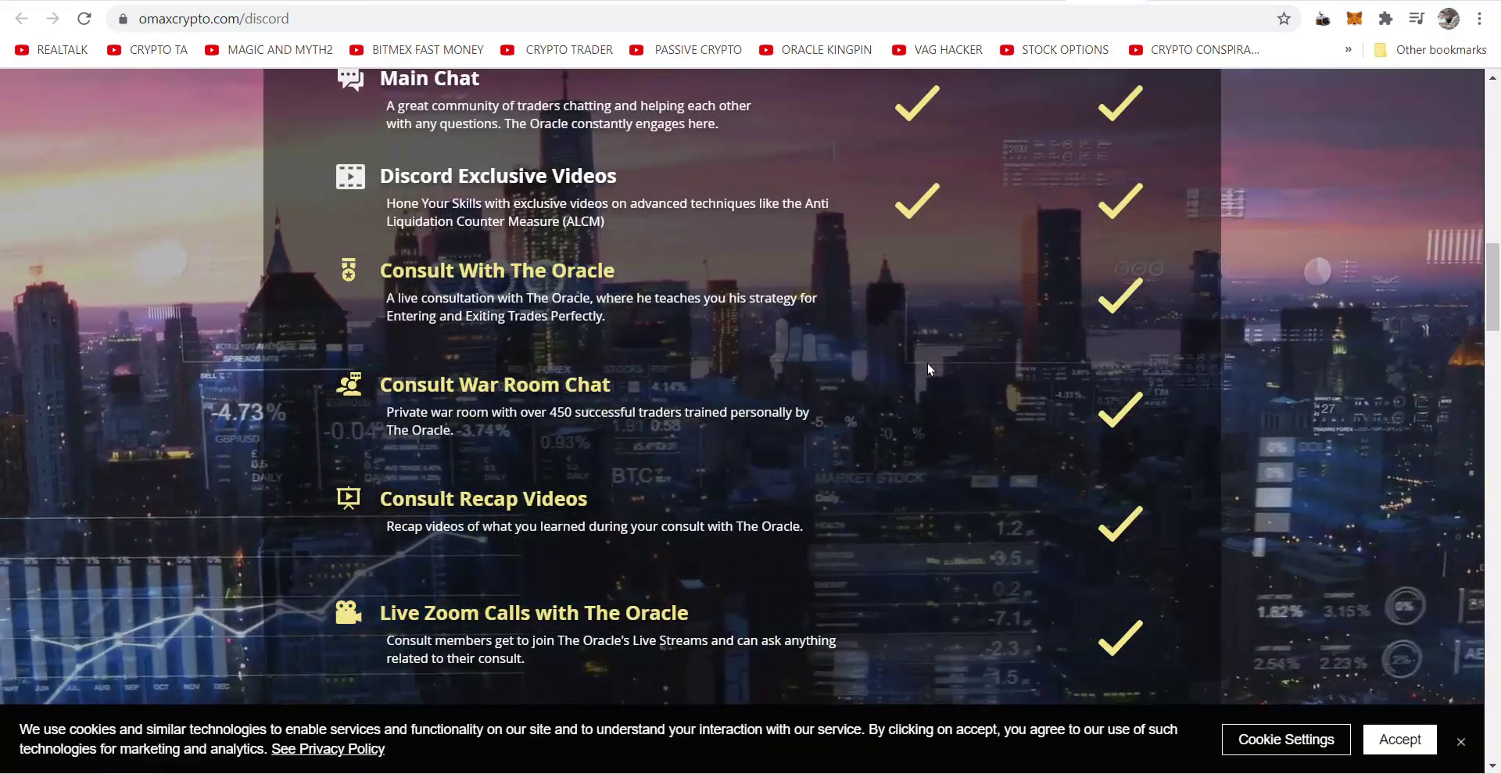
scroll(1016, 492, down, 6)
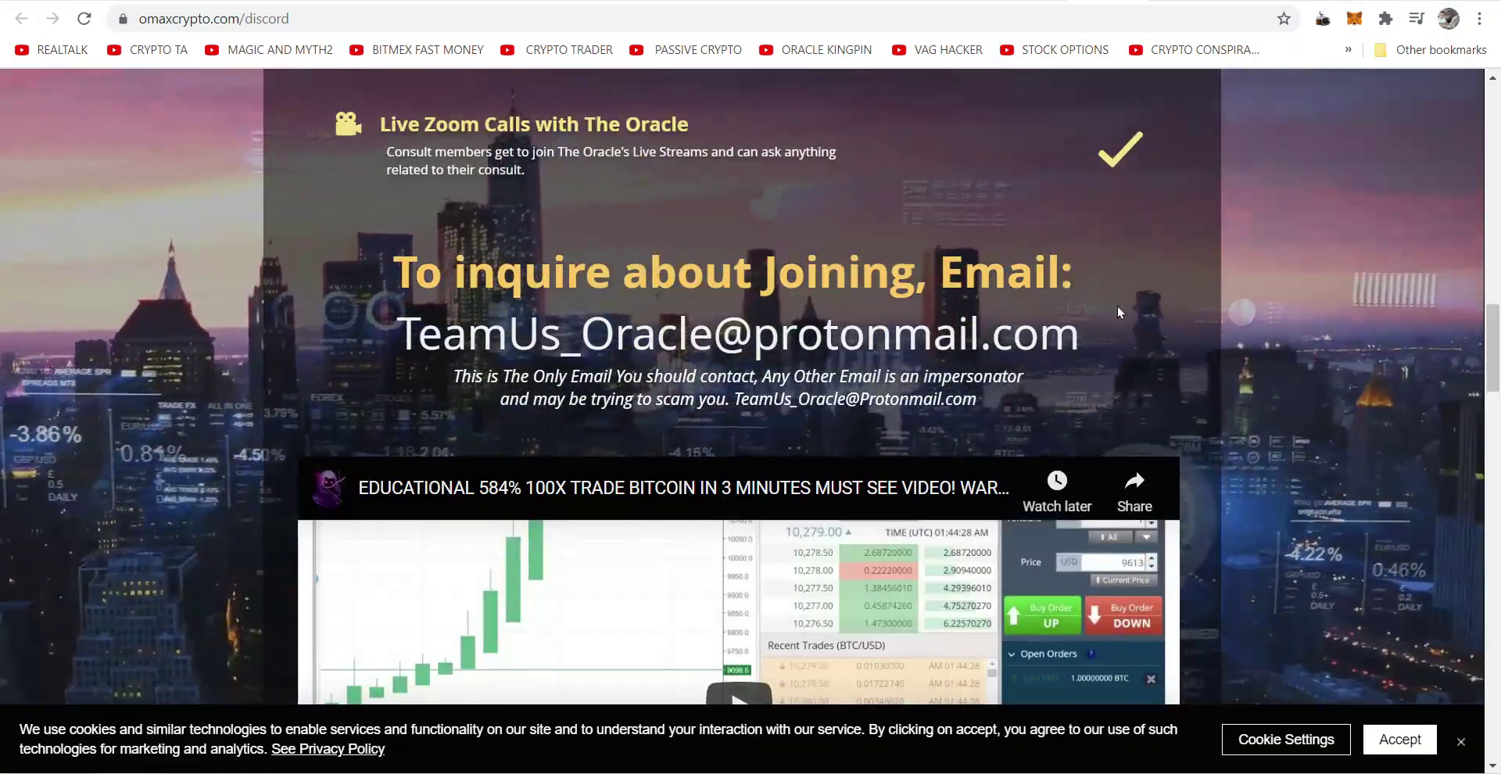
drag(1081, 336, 396, 341)
scroll(1160, 392, up, 14)
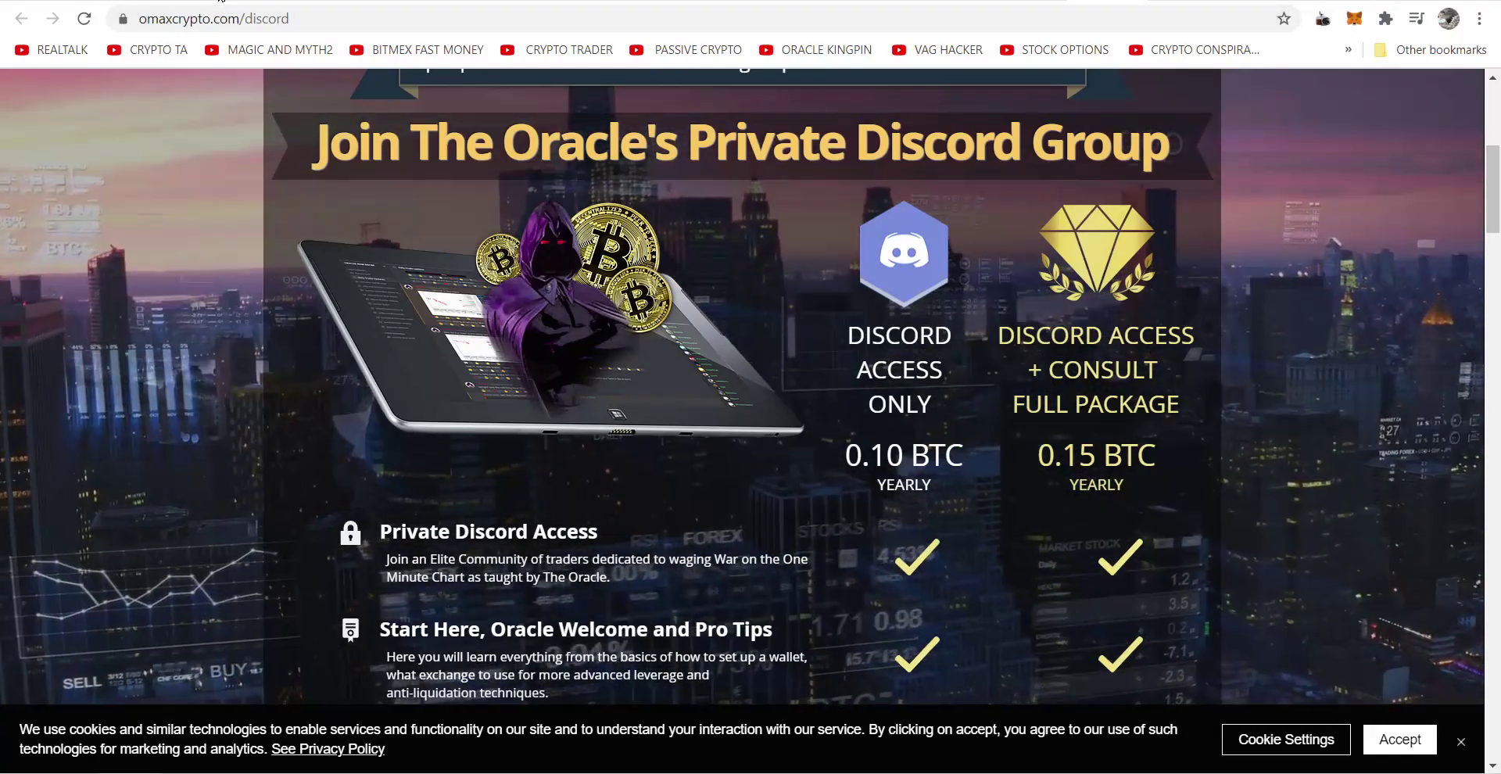
click(222, 0)
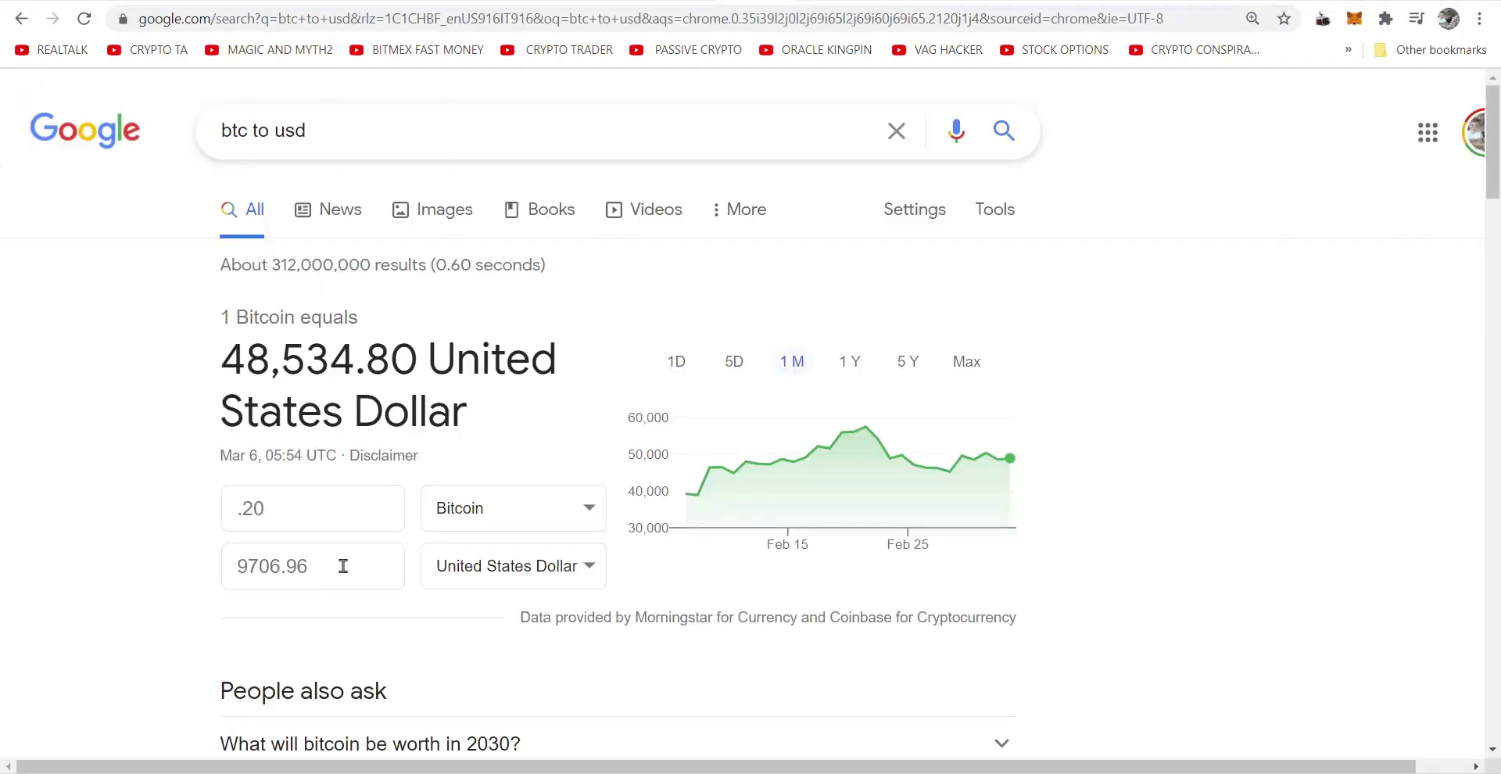
Go back to the BitSeven trading tab after confirming 0.20 BTC equals 9706.96 USD
click(449, 4)
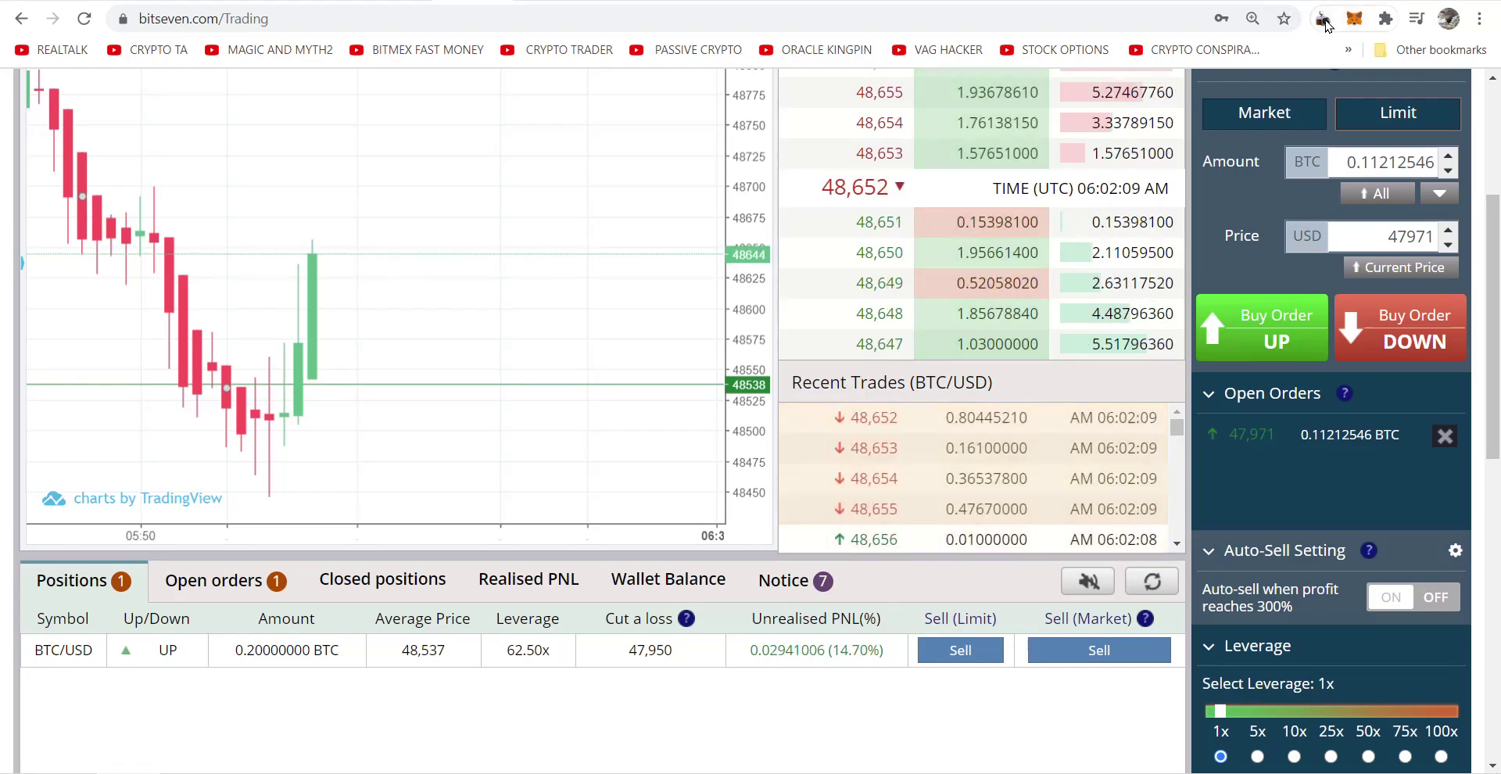
Sell the 0.20 BTC UP position at market for about 15.86% profit and screenshot the executed-sell notice
click(1324, 22)
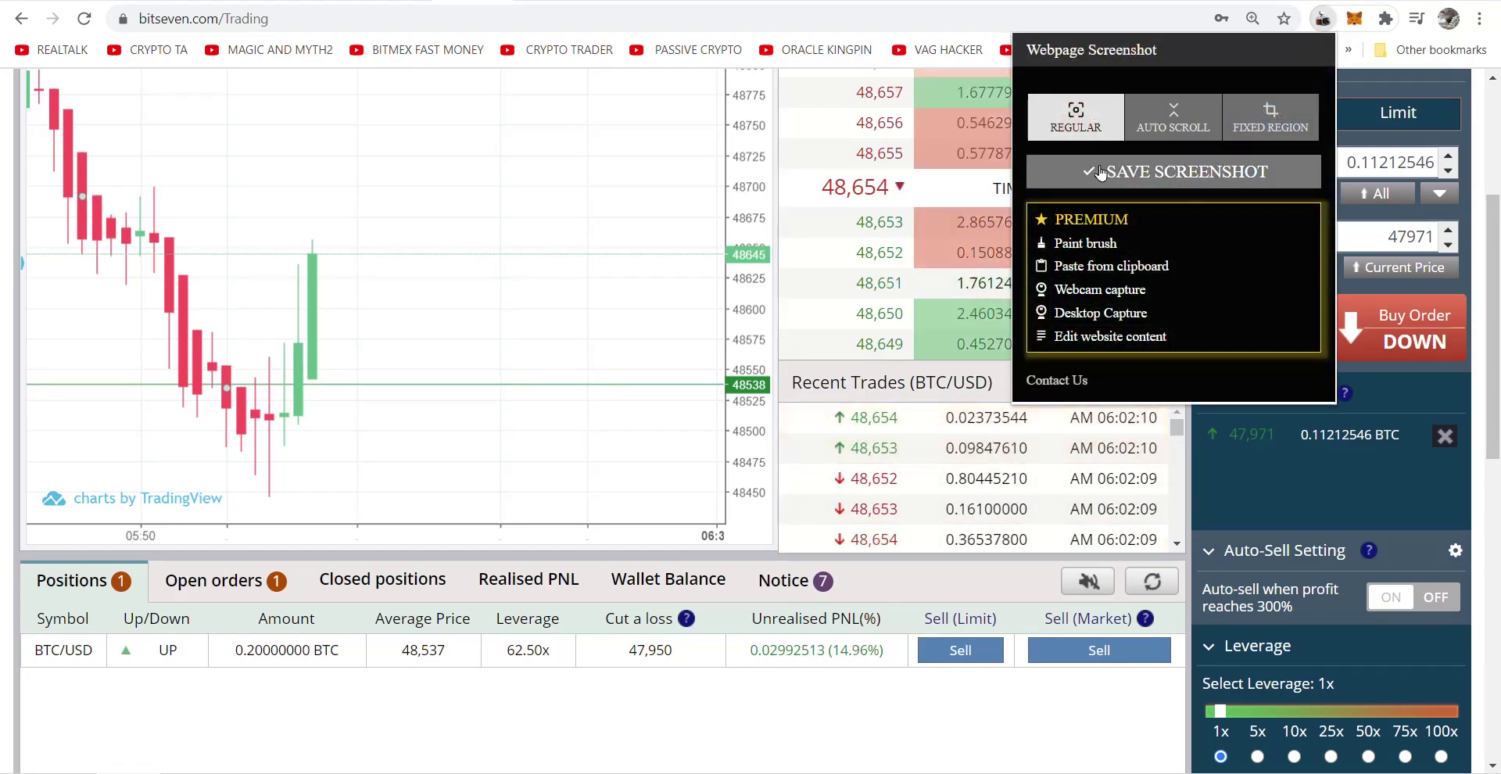
click(1100, 172)
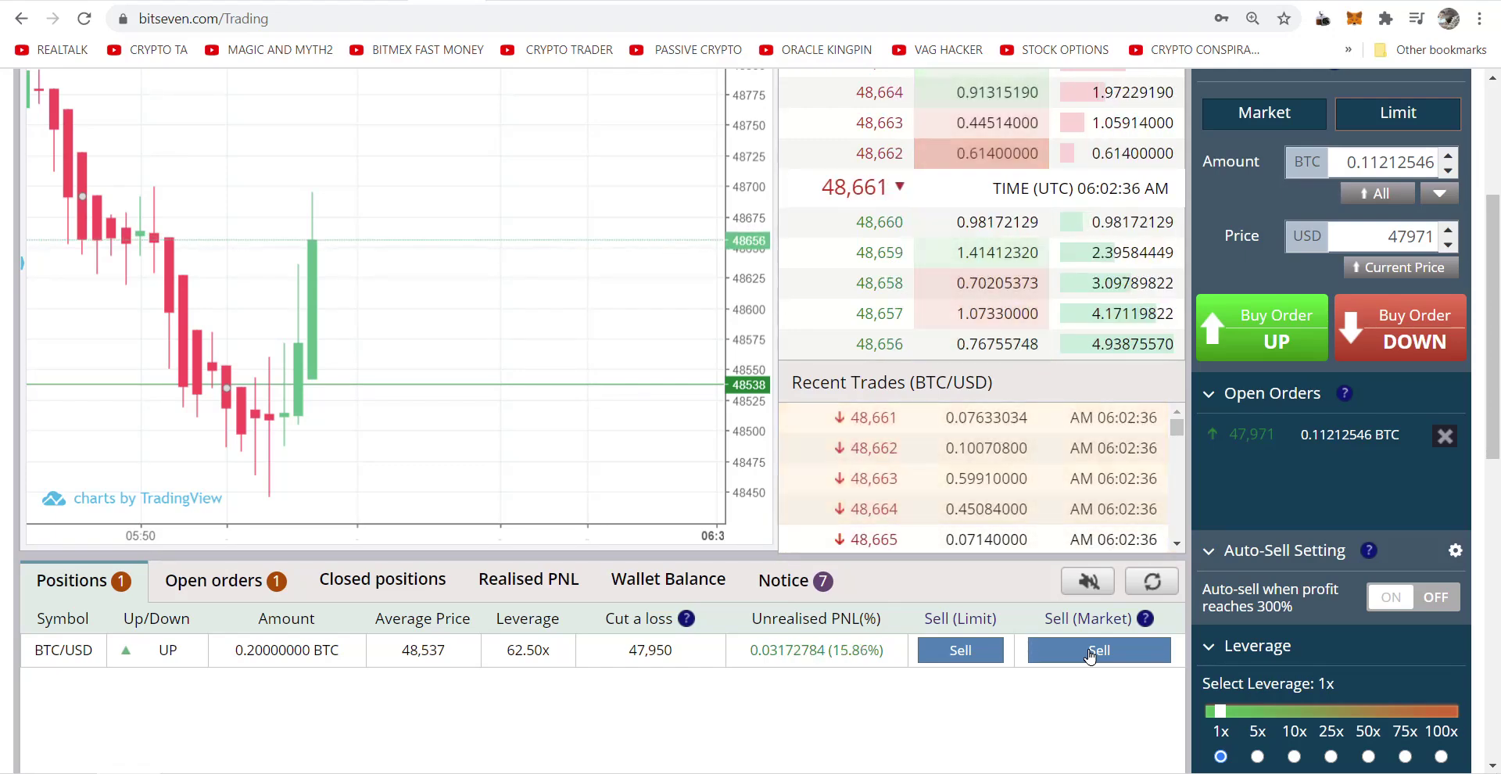
click(1091, 652)
click(1323, 19)
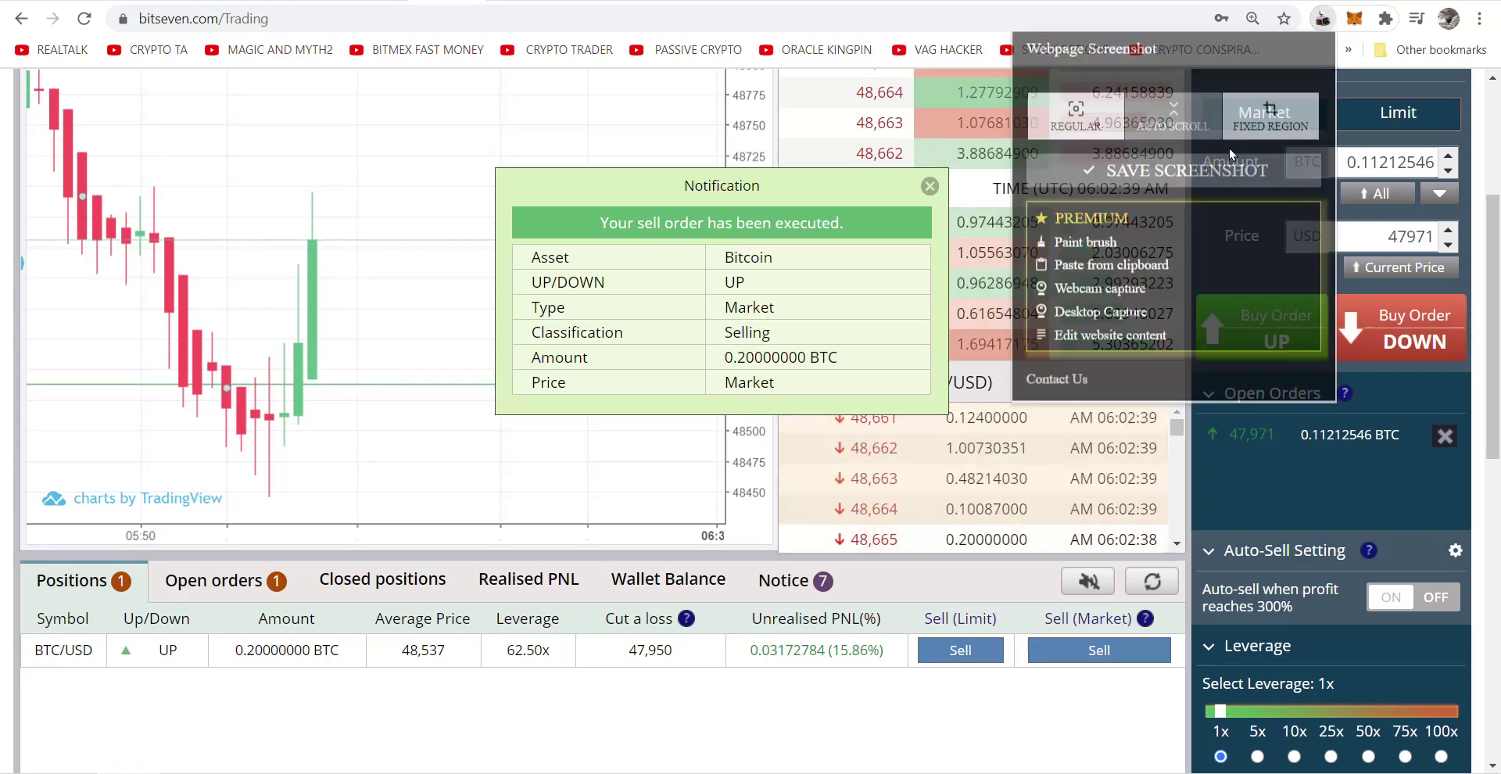
click(1208, 173)
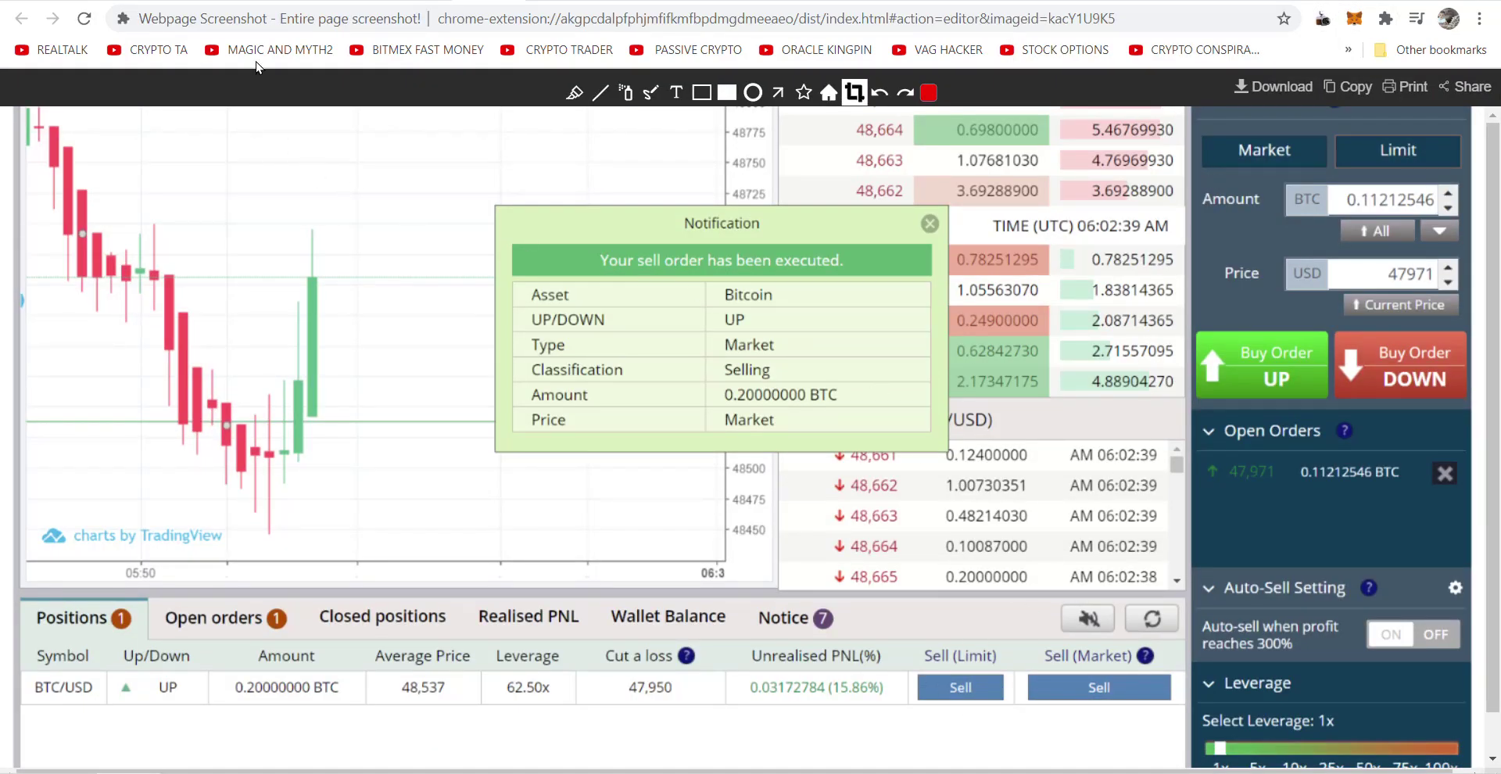
Open a 0.11212546 BTC UP market position at 50x leverage and cancel the 47,971 limit buy
key(ctrl+w)
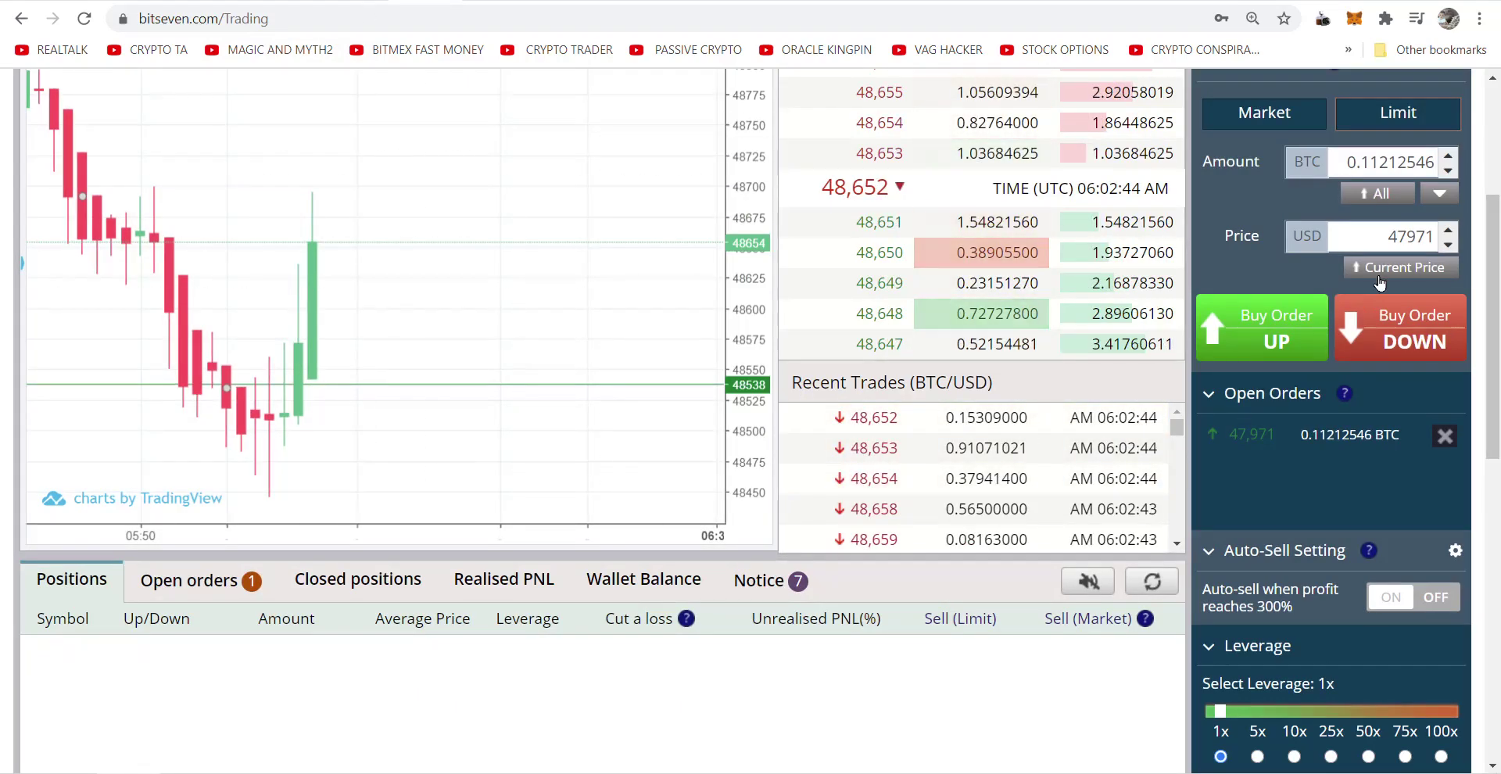
click(1266, 113)
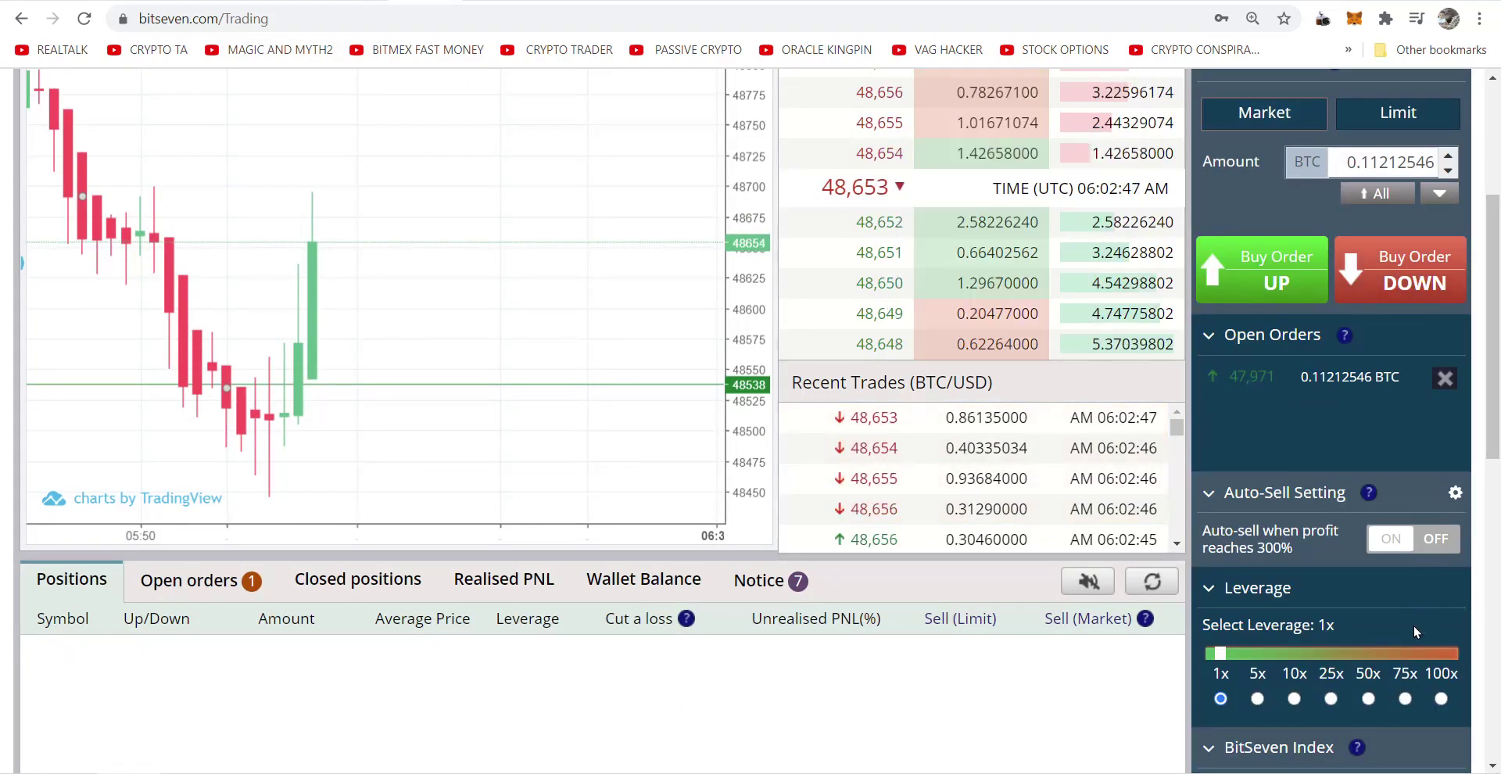
click(1369, 702)
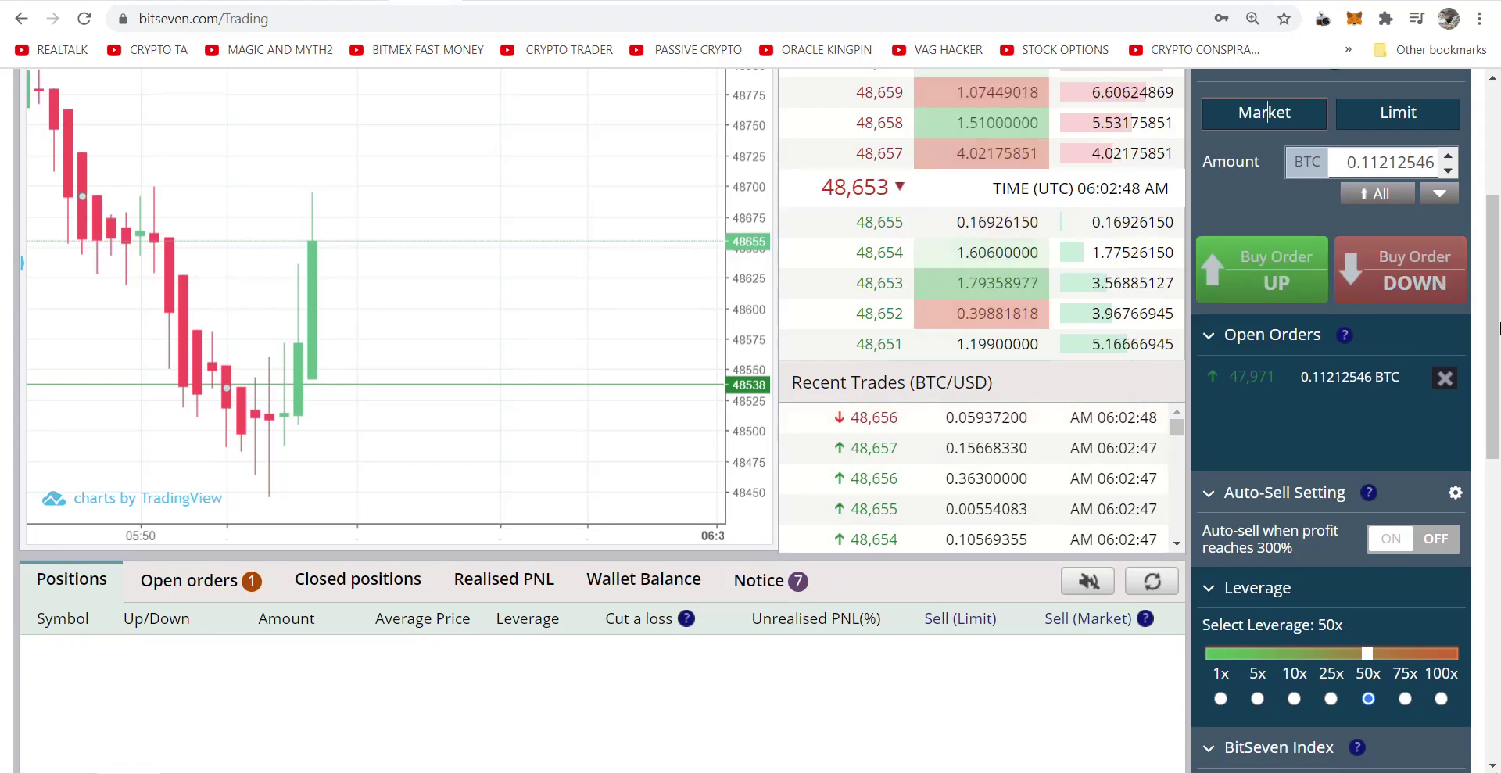
click(1445, 378)
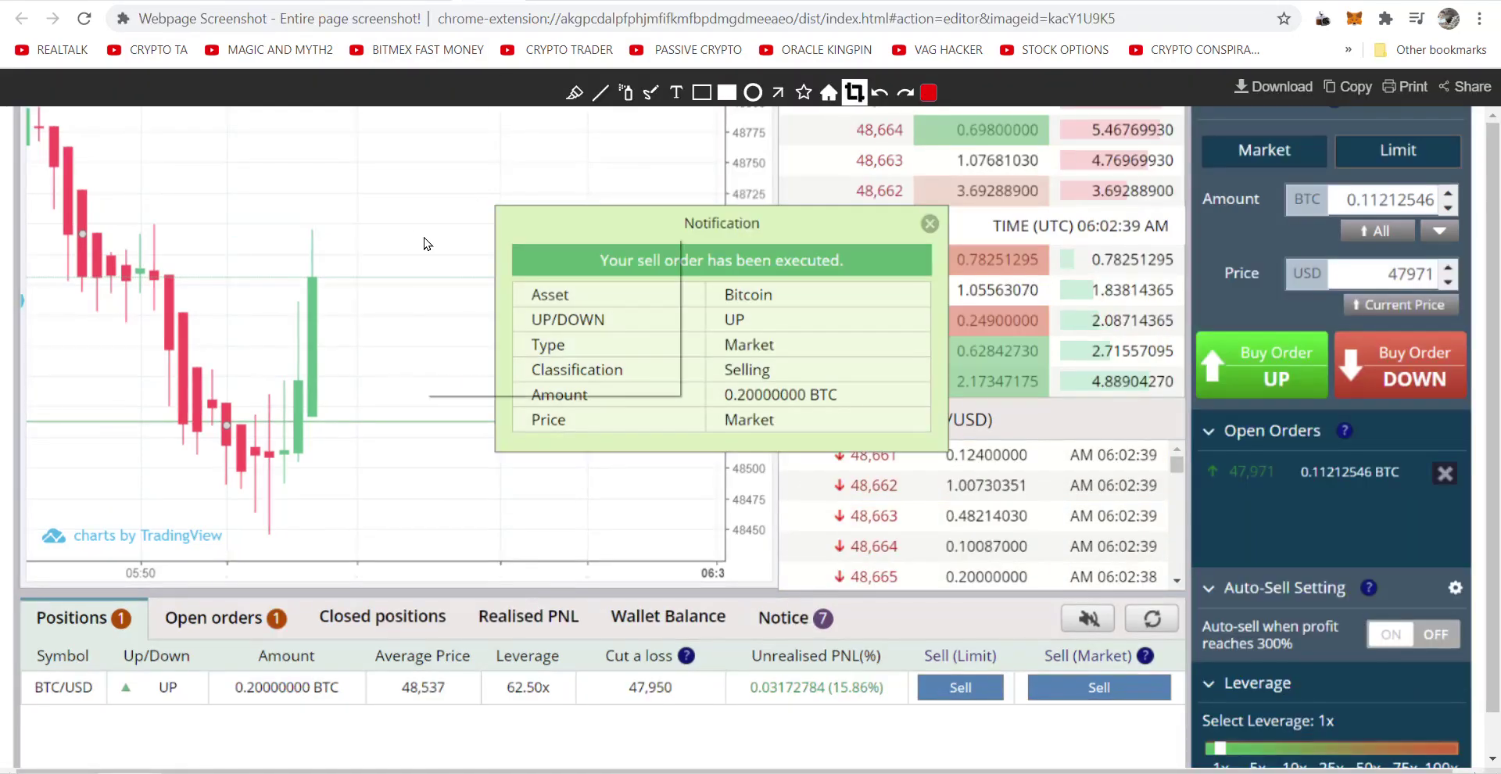
Begin saving the executed-sell screenshot, entering a '16%' file name and copying it
right_click(424, 244)
click(516, 270)
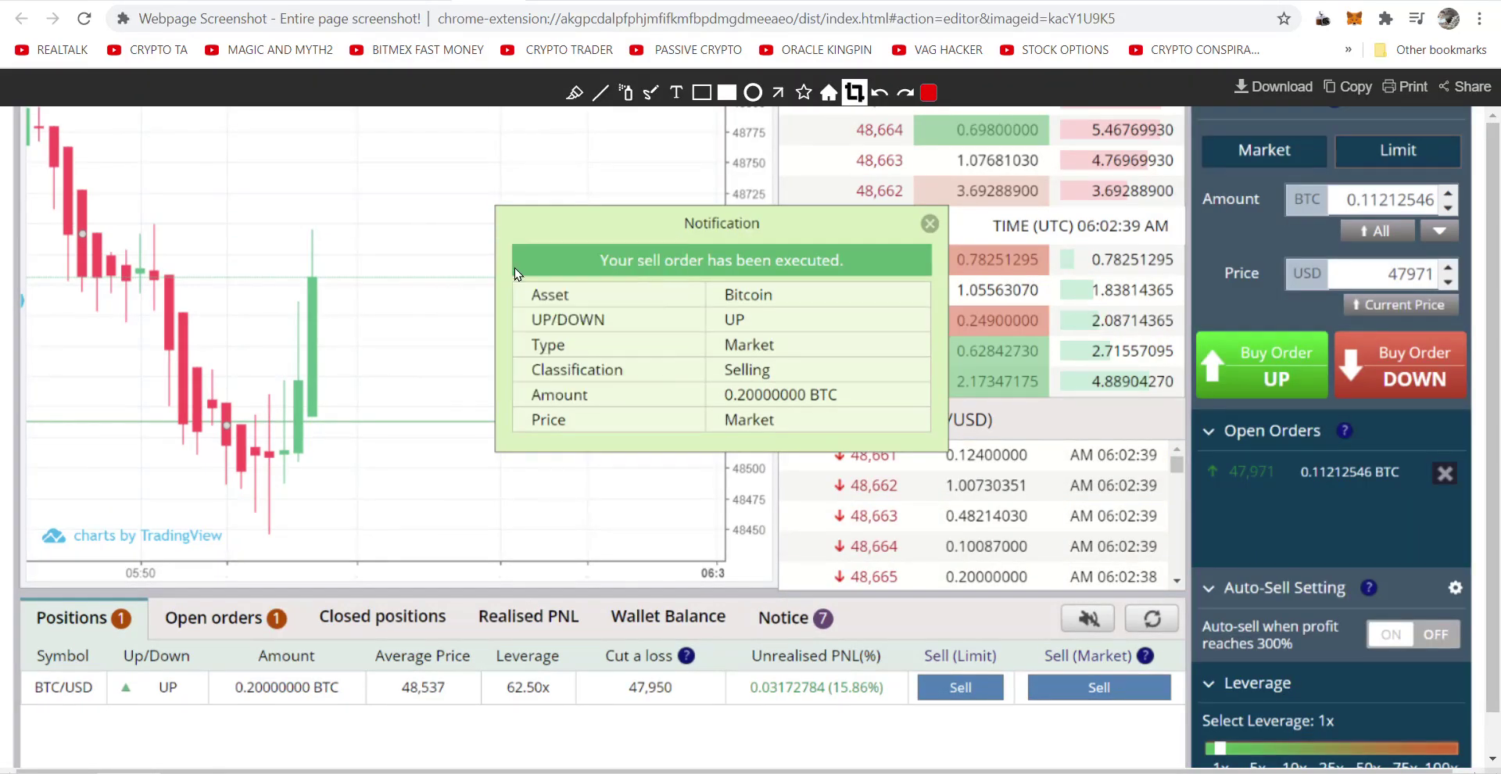
text(16% on)
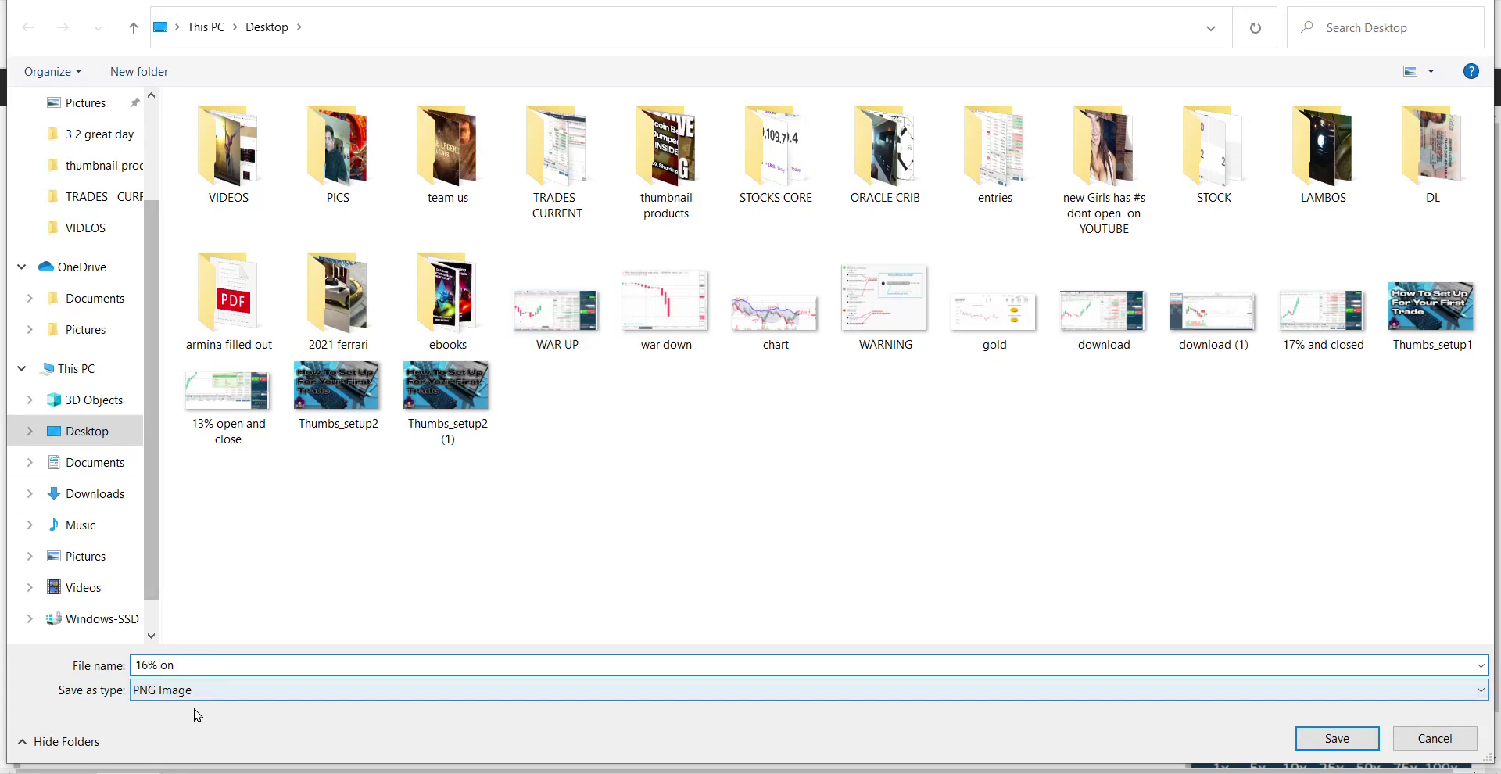
key(ctrl+a)
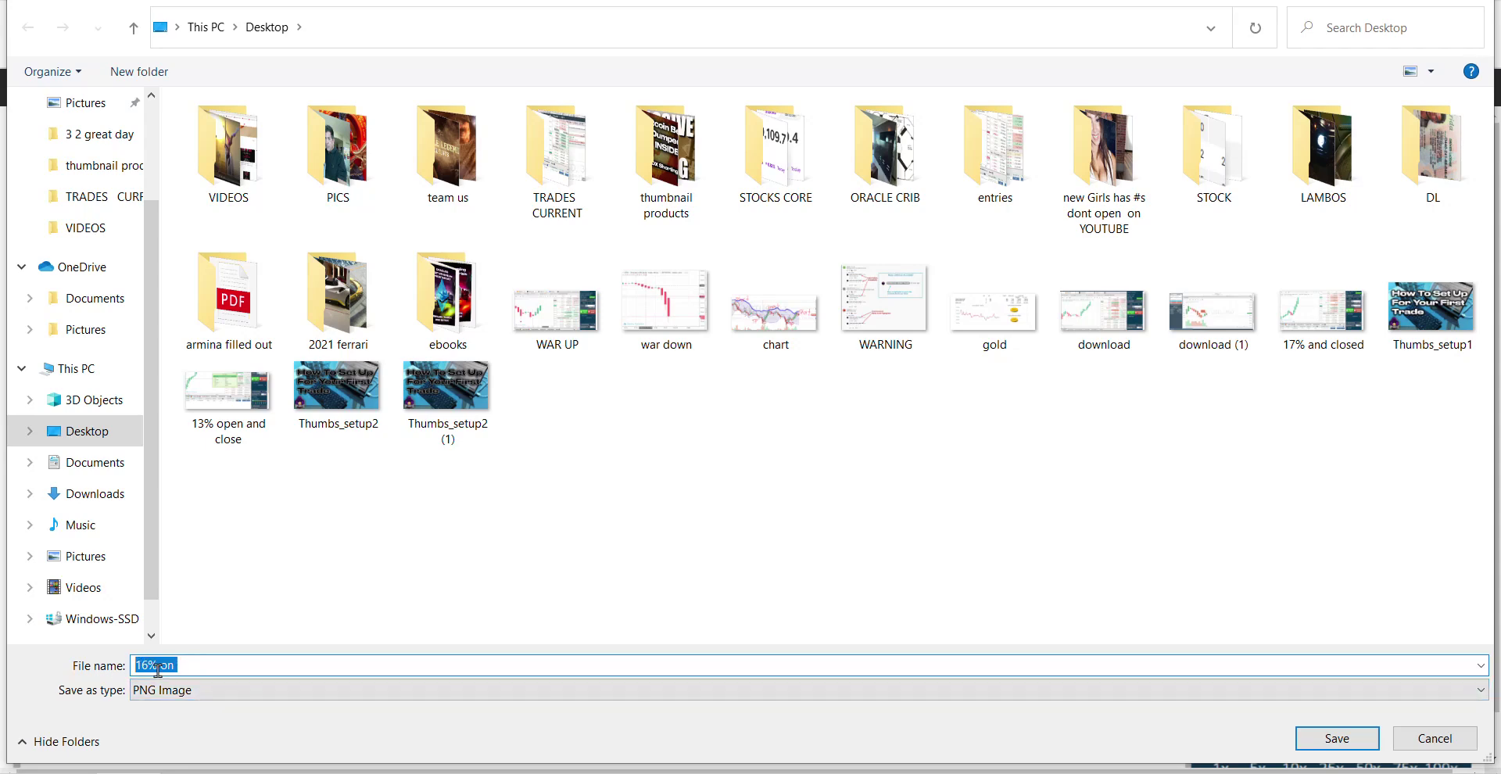
right_click(157, 669)
click(107, 493)
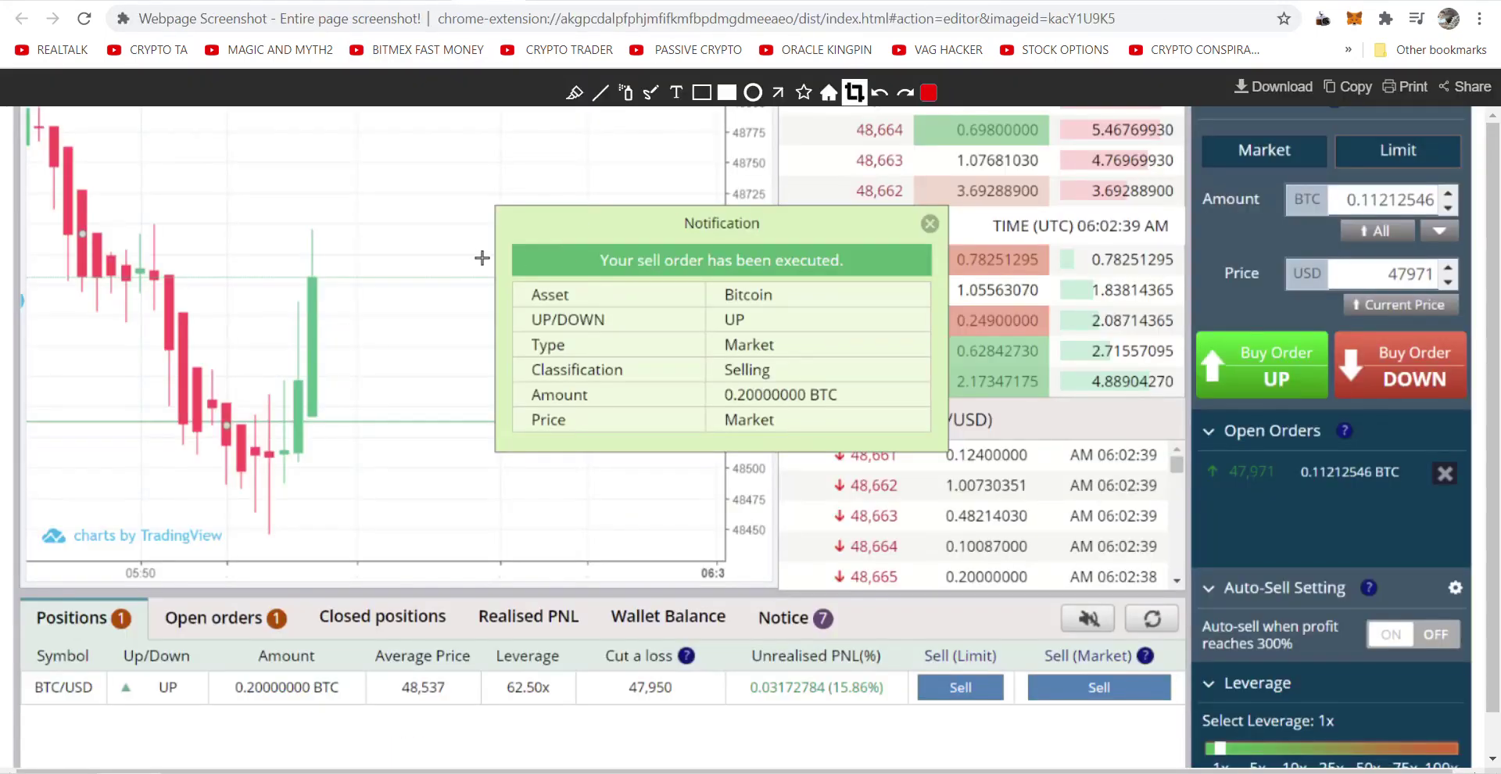
Save the screenshot to the Desktop as the PNG '16% on $9706 and closed', copying the name
right_click(482, 258)
click(575, 299)
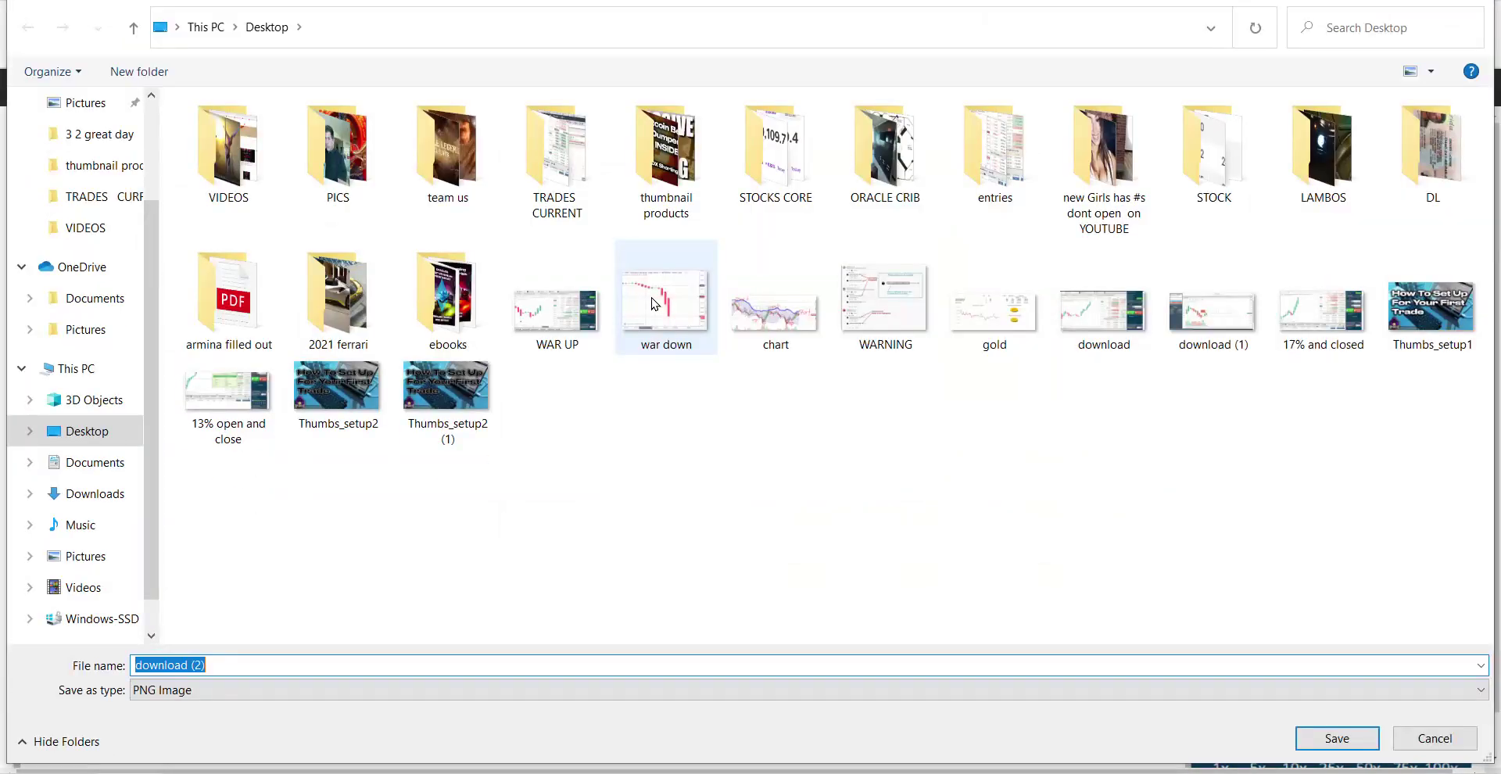
text(16% on $9706)
text(and)
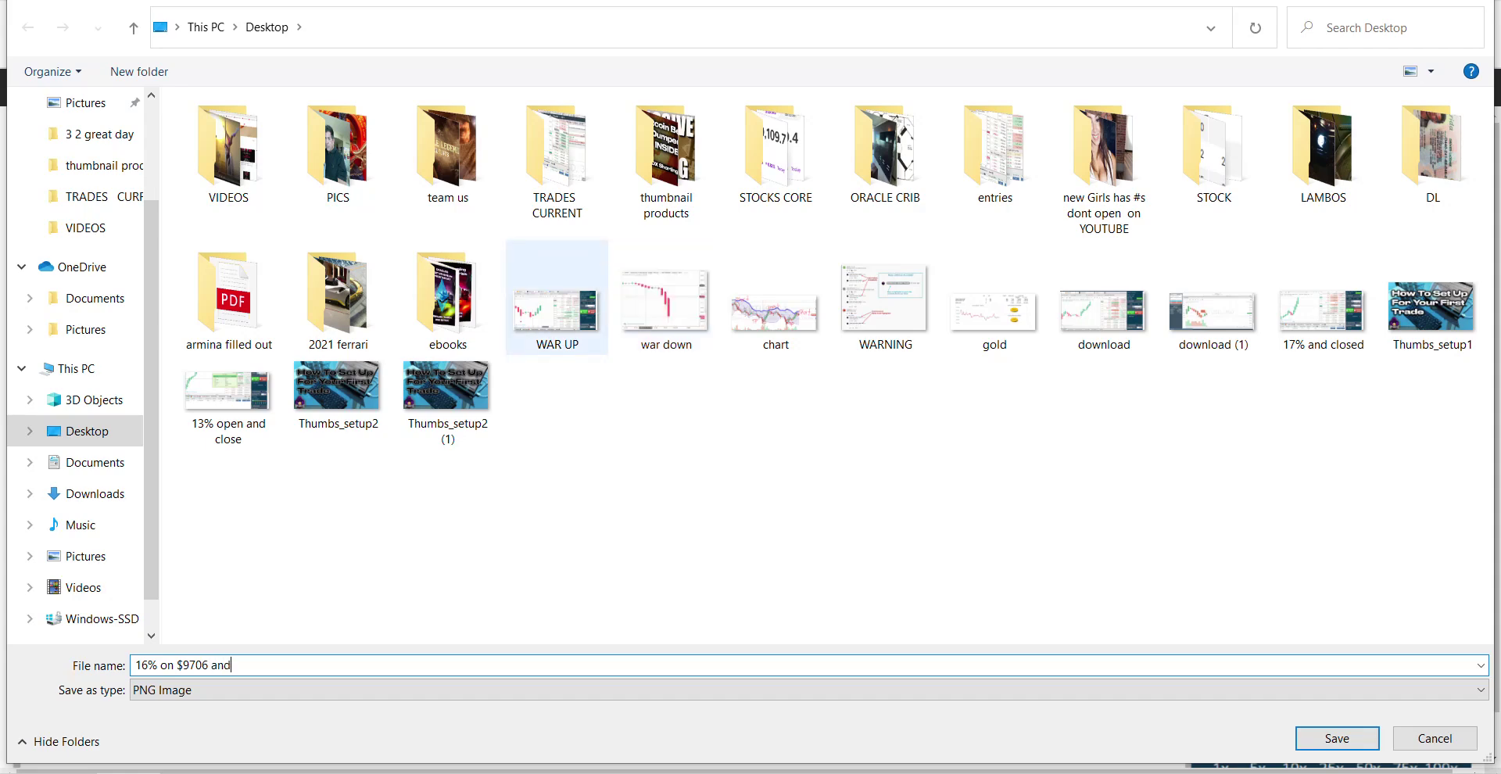
text(d)
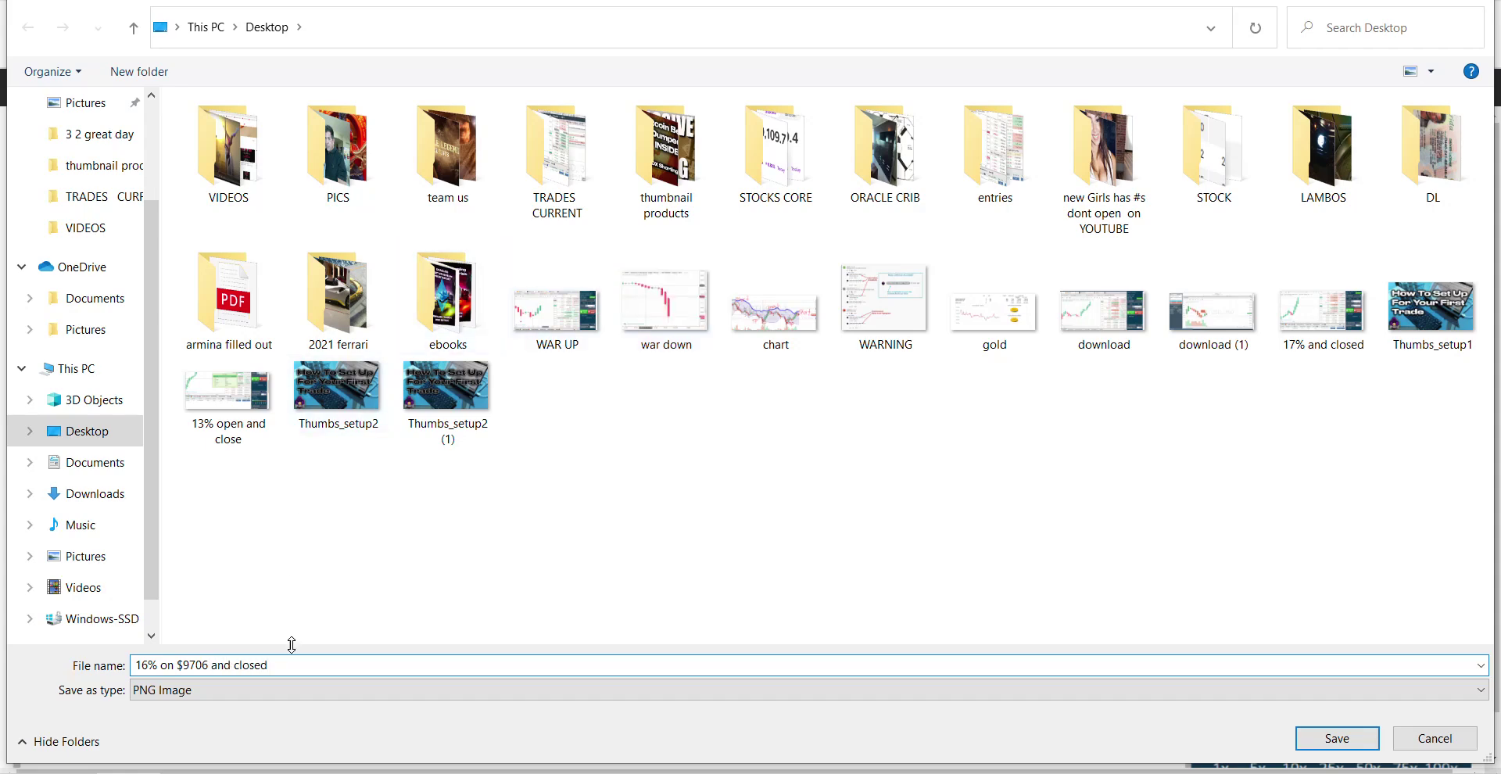
key(ctrl+a)
right_click(241, 665)
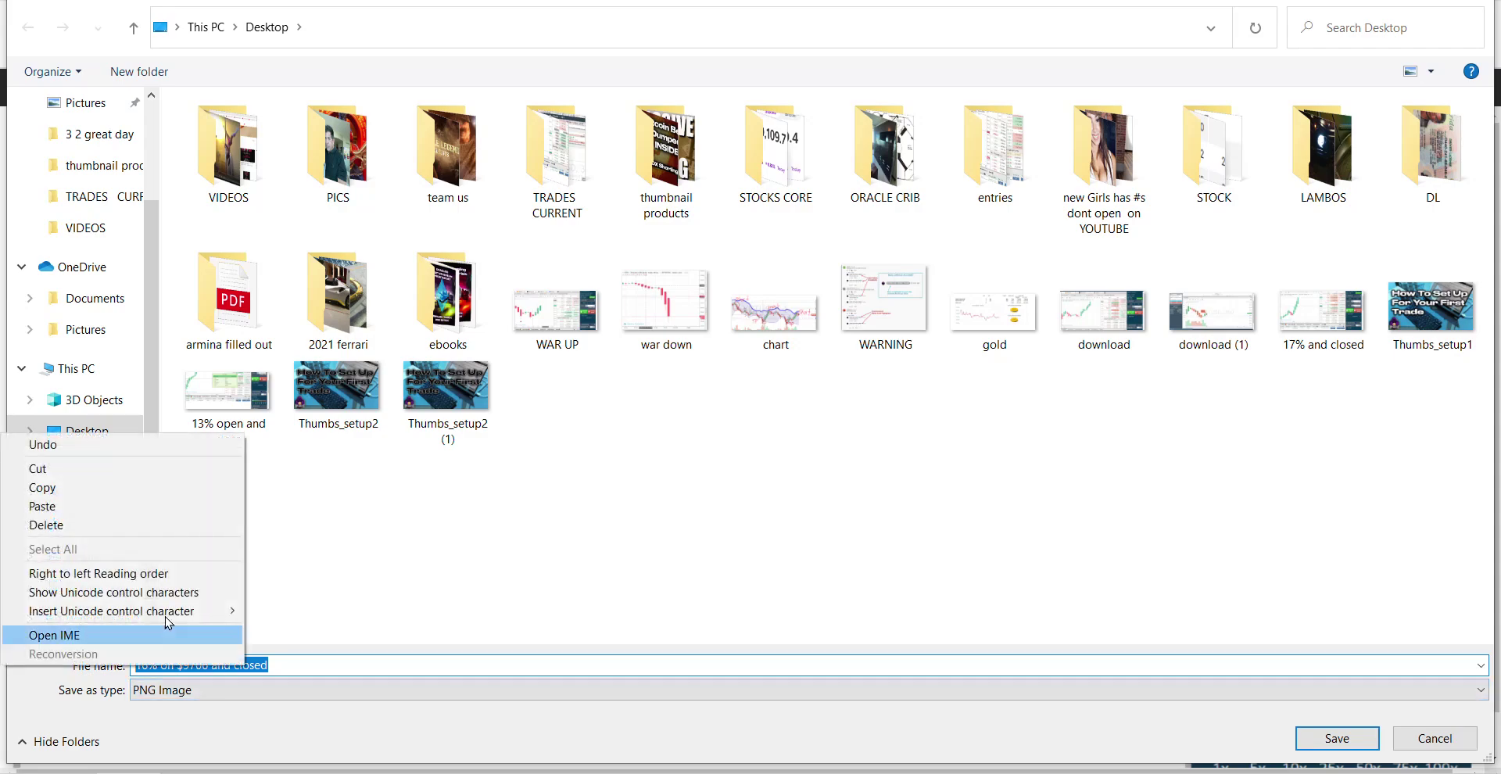
click(107, 491)
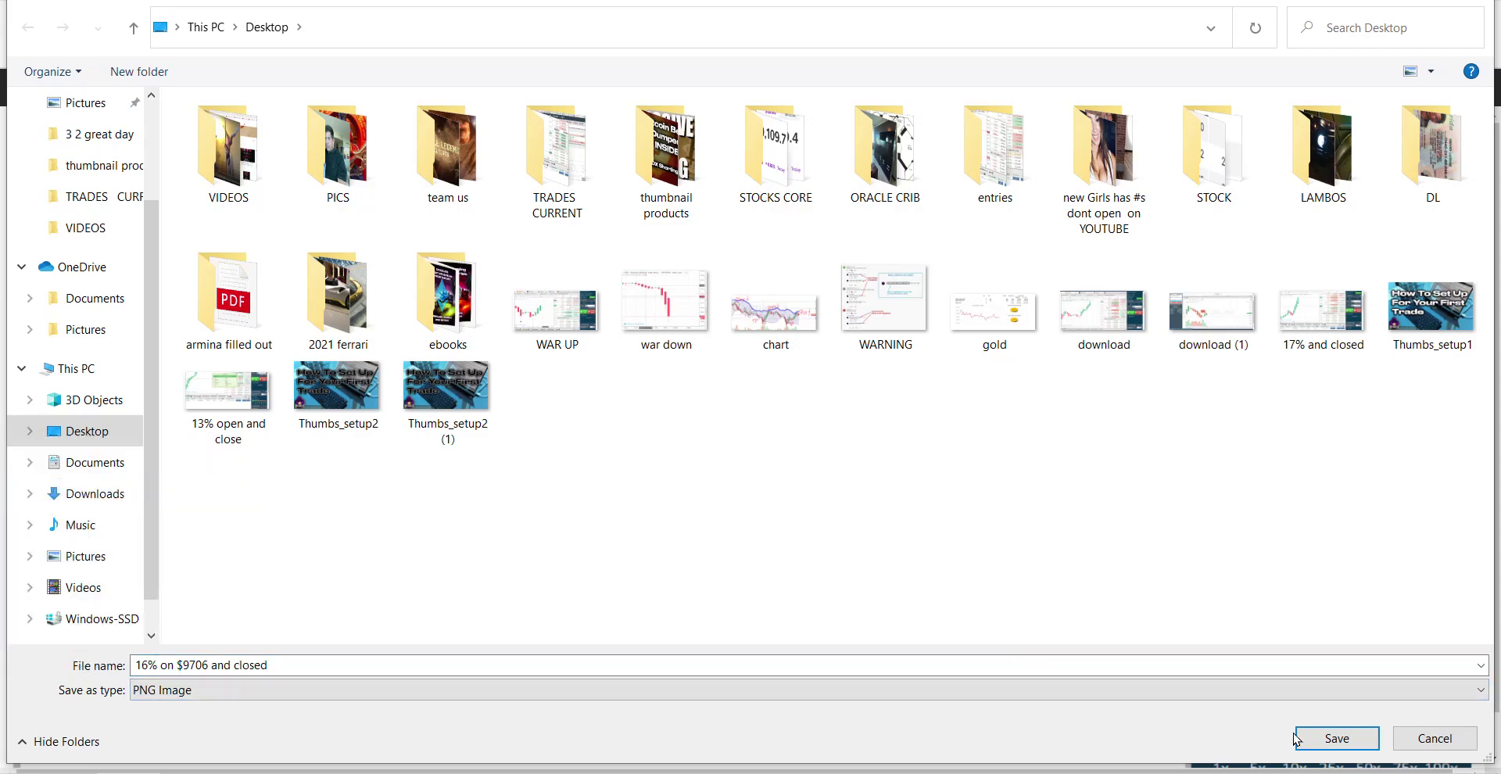
click(1317, 737)
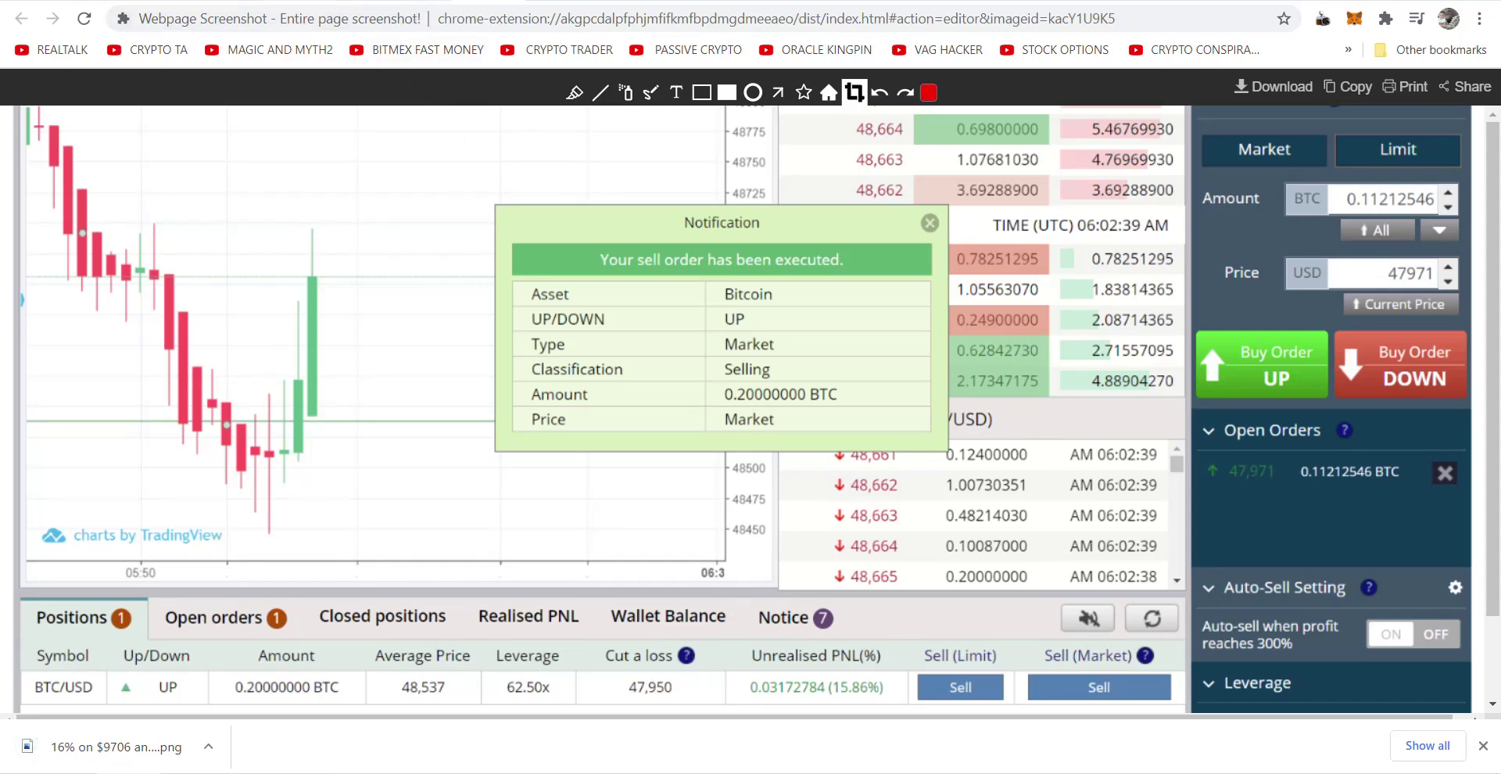
Post the '16% on $9706 and closed' image with its caption in daily-trade-updates, then go back to BitSeven
key(ctrl+Tab)
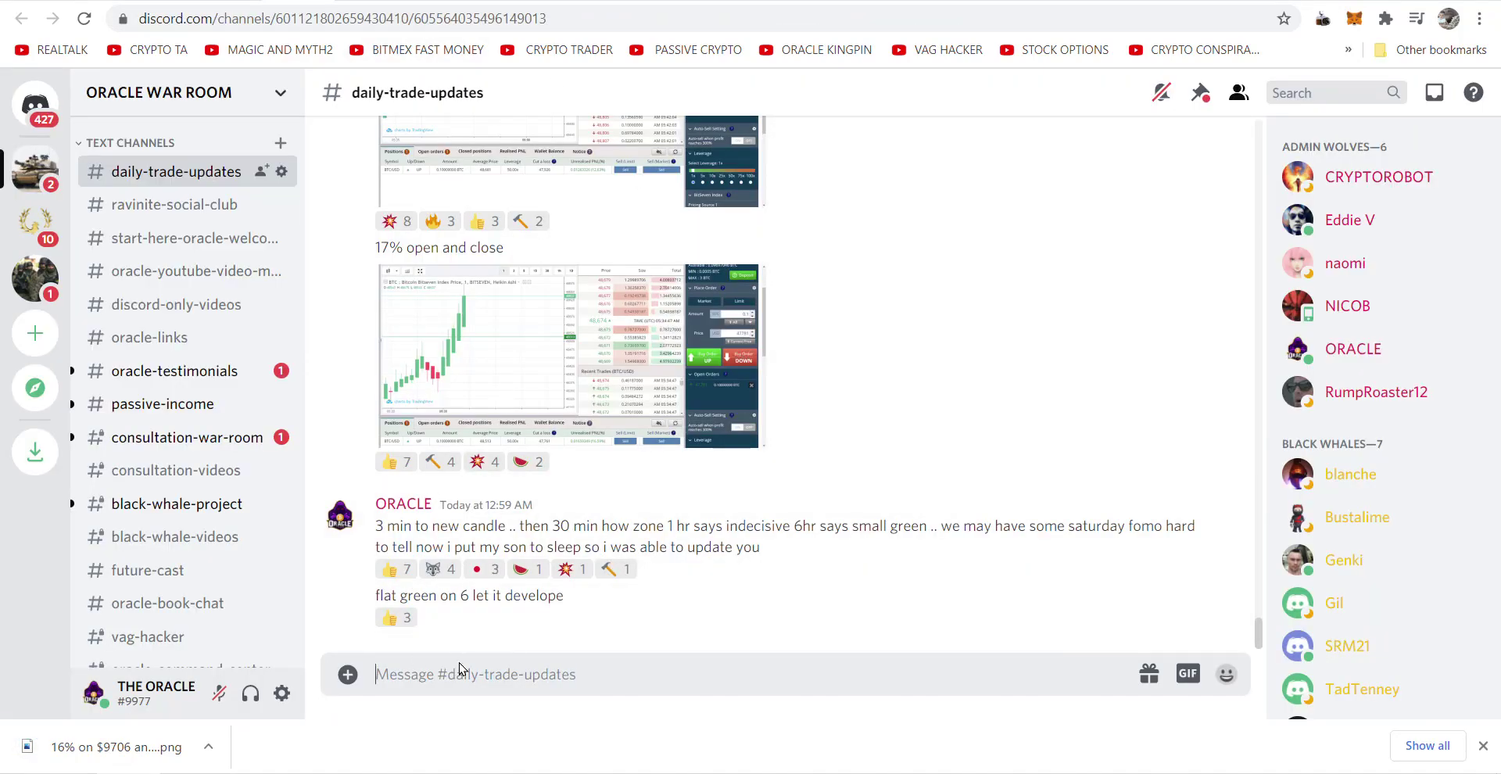
right_click(460, 669)
click(534, 515)
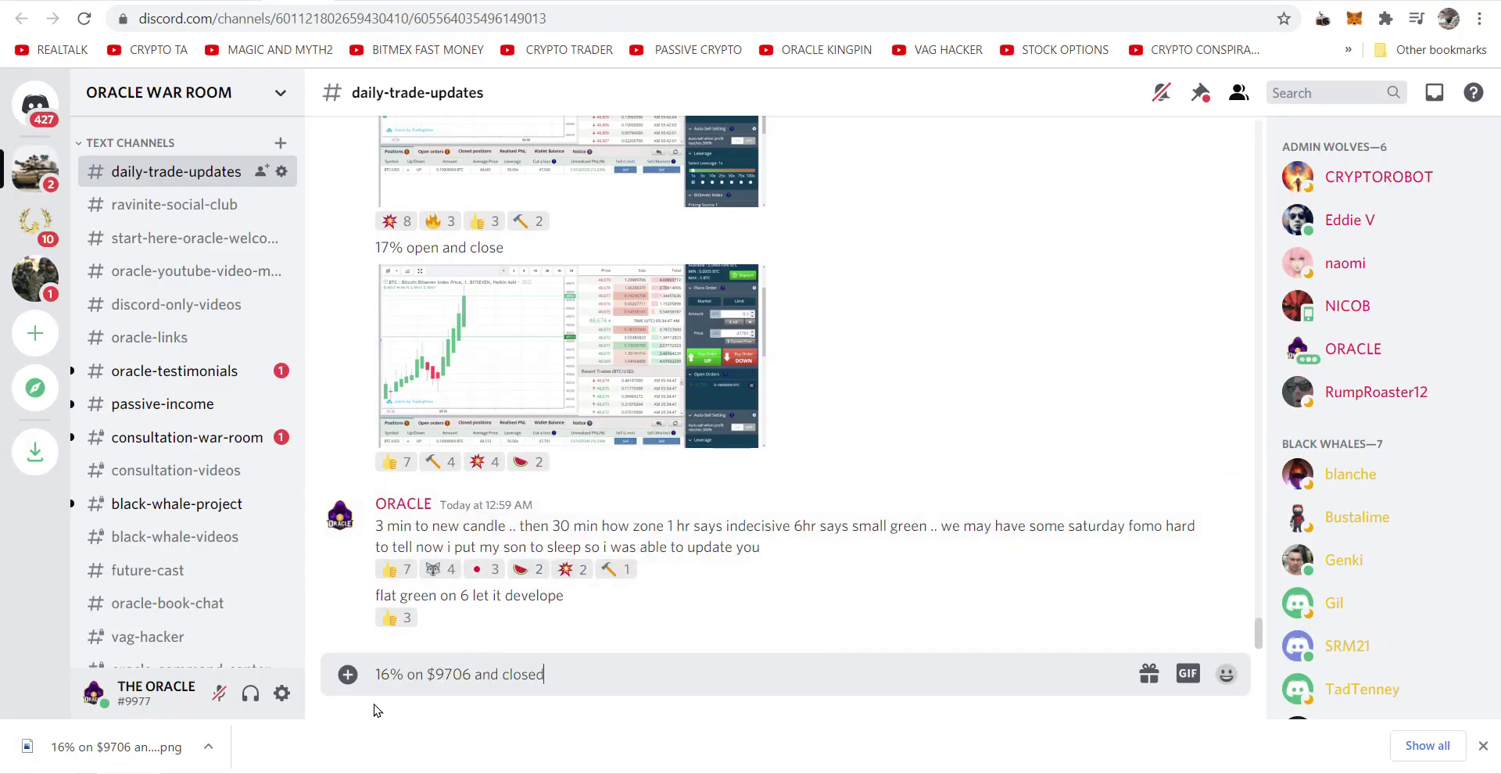
click(348, 674)
double_click(273, 640)
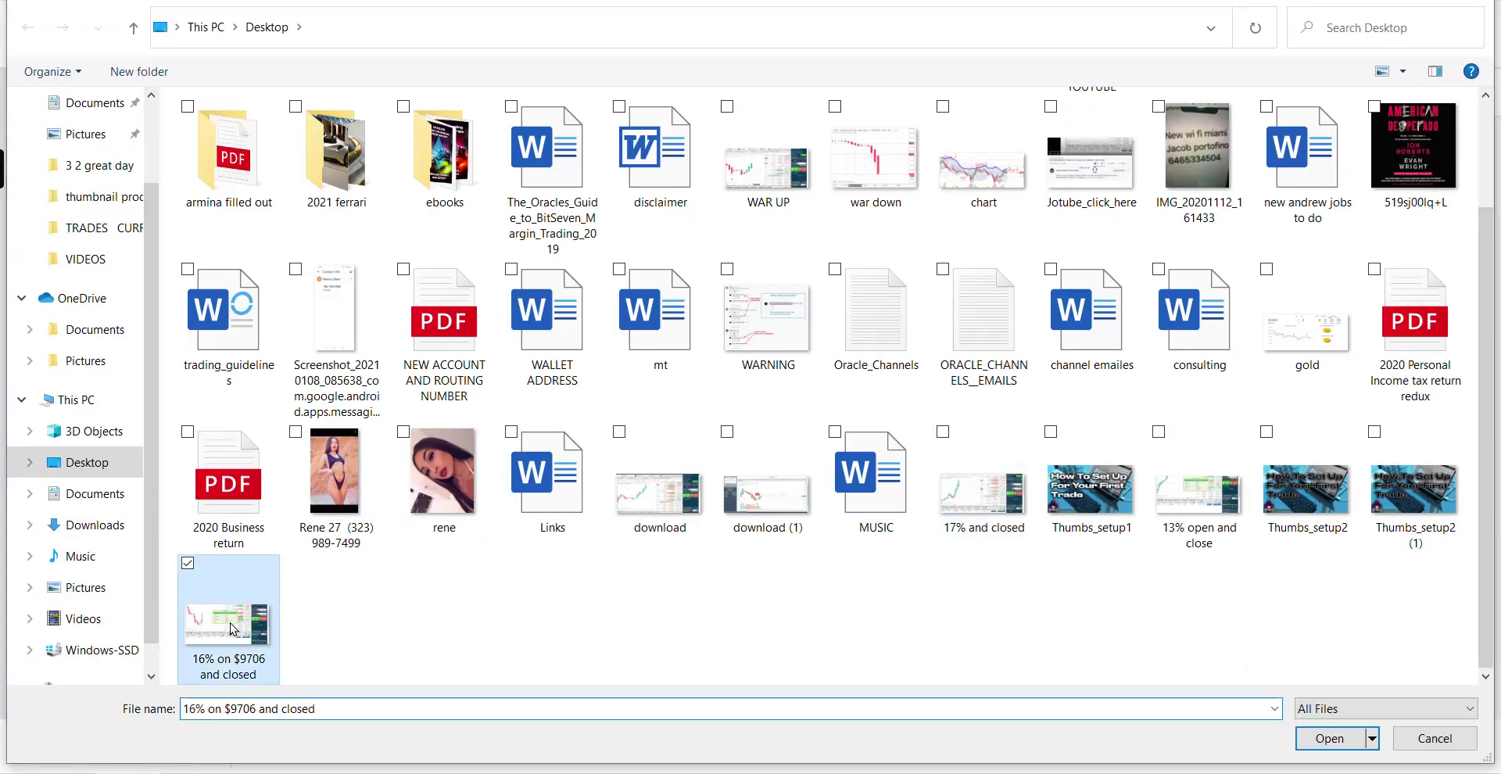
click(981, 522)
key(ctrl+Tab)
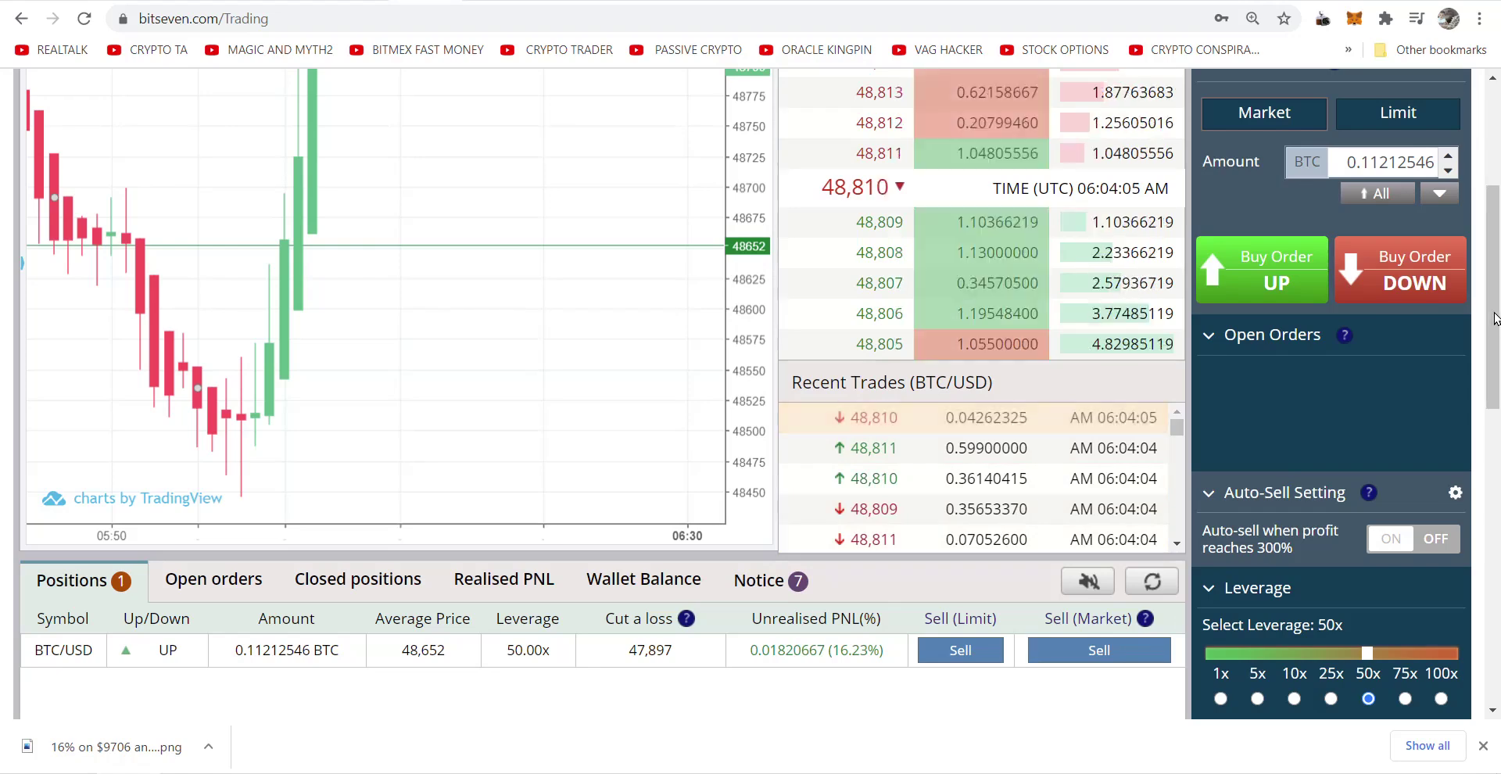
Dismiss the download bar and set the BitSeven page zoom to 100%
drag(1497, 313, 1499, 260)
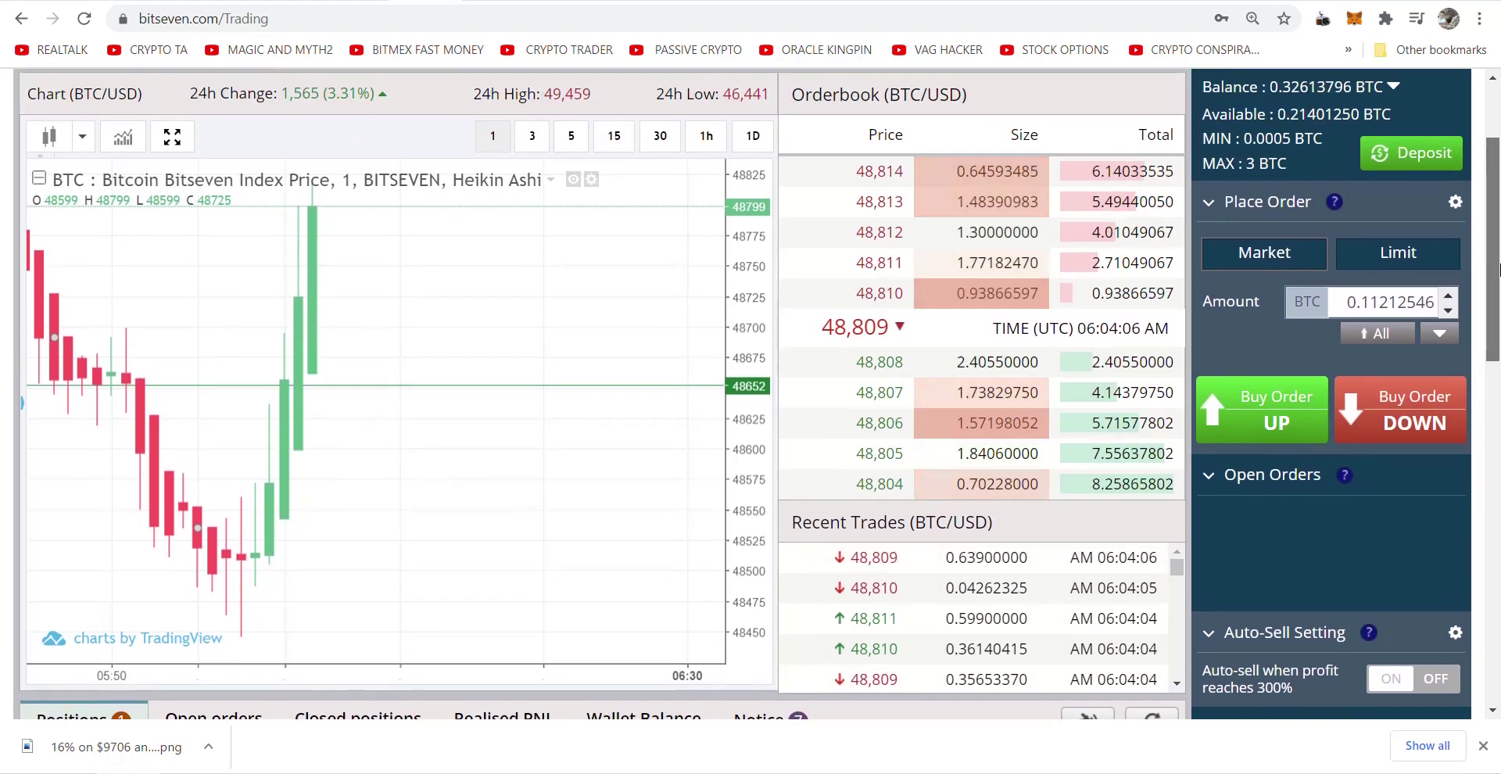
click(1483, 745)
scroll(1191, 622, down, 2)
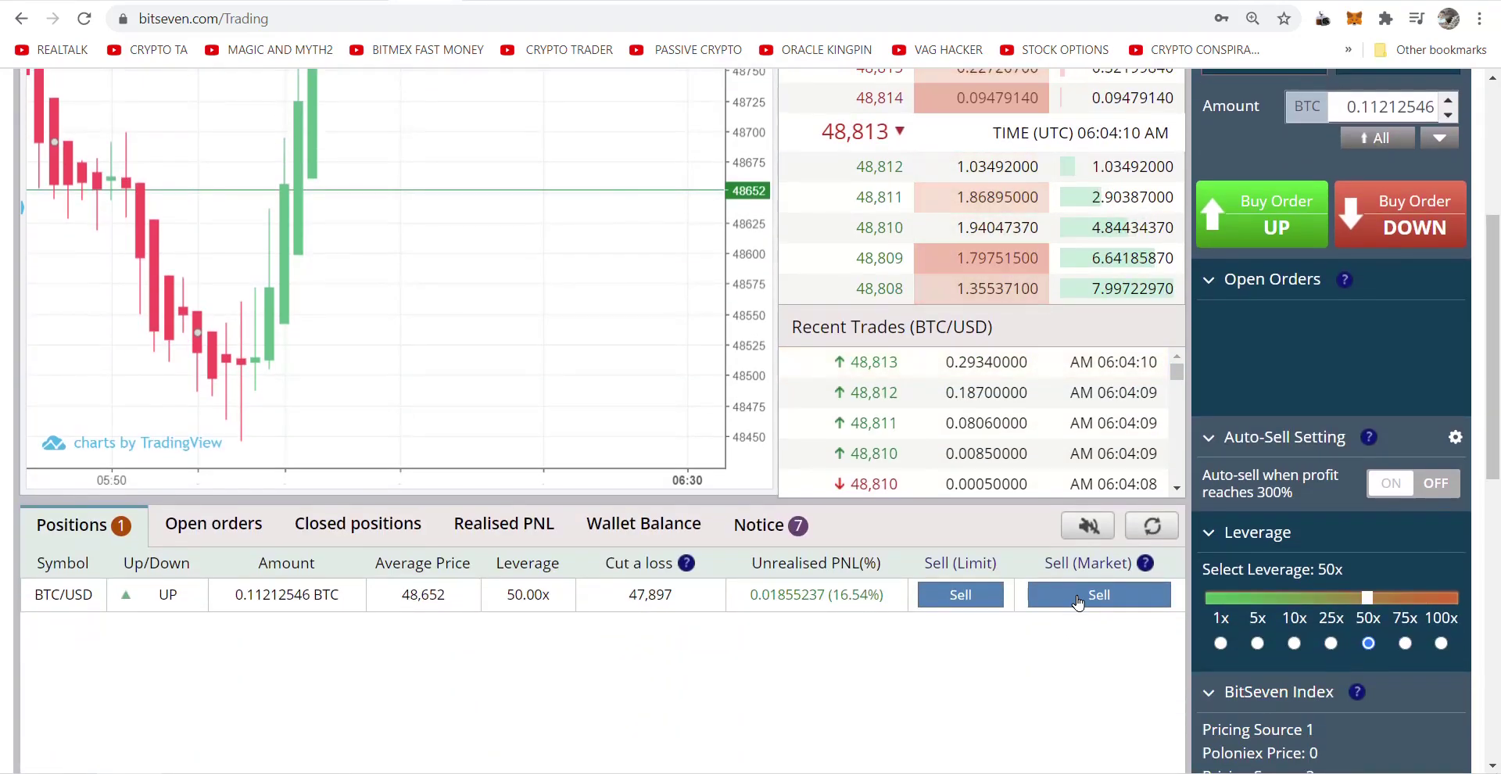
click(1480, 18)
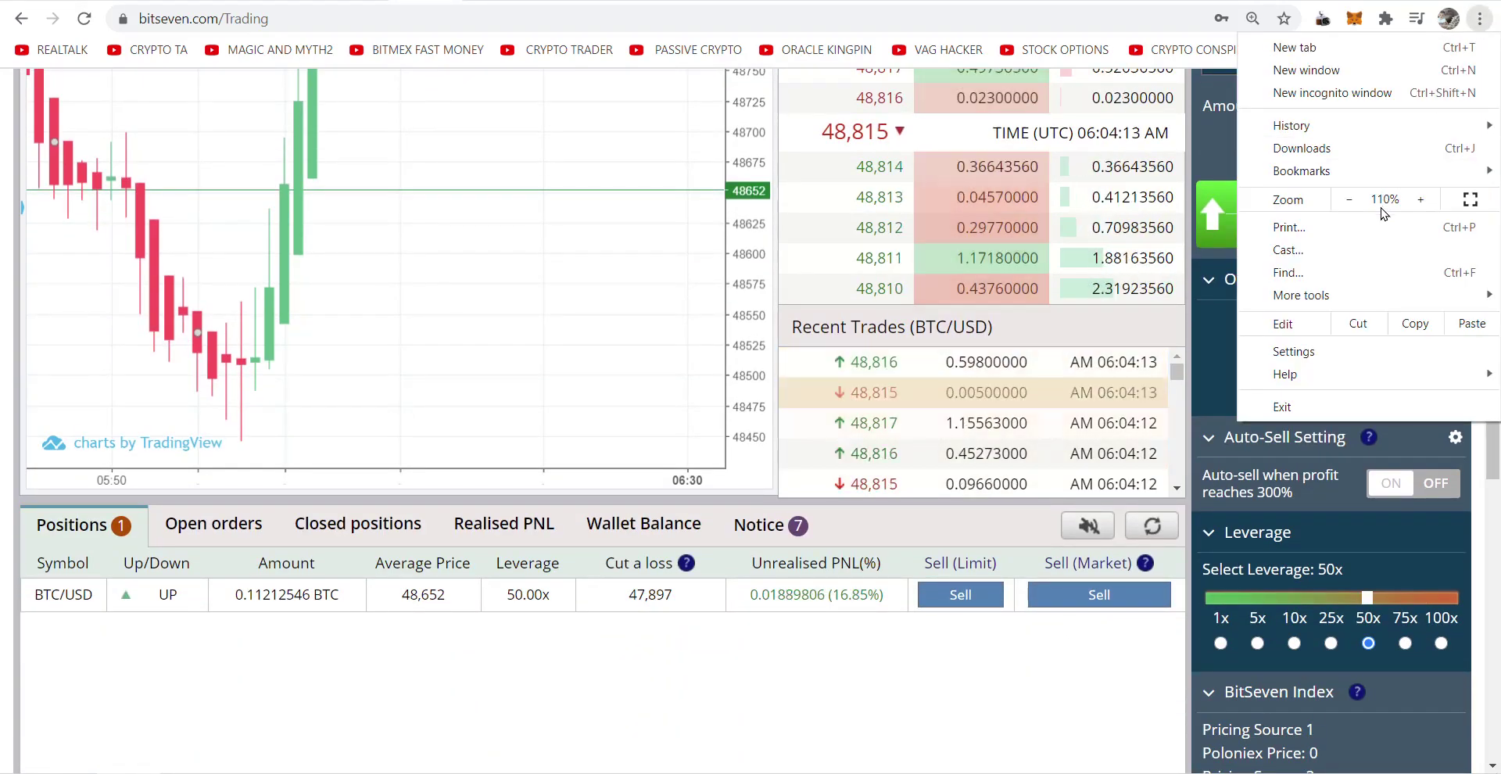
click(1307, 202)
click(1053, 648)
scroll(1053, 647, up, 3)
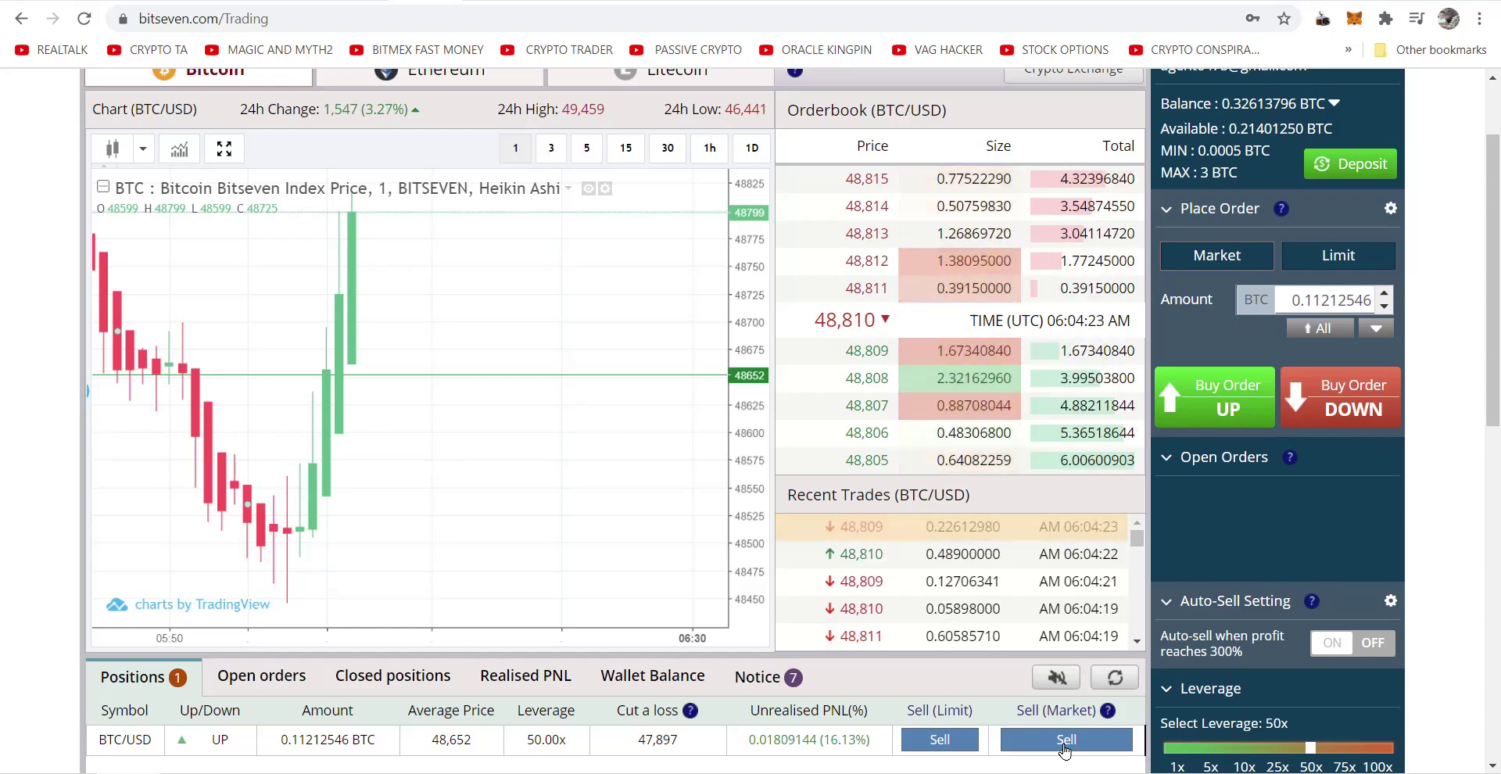
Sell the 0.11212546 BTC UP position at market, screenshot the execution notice, and open the Account page
click(1065, 751)
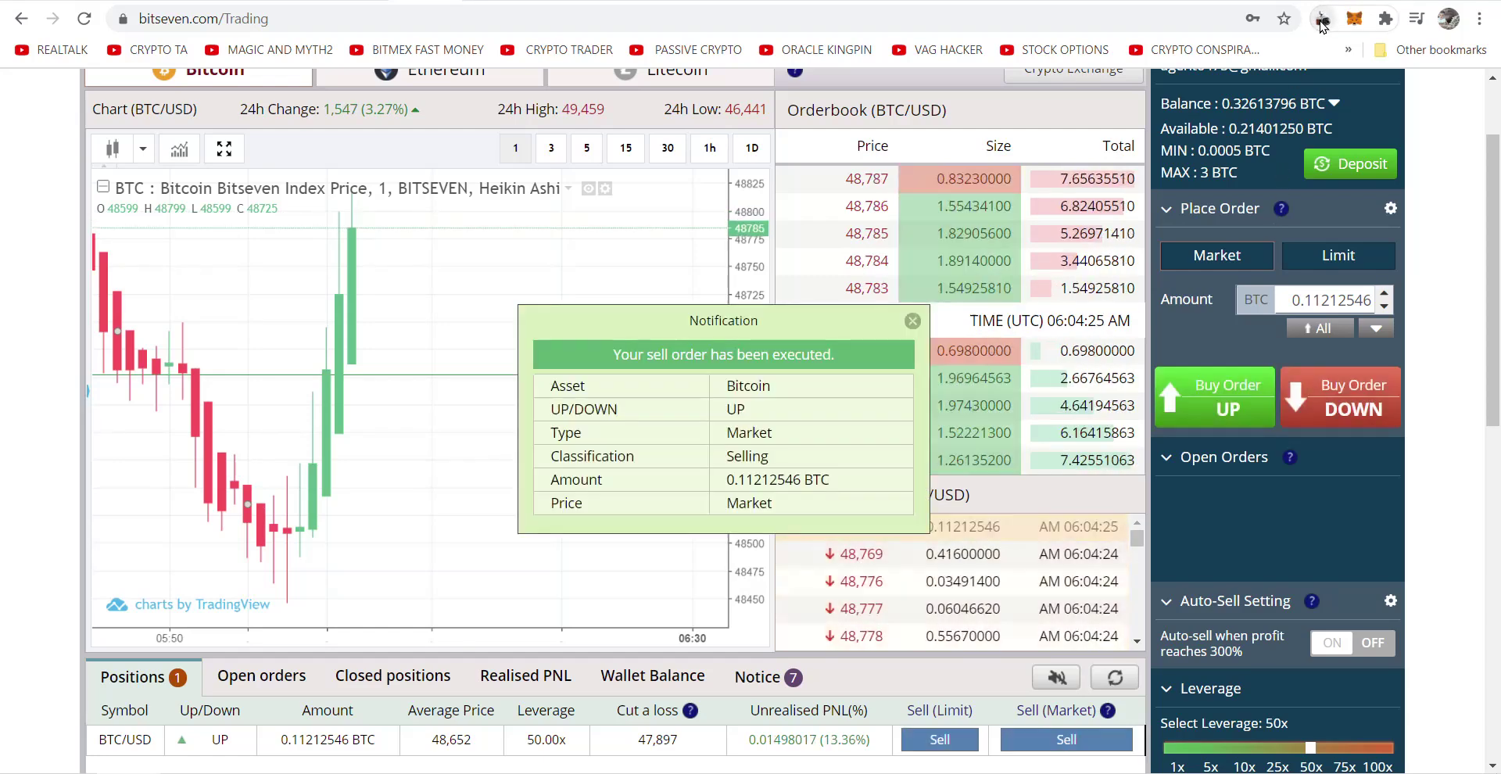
click(1323, 18)
click(1243, 166)
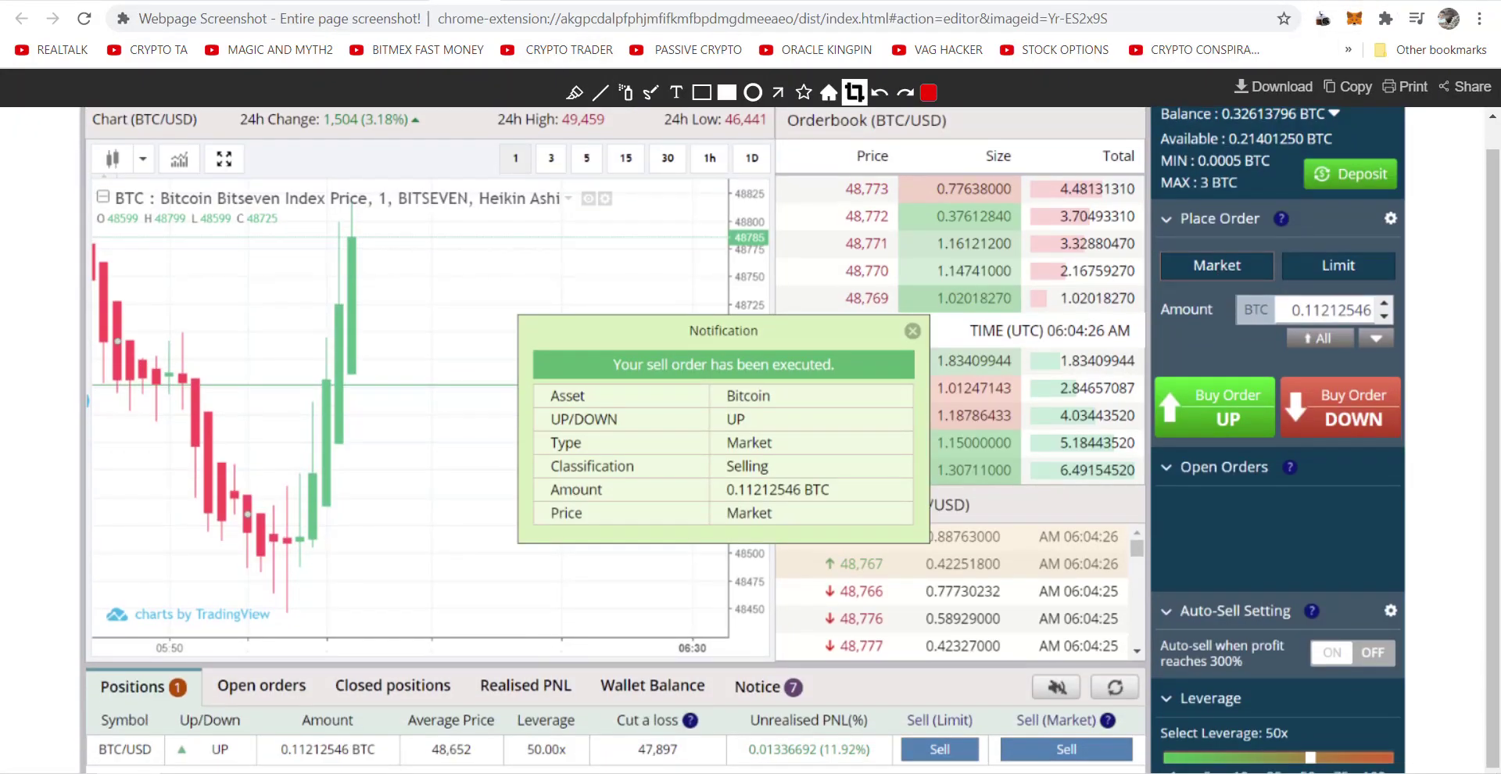
key(ctrl+w)
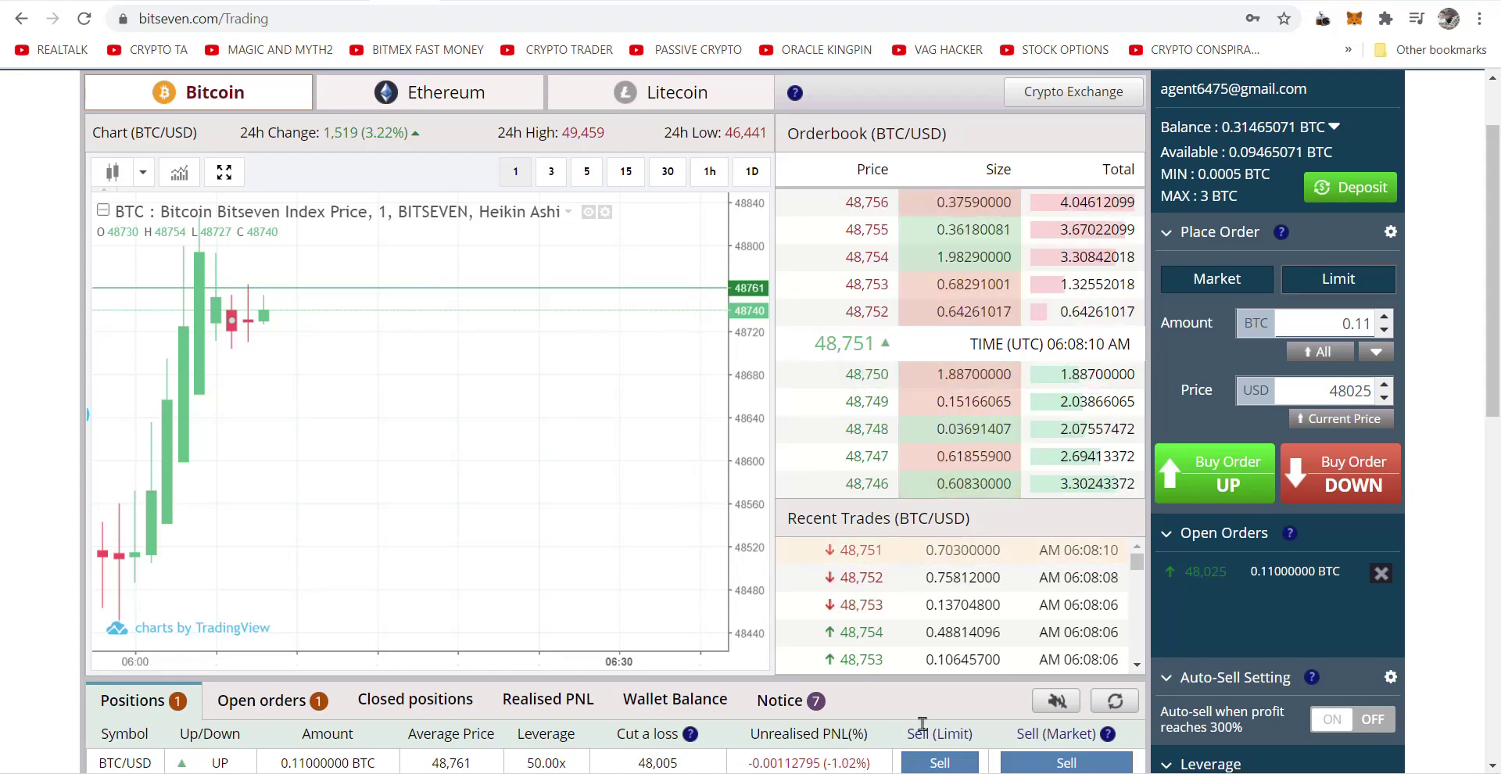
scroll(997, 539, up, 2)
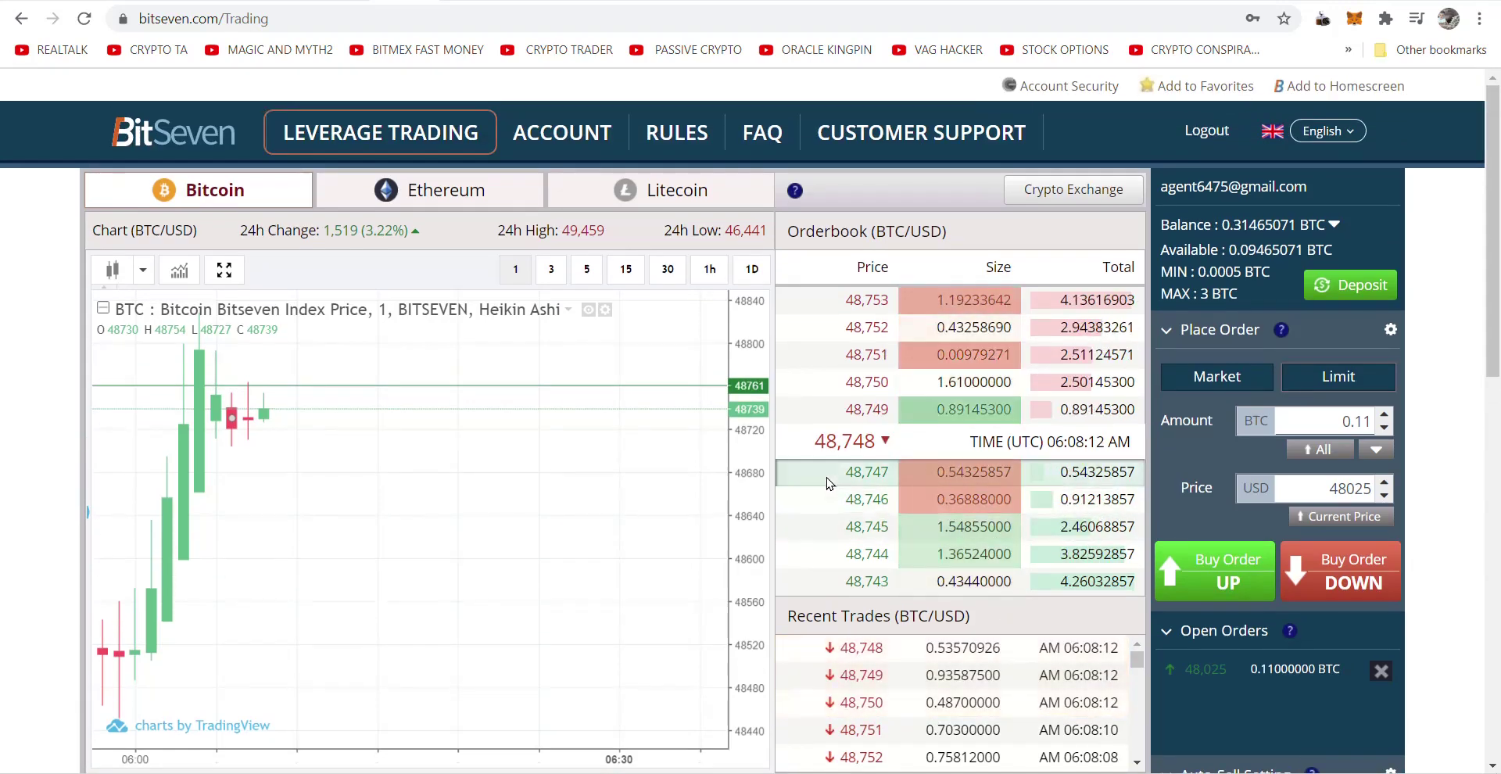
scroll(827, 477, down, 2)
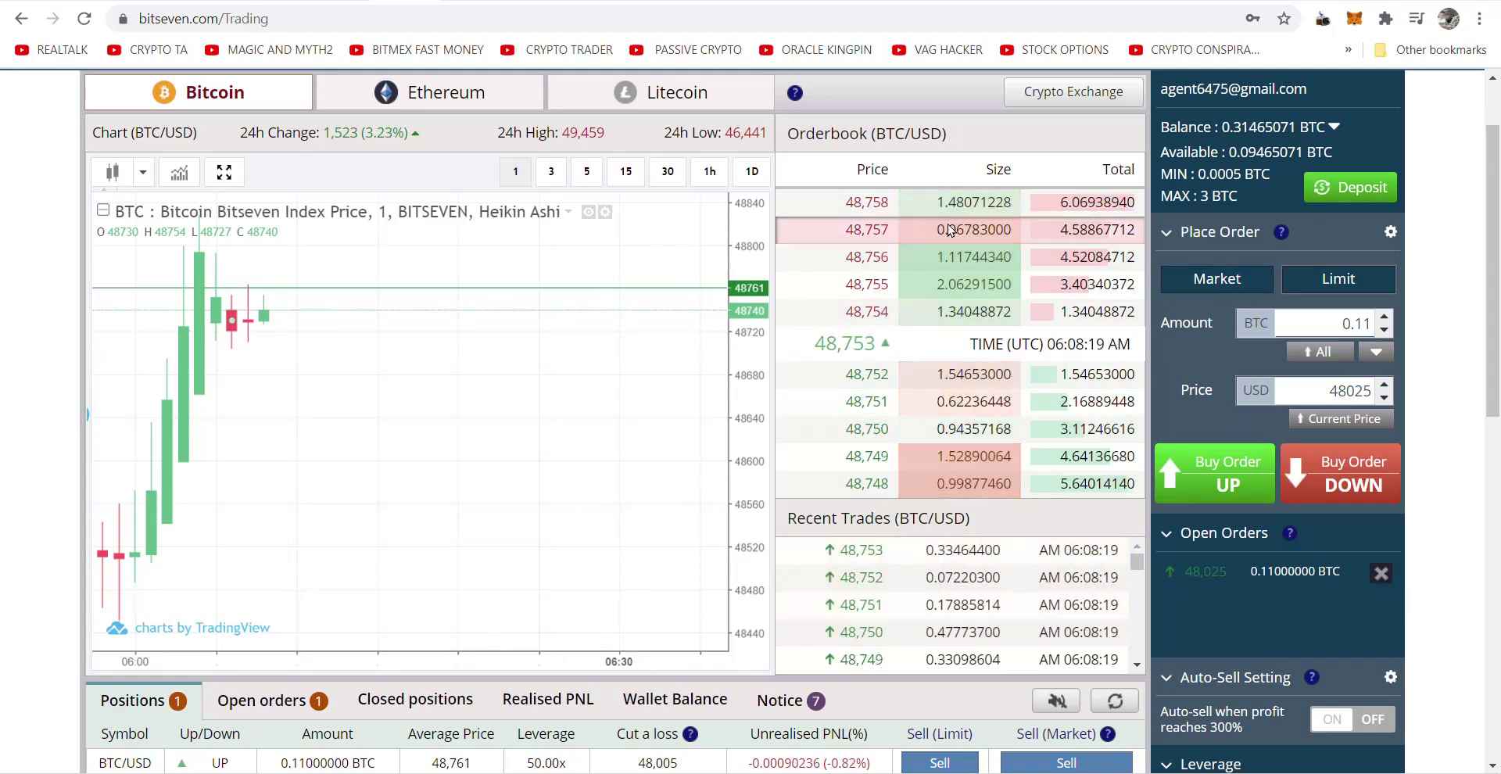
scroll(720, 351, up, 2)
click(540, 141)
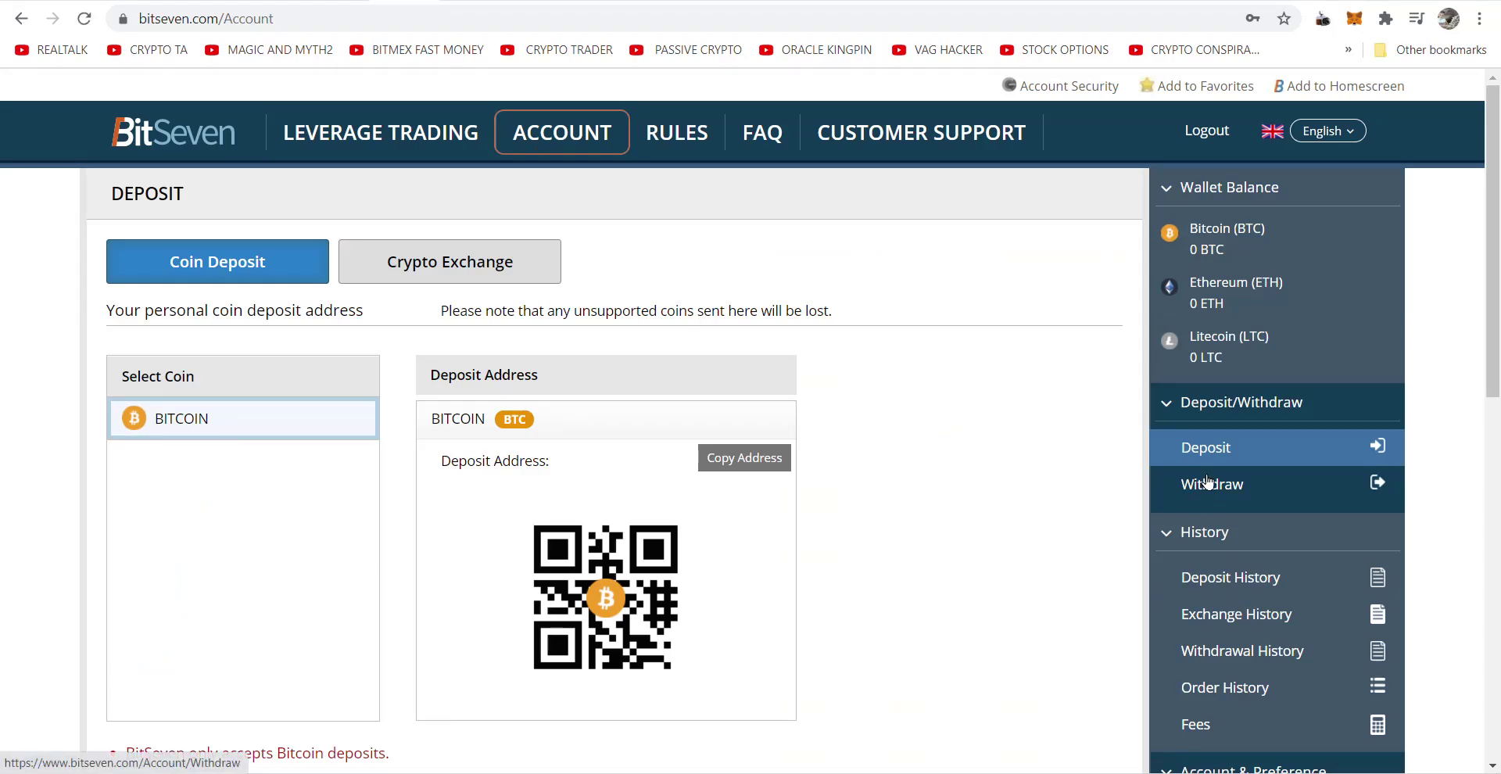
Open the Bitcoin Withdraw form showing the 0.22 BTC balance, then check the BTC-to-USD conversion
click(1196, 488)
key(ctrl+Tab)
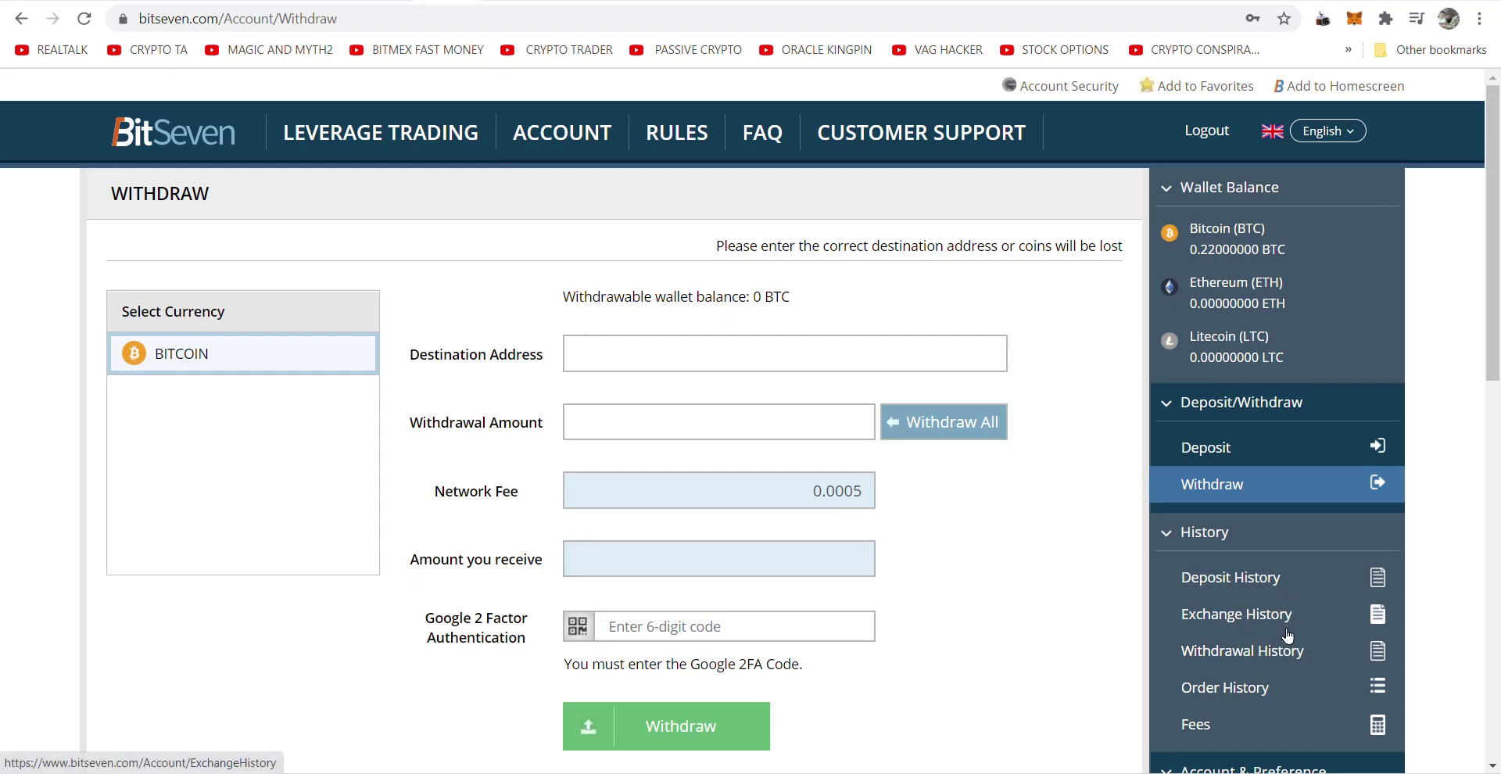
Open Withdrawal History and confirm the pending 0.09465071 BTC withdrawal request
click(1285, 655)
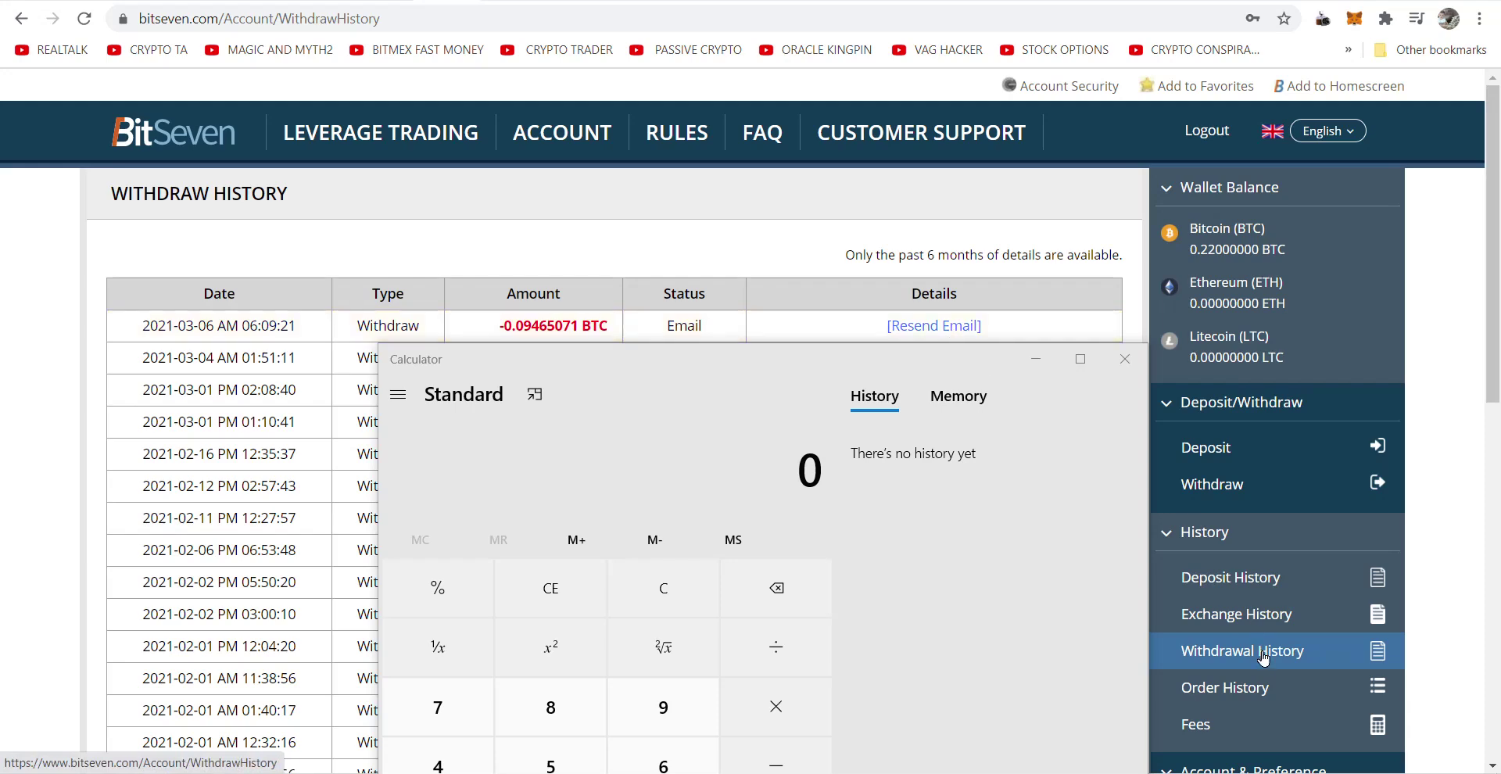
click(219, 2)
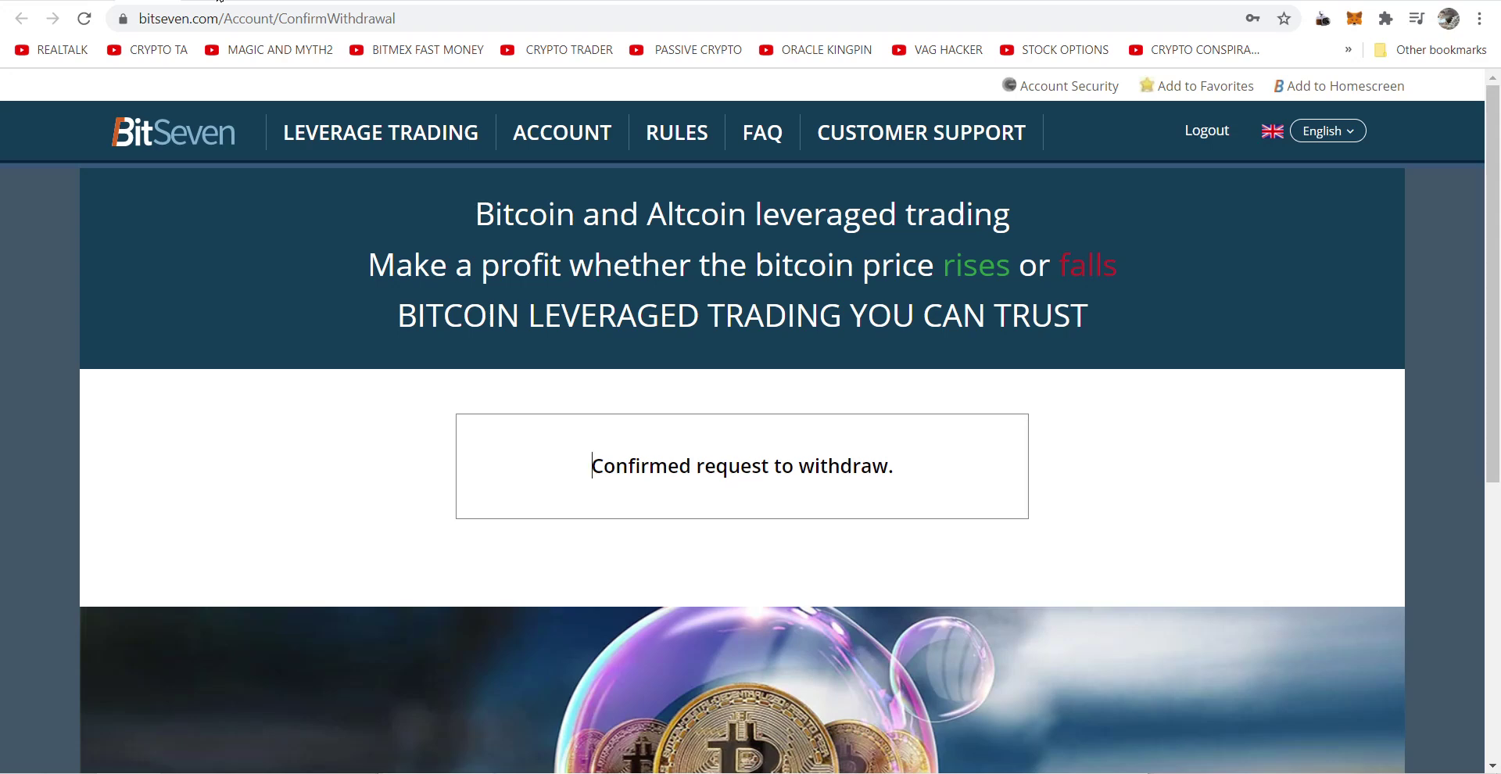
Switch to the Oracle War Room Discord and read the start-here-oracle-welcome-and-pro-tips posts
click(219, 0)
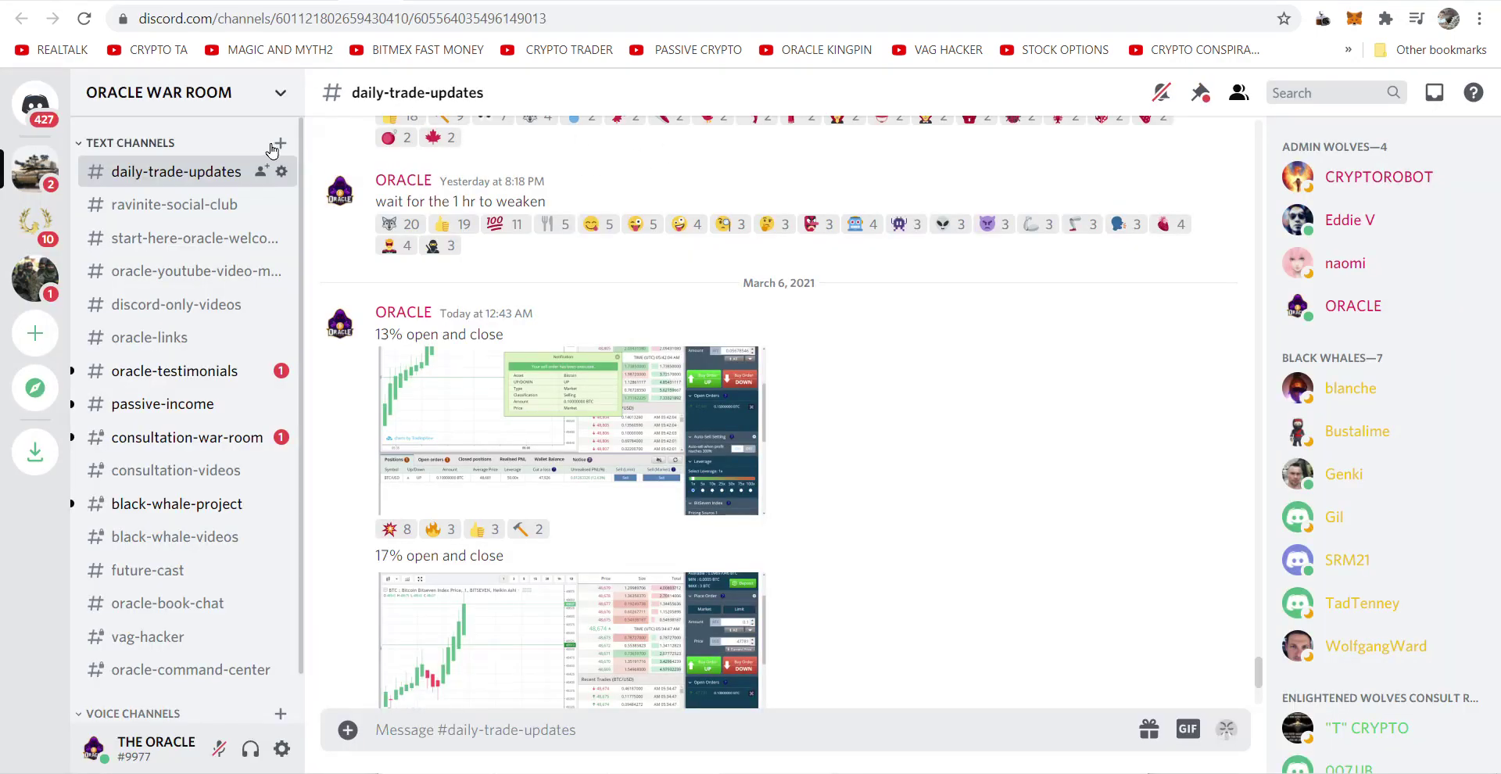
scroll(373, 480, up, 5)
scroll(374, 480, up, 10)
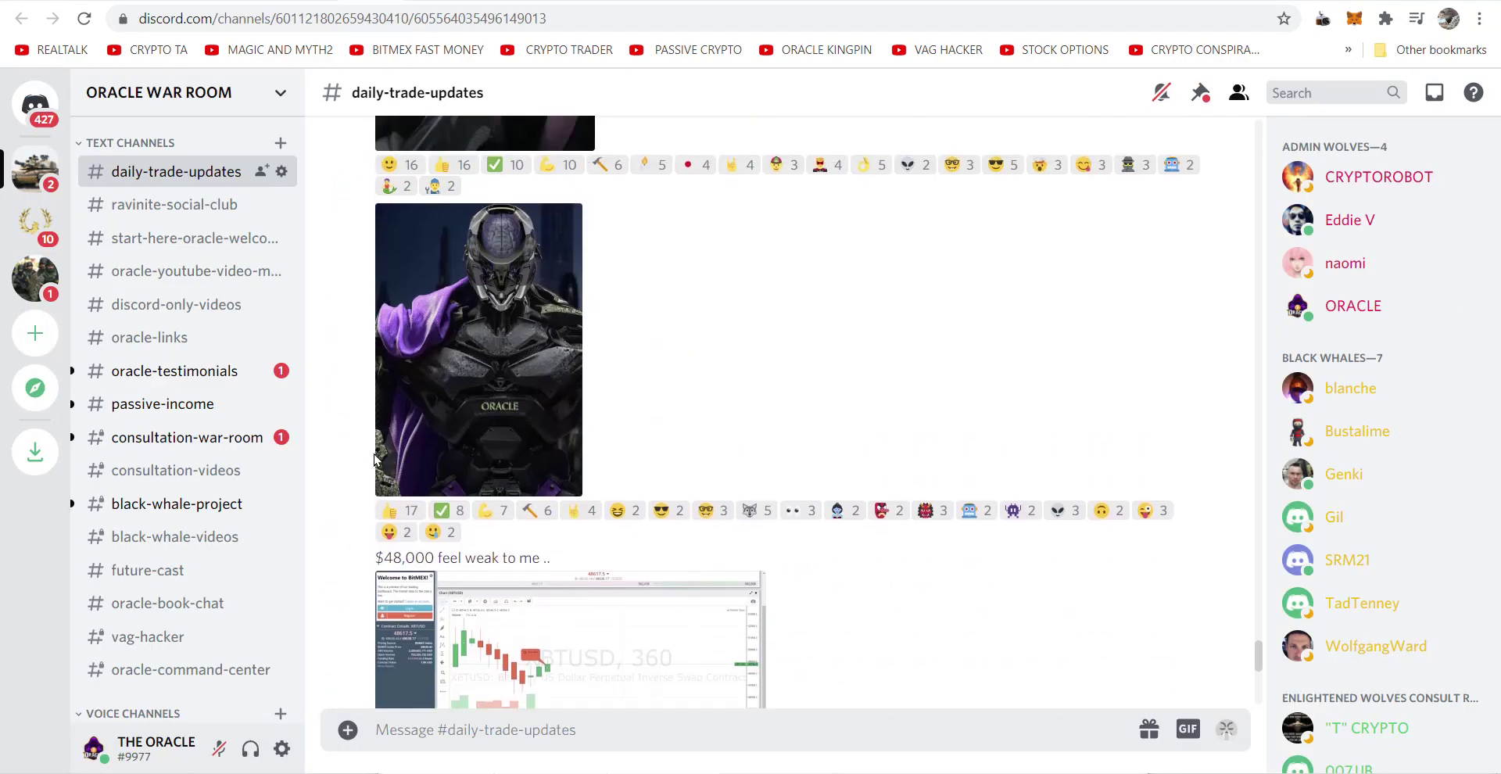
scroll(367, 430, up, 5)
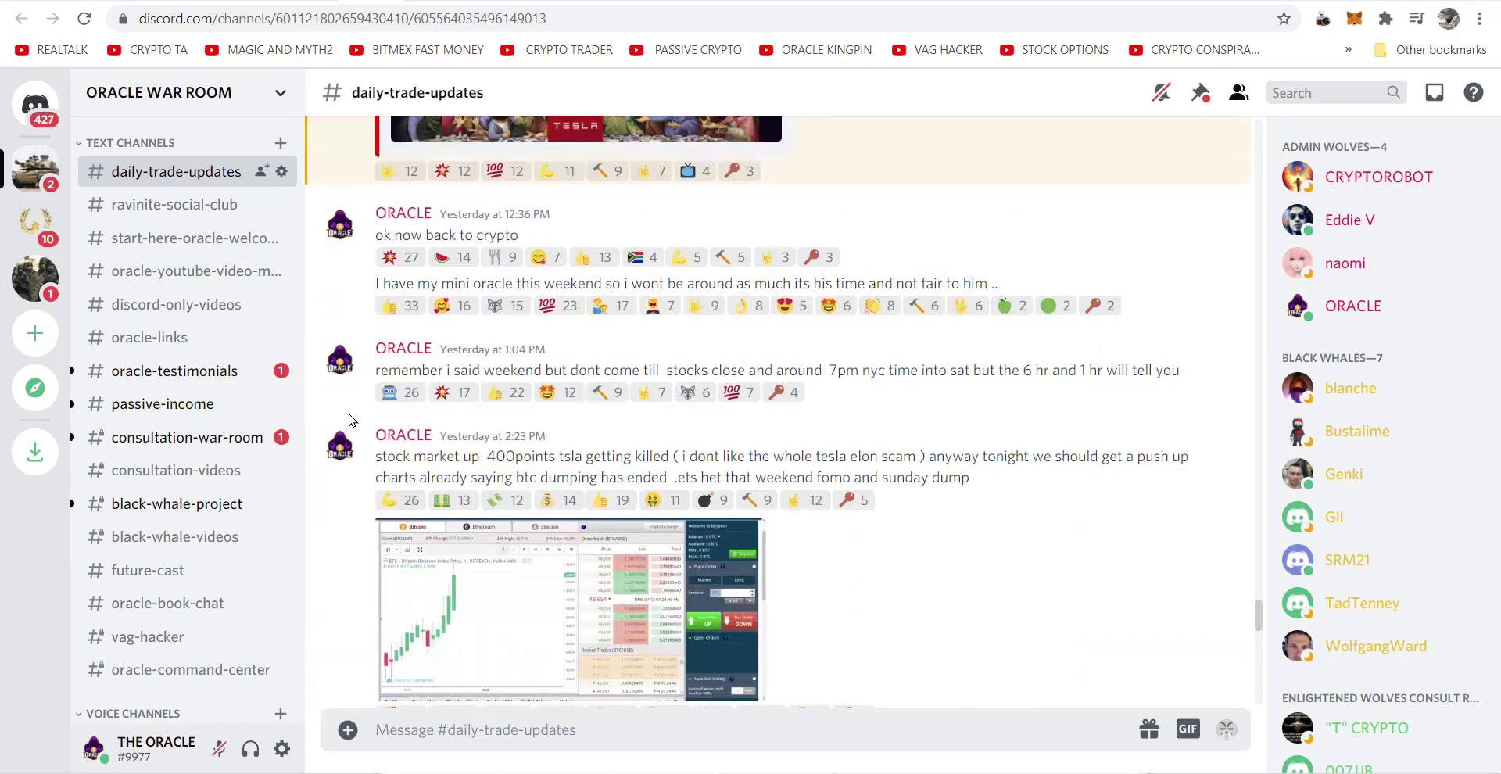
scroll(349, 425, down, 3)
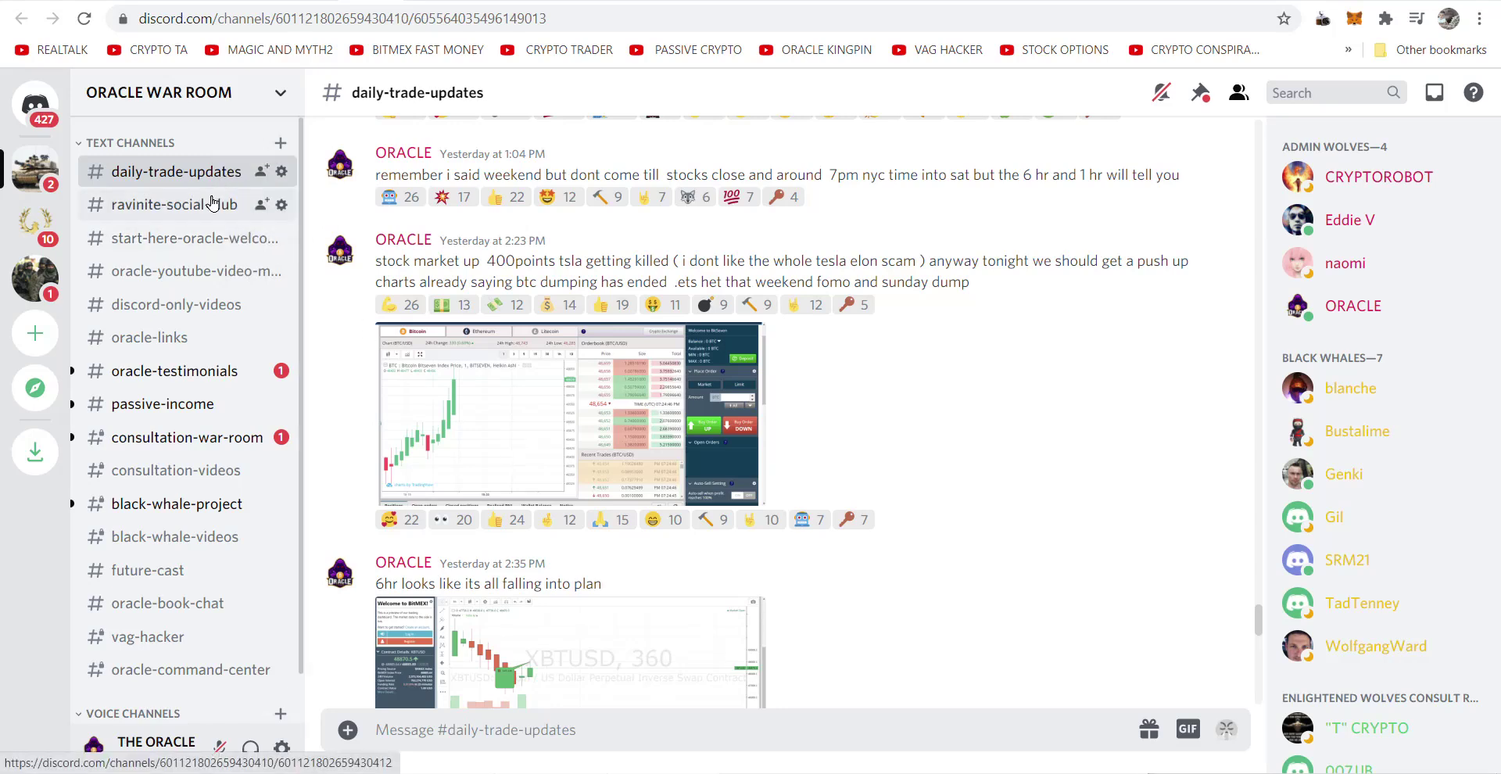
click(180, 239)
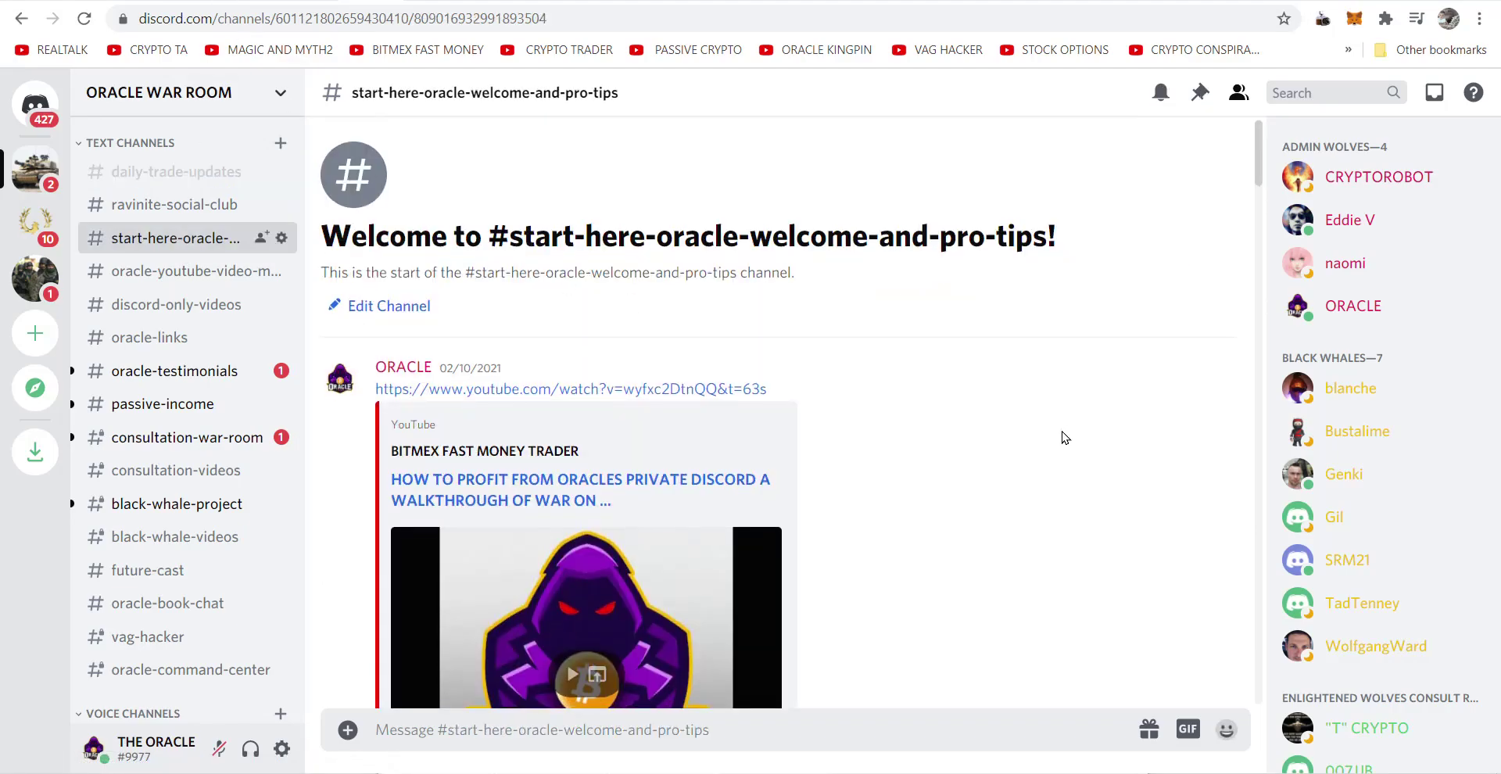
scroll(798, 357, down, 1)
scroll(894, 369, down, 15)
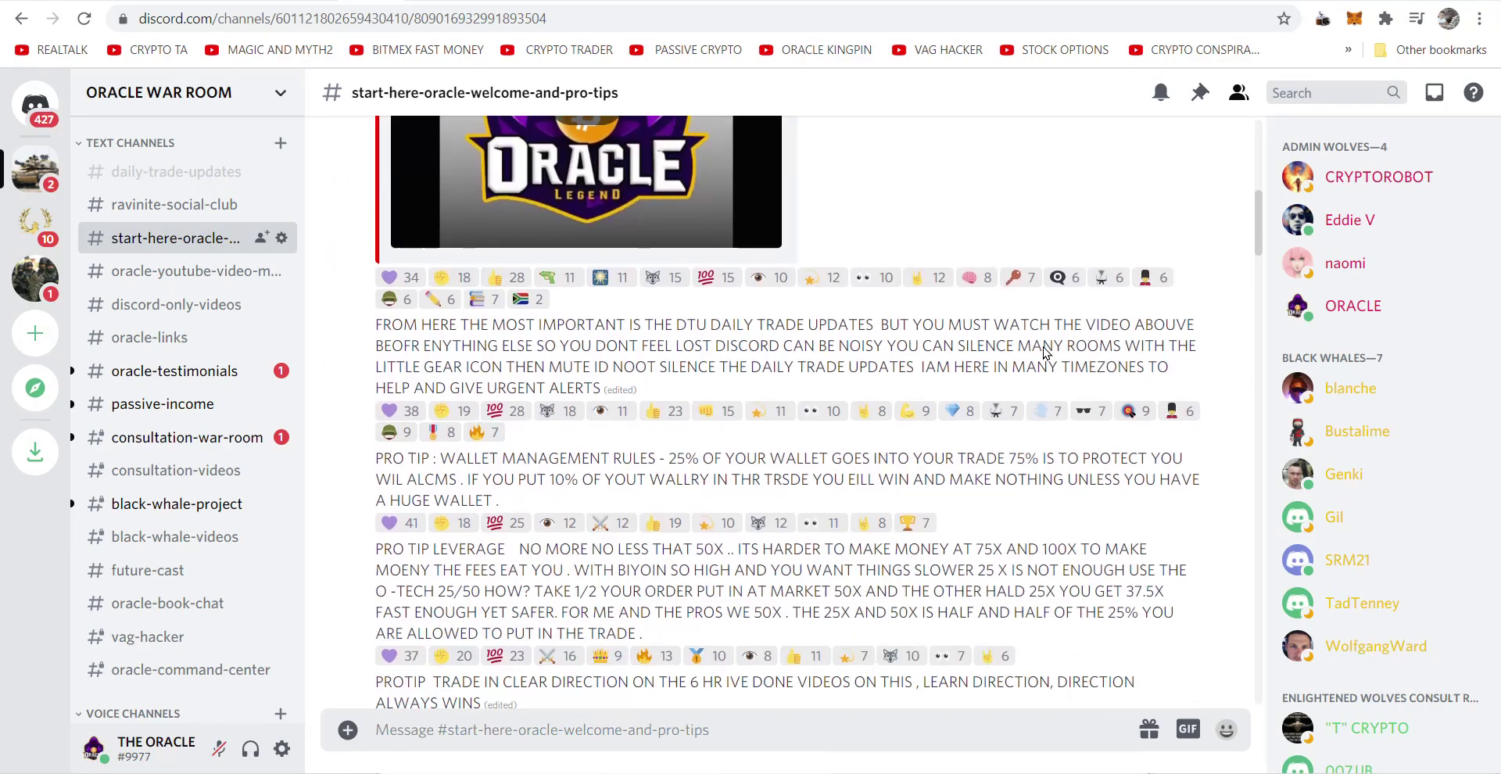
scroll(953, 354, up, 15)
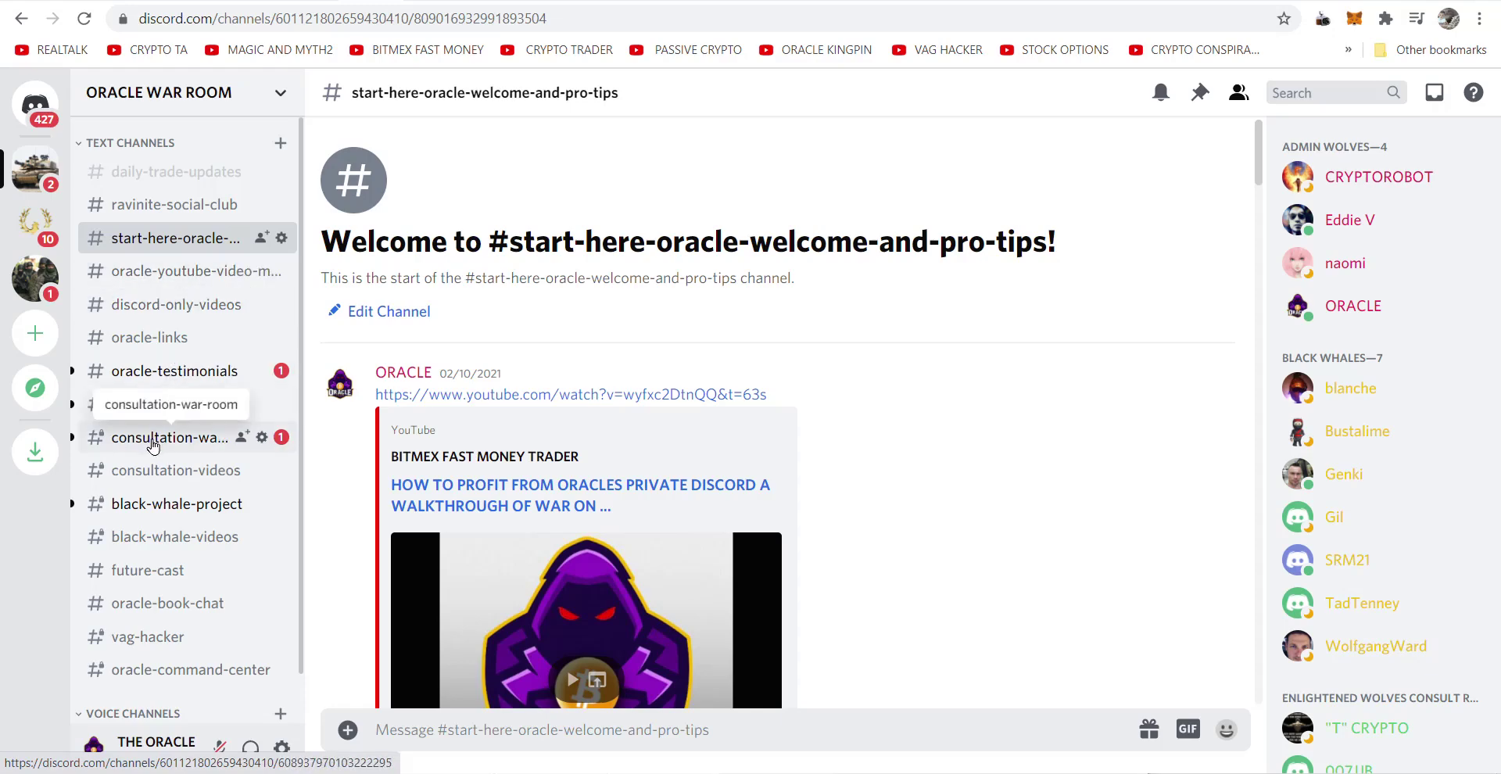
Open #oracle-testimonials and scroll down through members' posted profit percentages
click(165, 374)
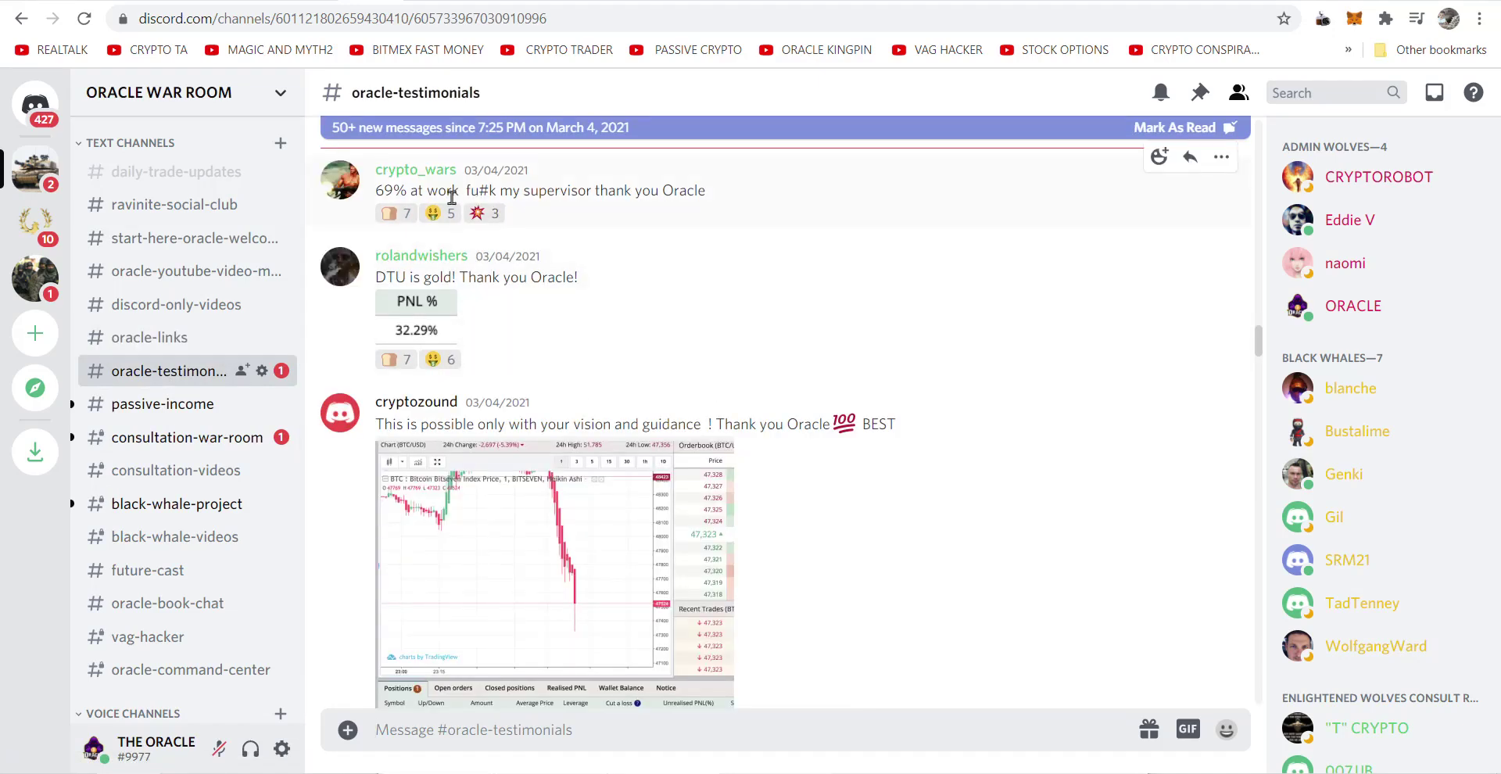
click(1221, 156)
click(1110, 336)
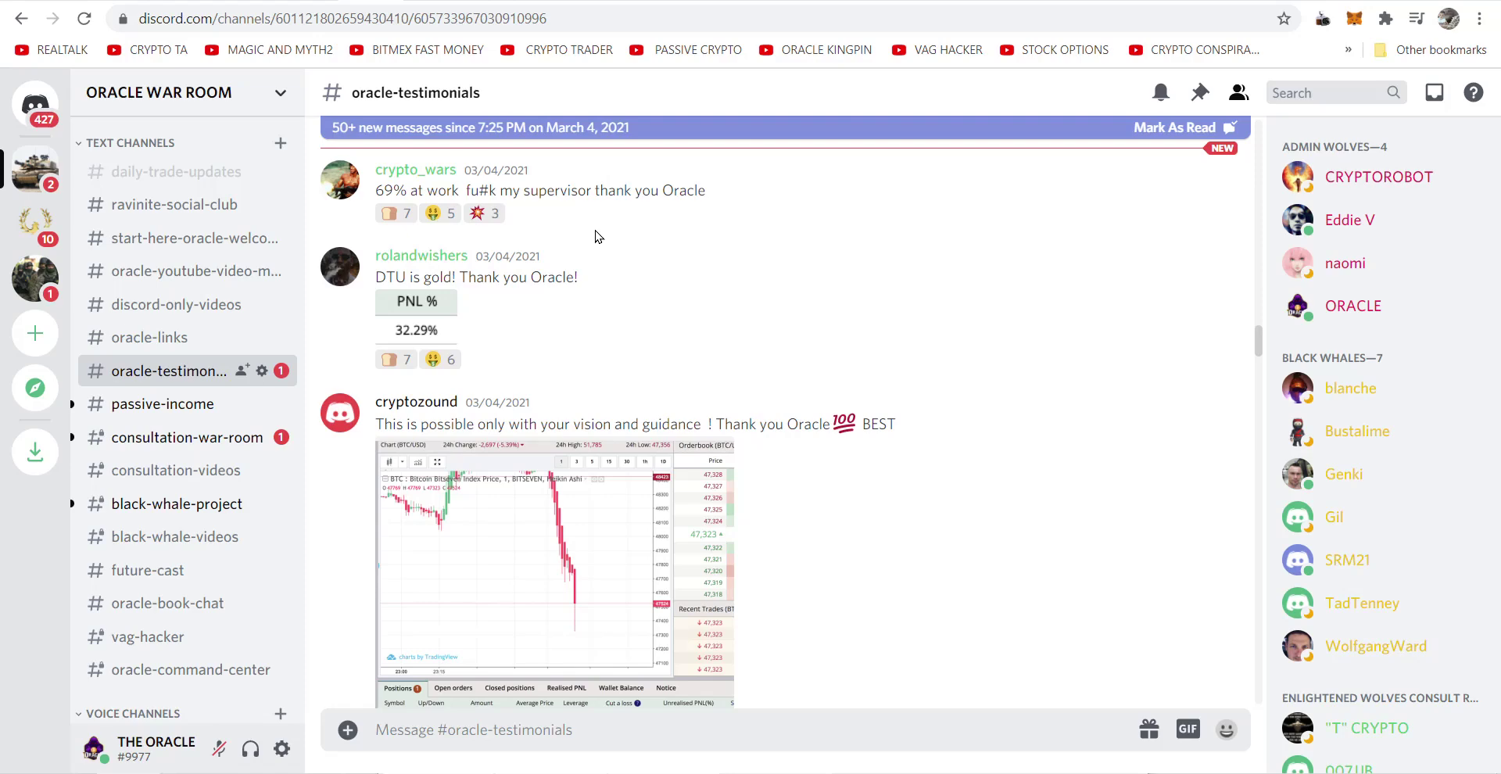
scroll(1077, 301, down, 6)
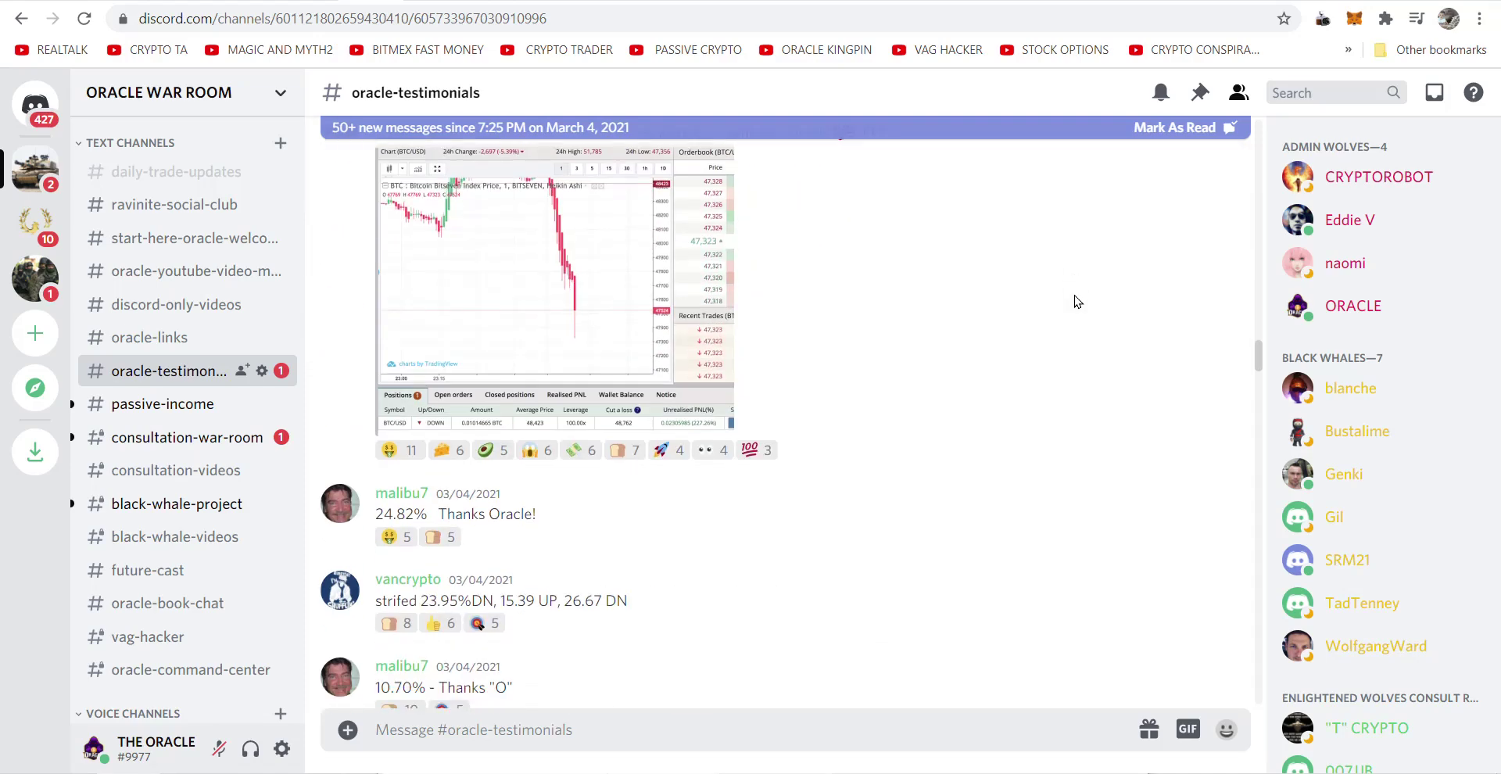
scroll(1077, 303, down, 3)
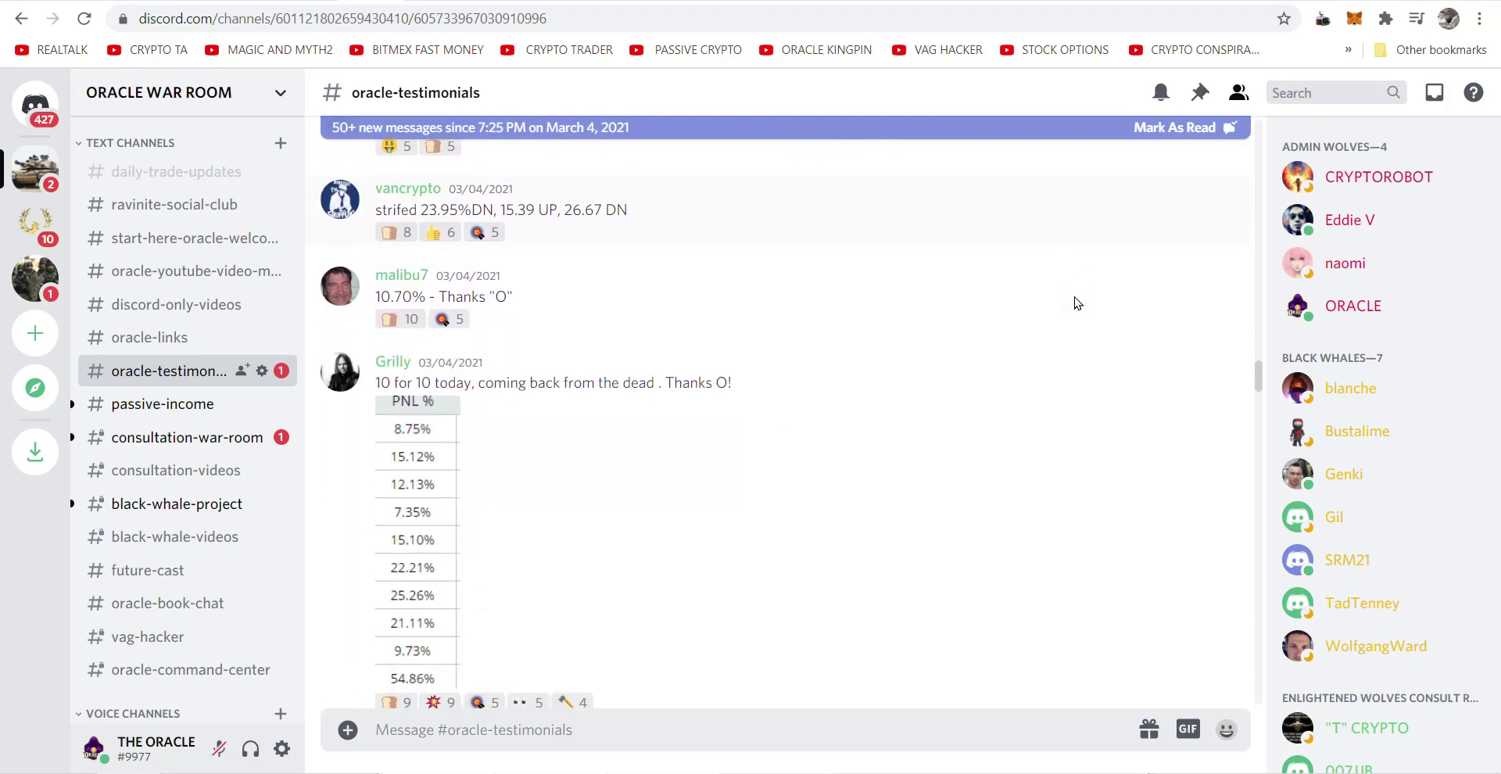
scroll(1077, 304, down, 7)
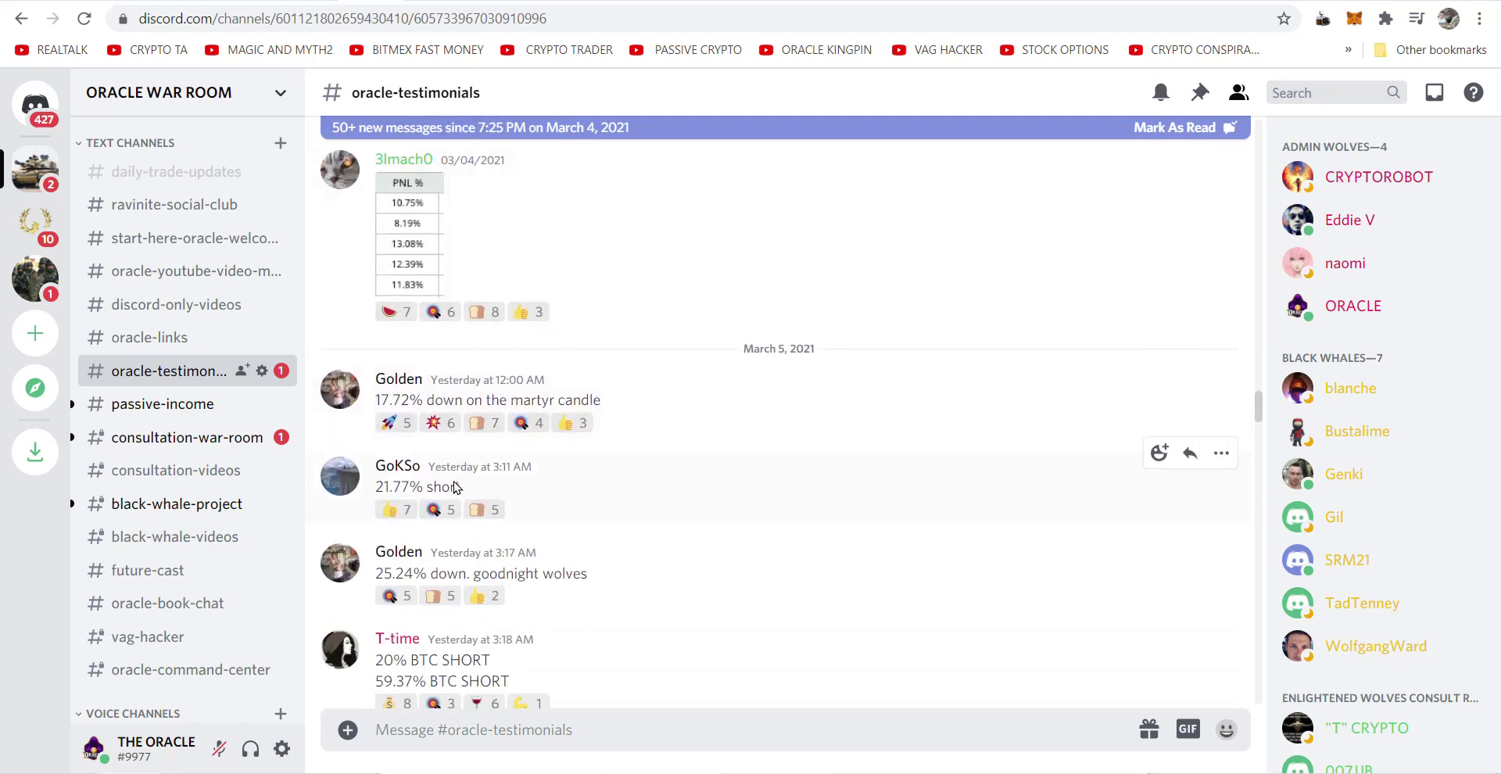
scroll(1123, 392, down, 1)
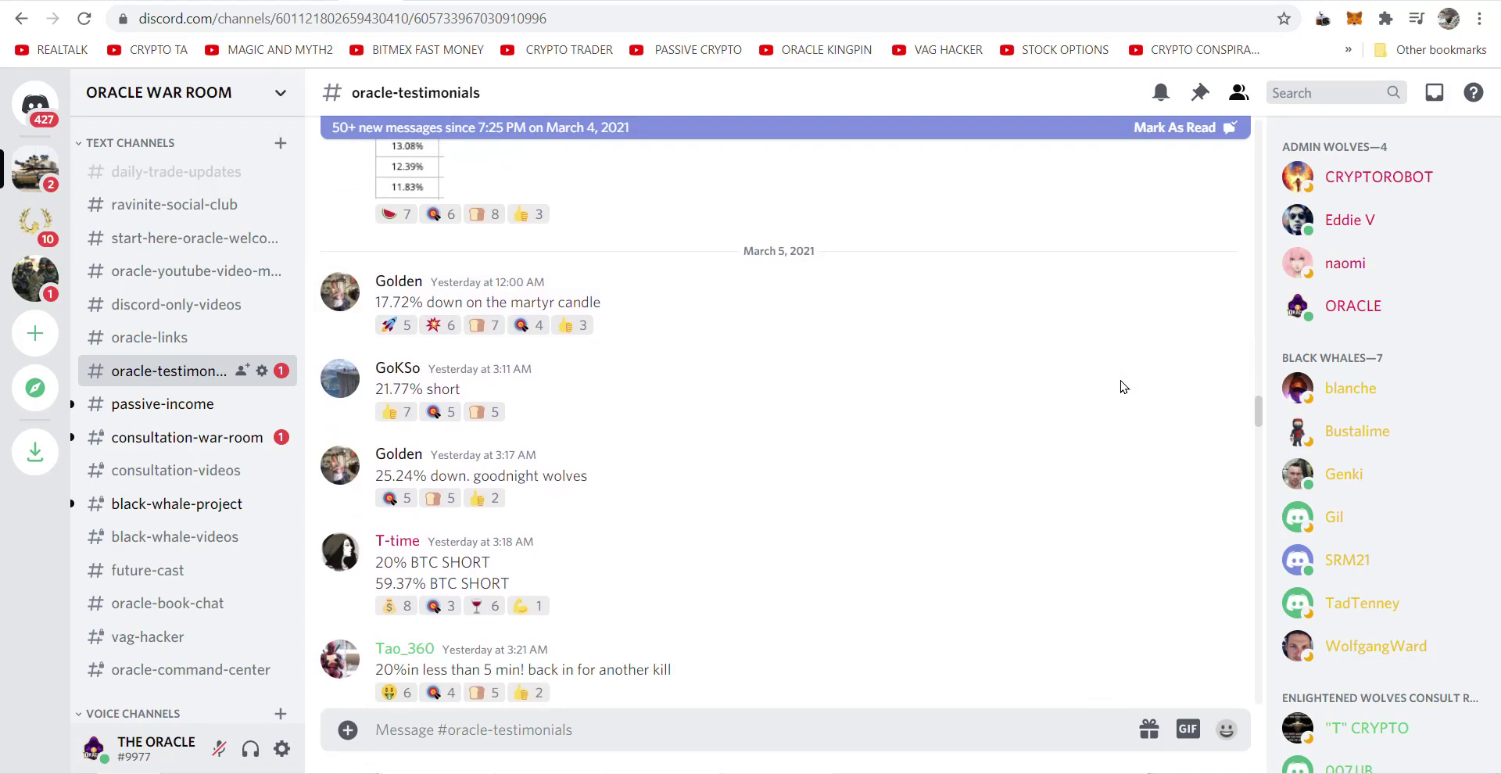
scroll(1029, 335, down, 1)
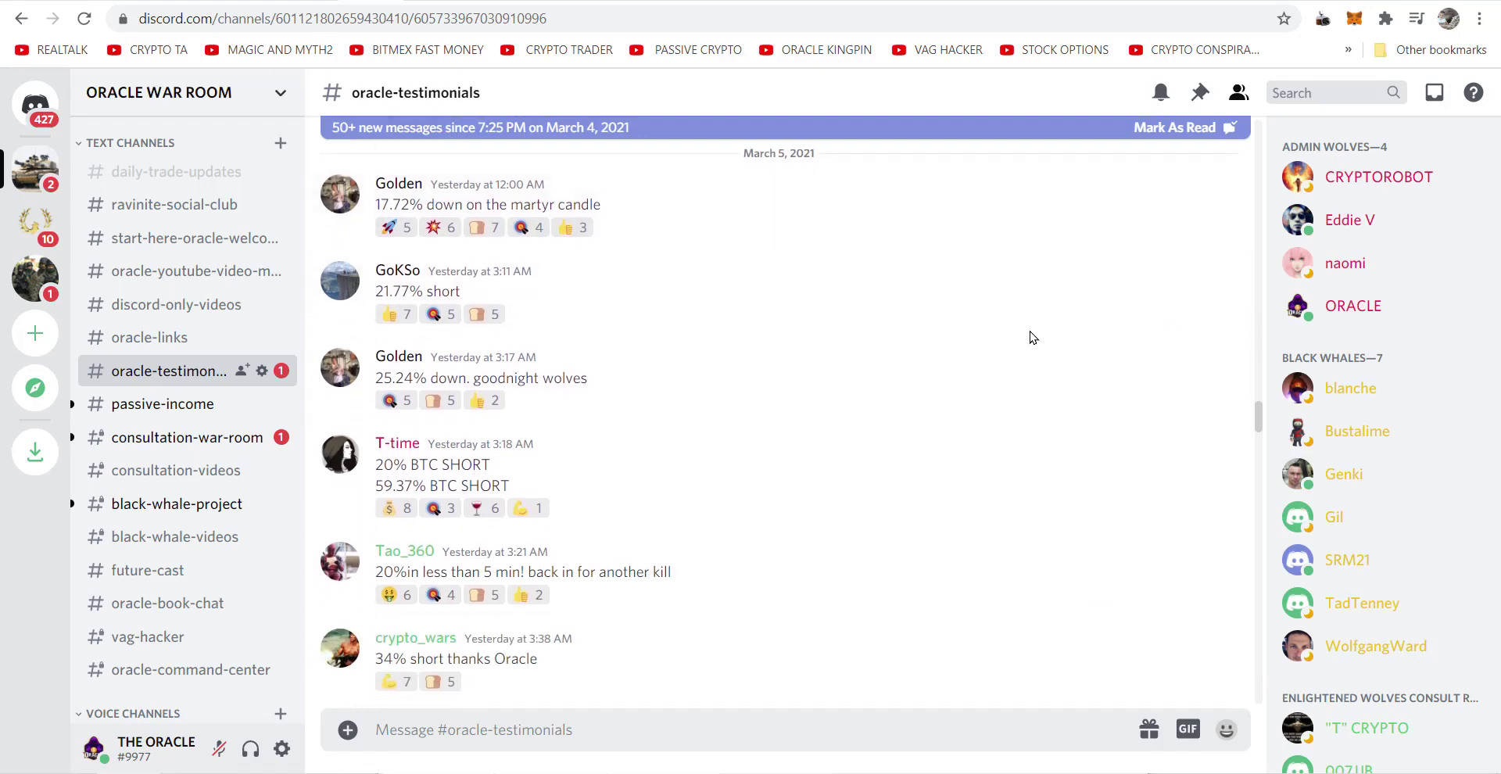
Have the goodnight-wolves and 59.37% BTC SHORT testimonials read aloud, then keep scrolling
click(1221, 344)
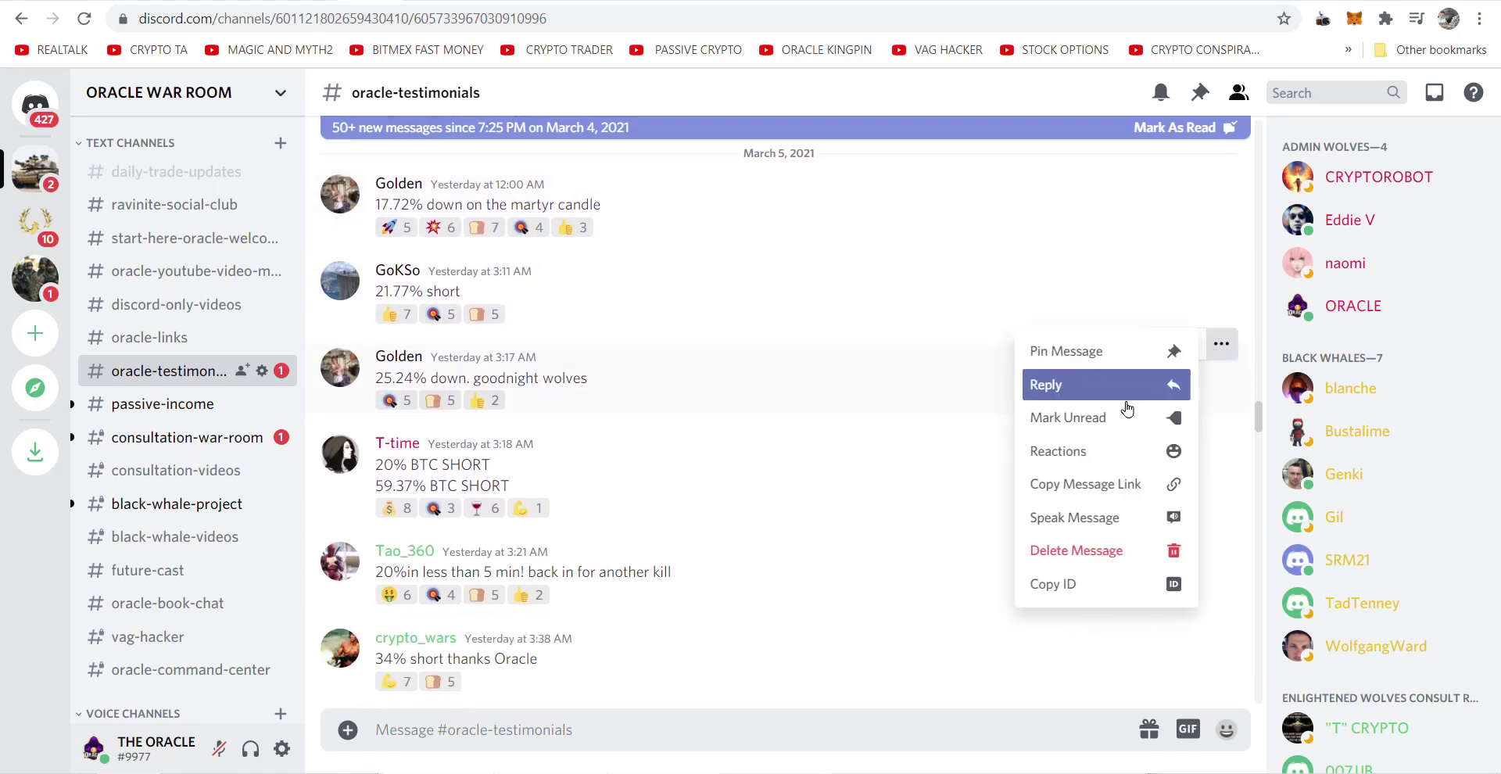
click(1088, 516)
scroll(717, 328, down, 1)
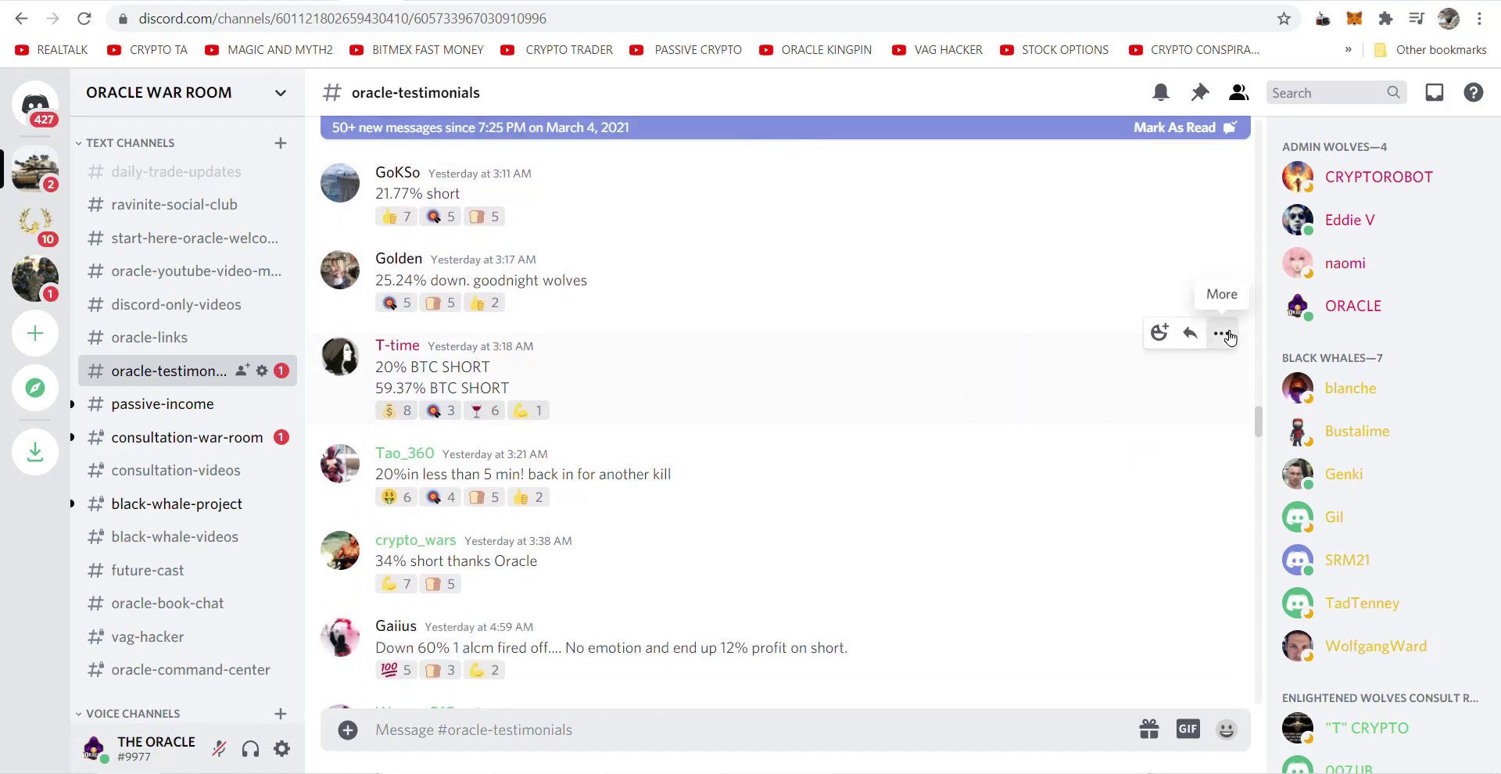
click(1222, 334)
click(1093, 514)
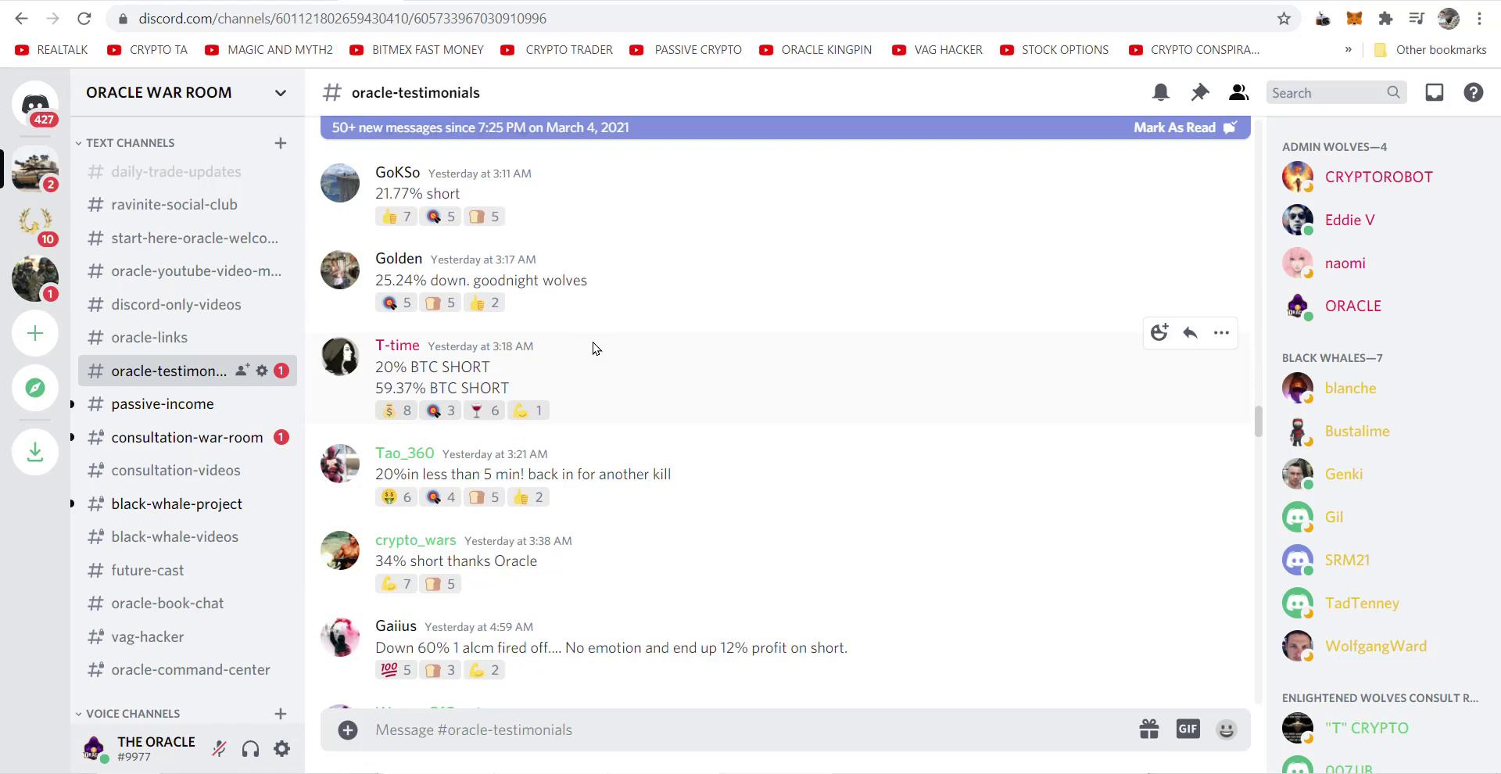
scroll(741, 324, down, 2)
scroll(891, 293, down, 1)
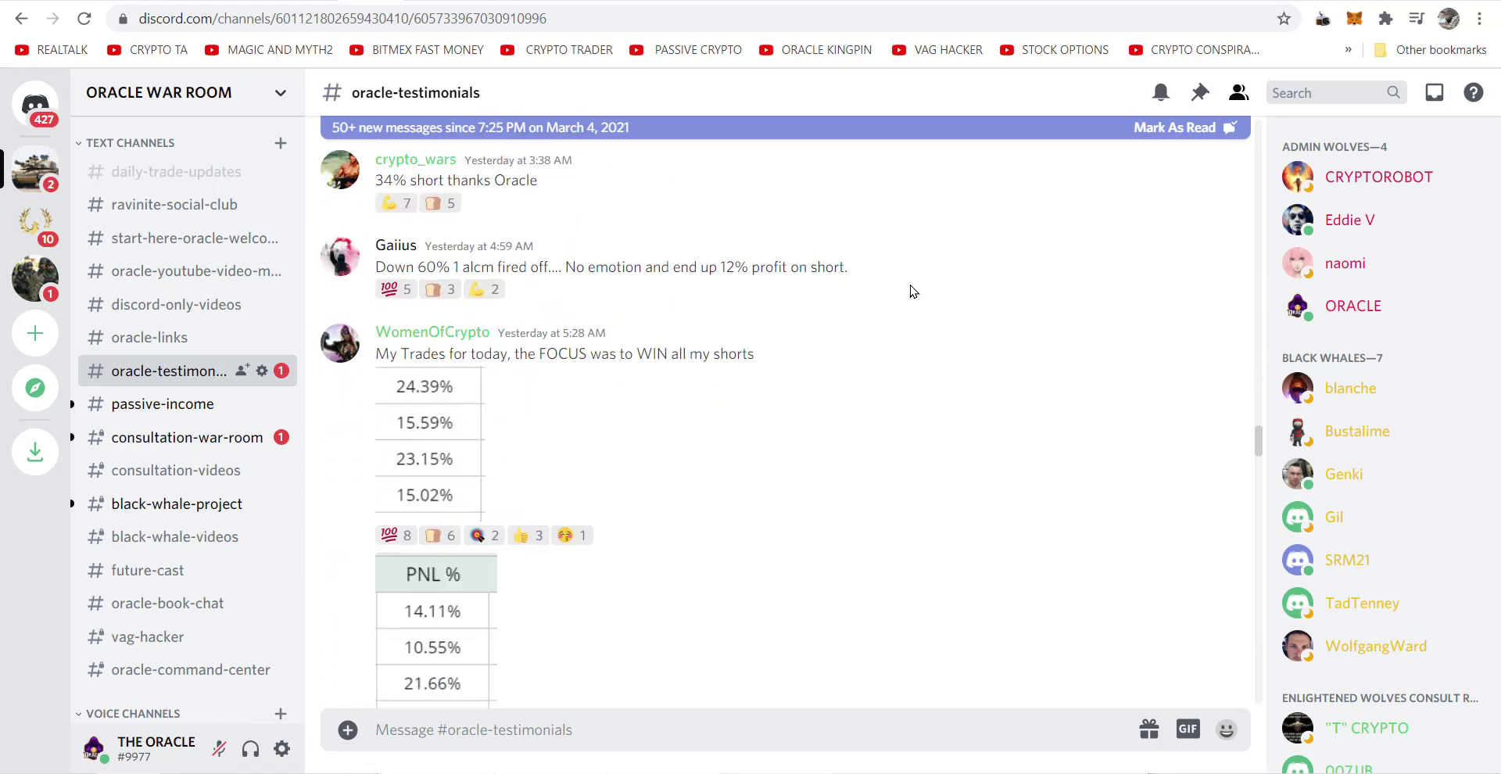
scroll(1133, 284, down, 8)
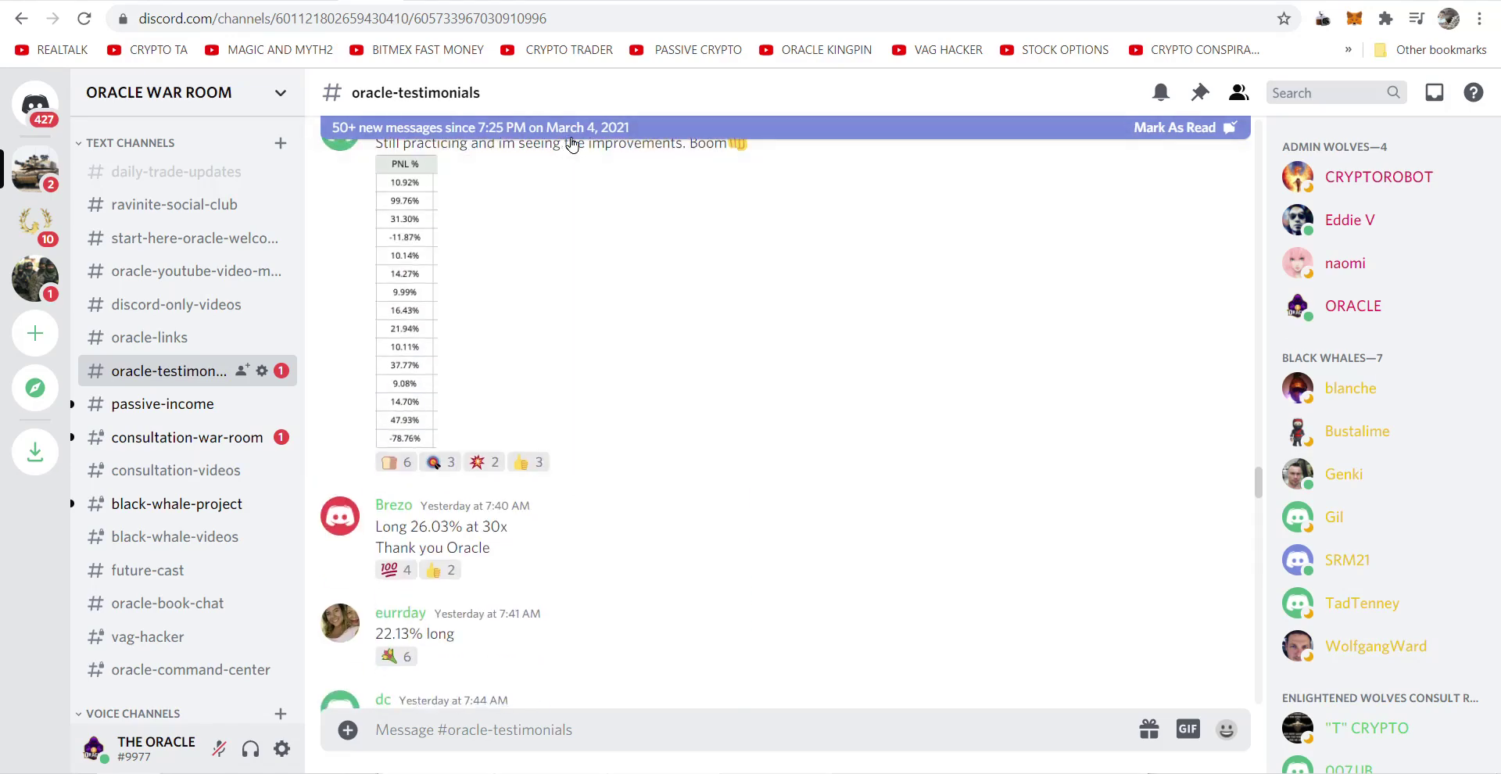
scroll(795, 357, down, 10)
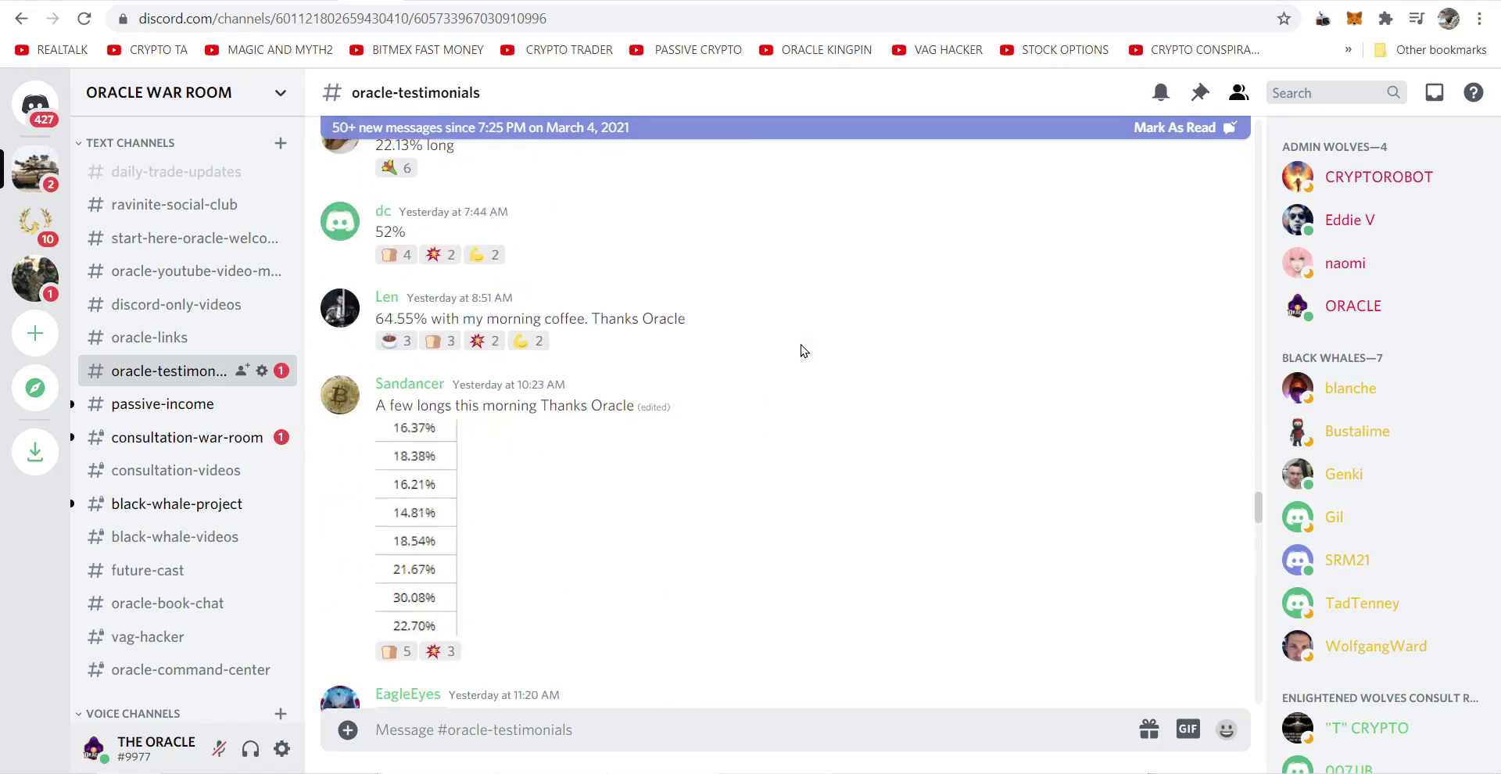
scroll(803, 336, down, 4)
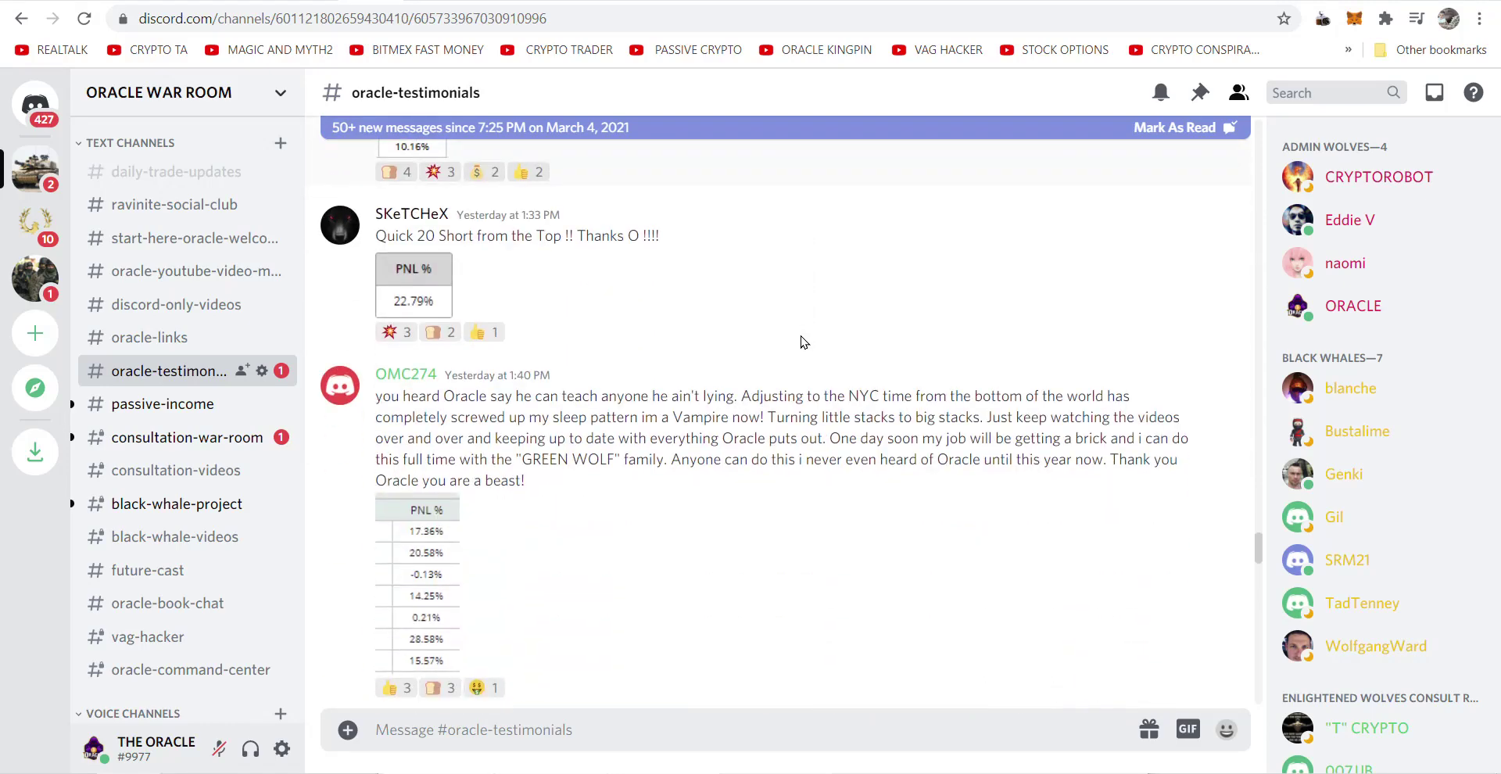
click(1221, 361)
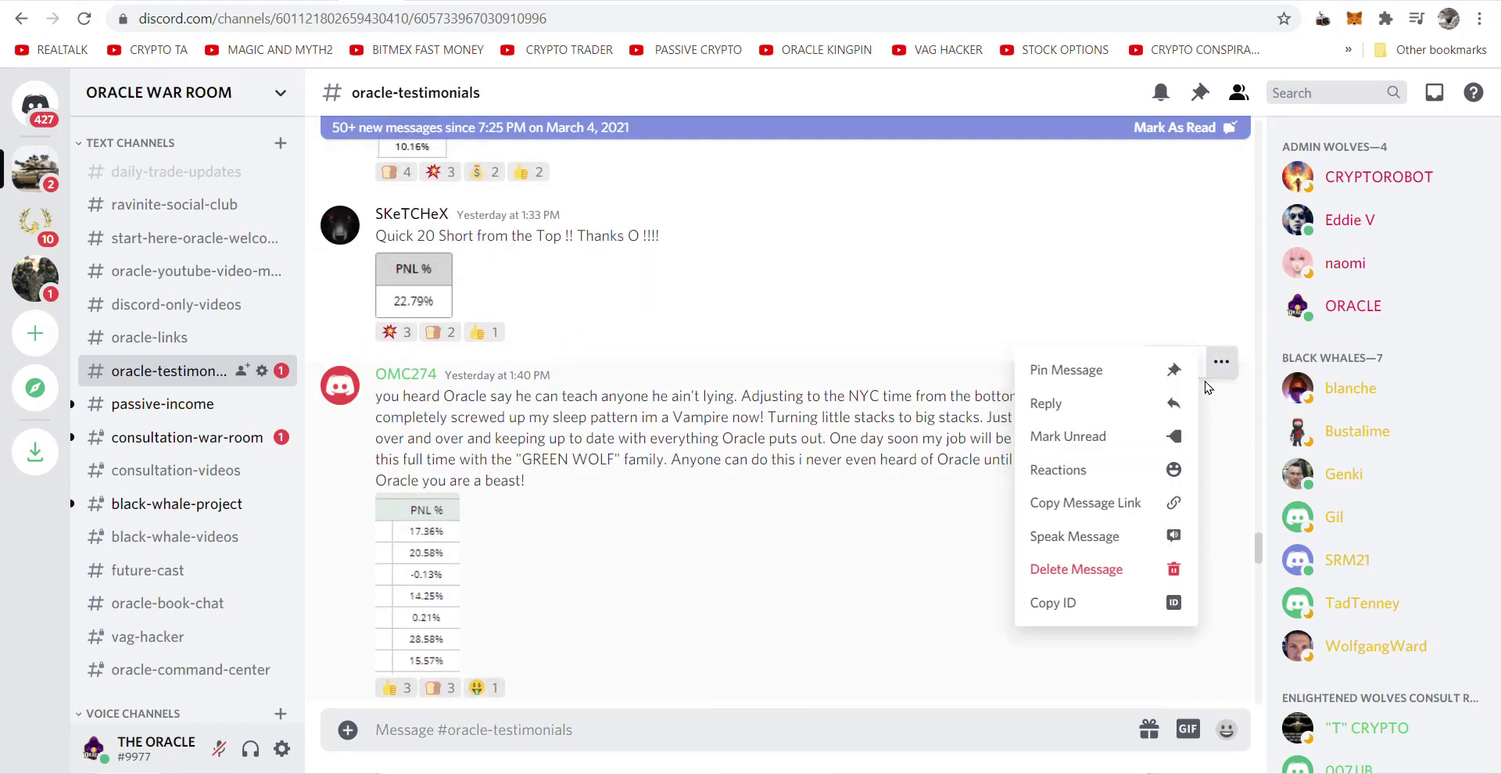
click(1141, 537)
scroll(741, 540, down, 3)
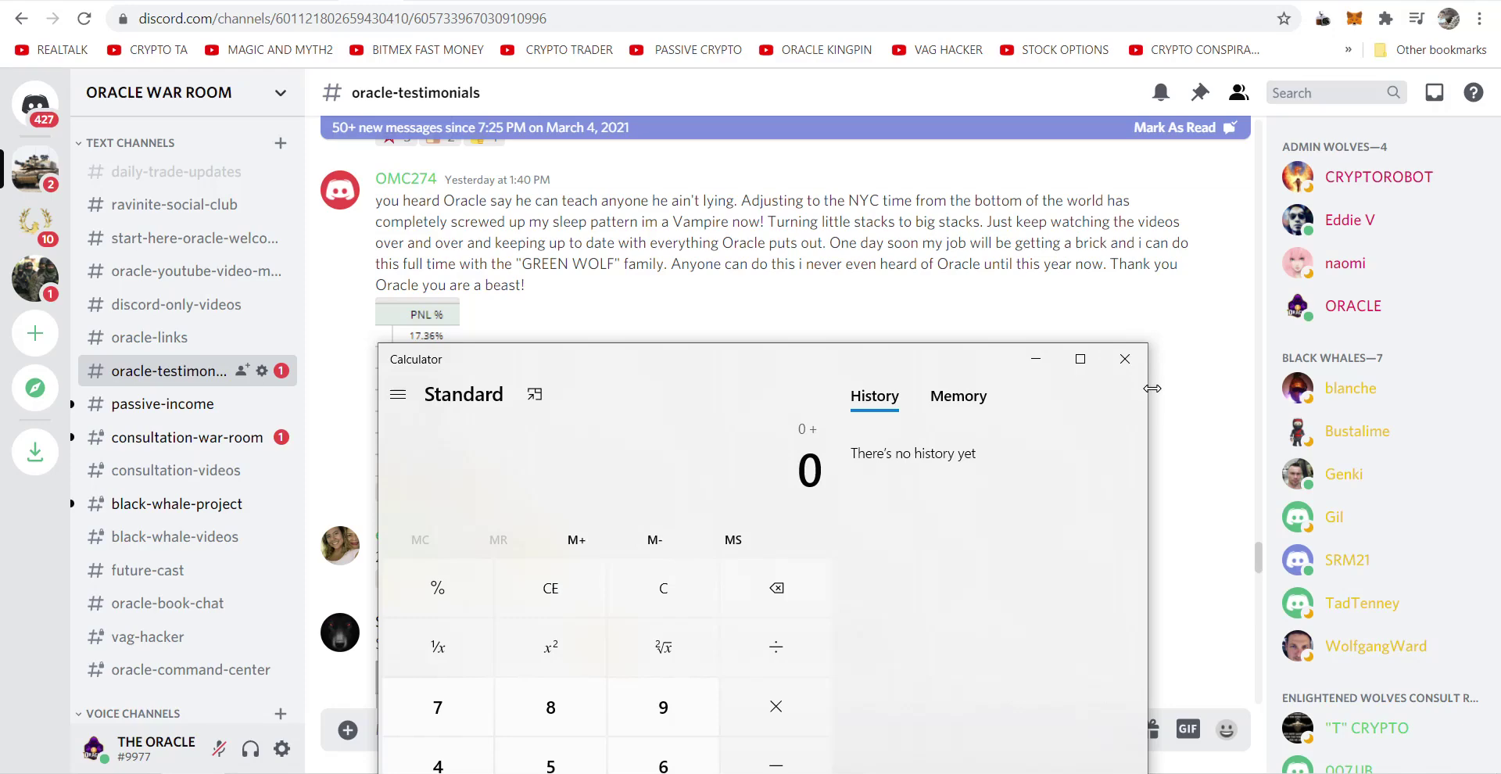
drag(1153, 388, 794, 395)
click(775, 356)
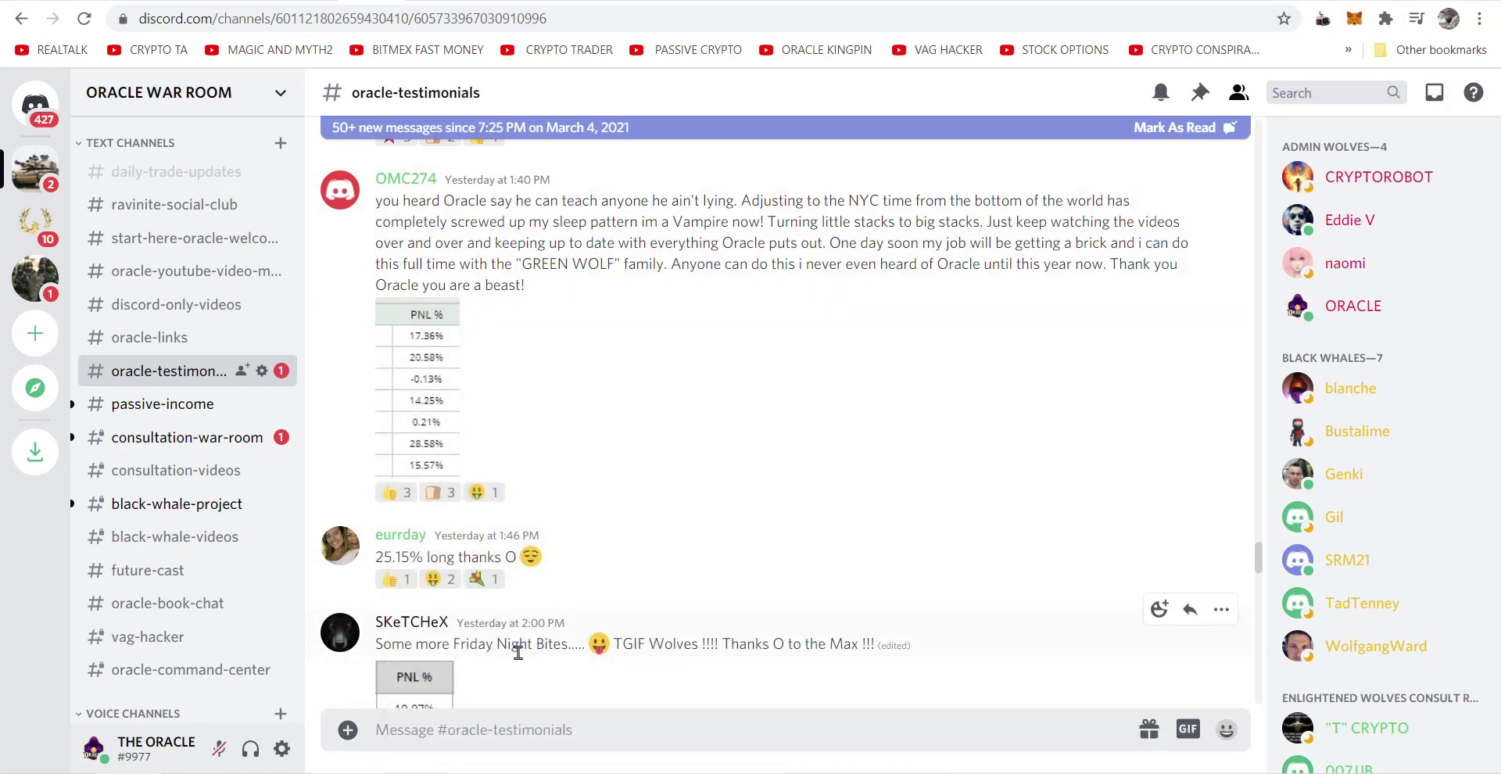
Check the wallet's received BTC, scroll the Discord testimonials, then go to the Oracle's Linktree page
key(alt+Tab)
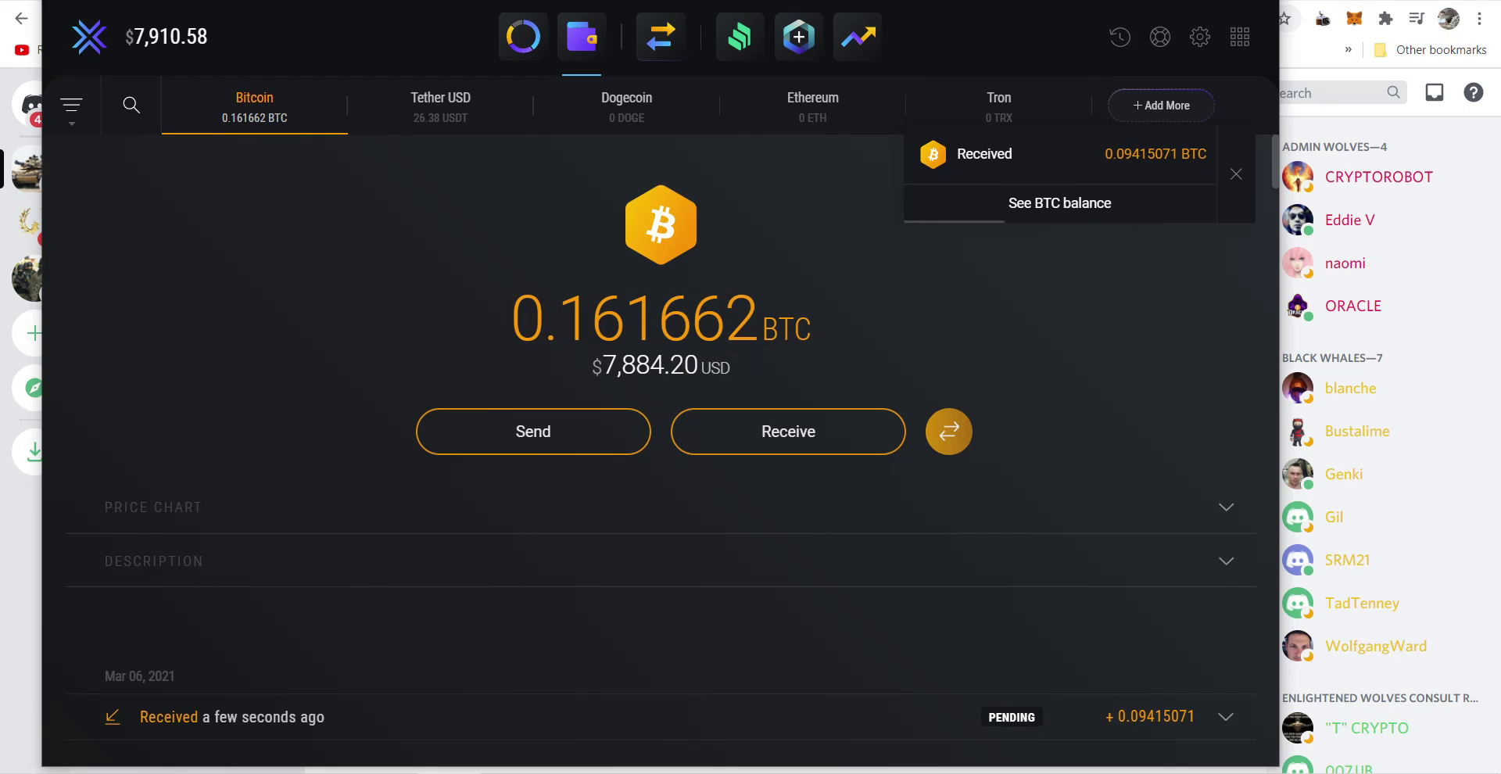
key(alt+Tab)
scroll(969, 406, down, 3)
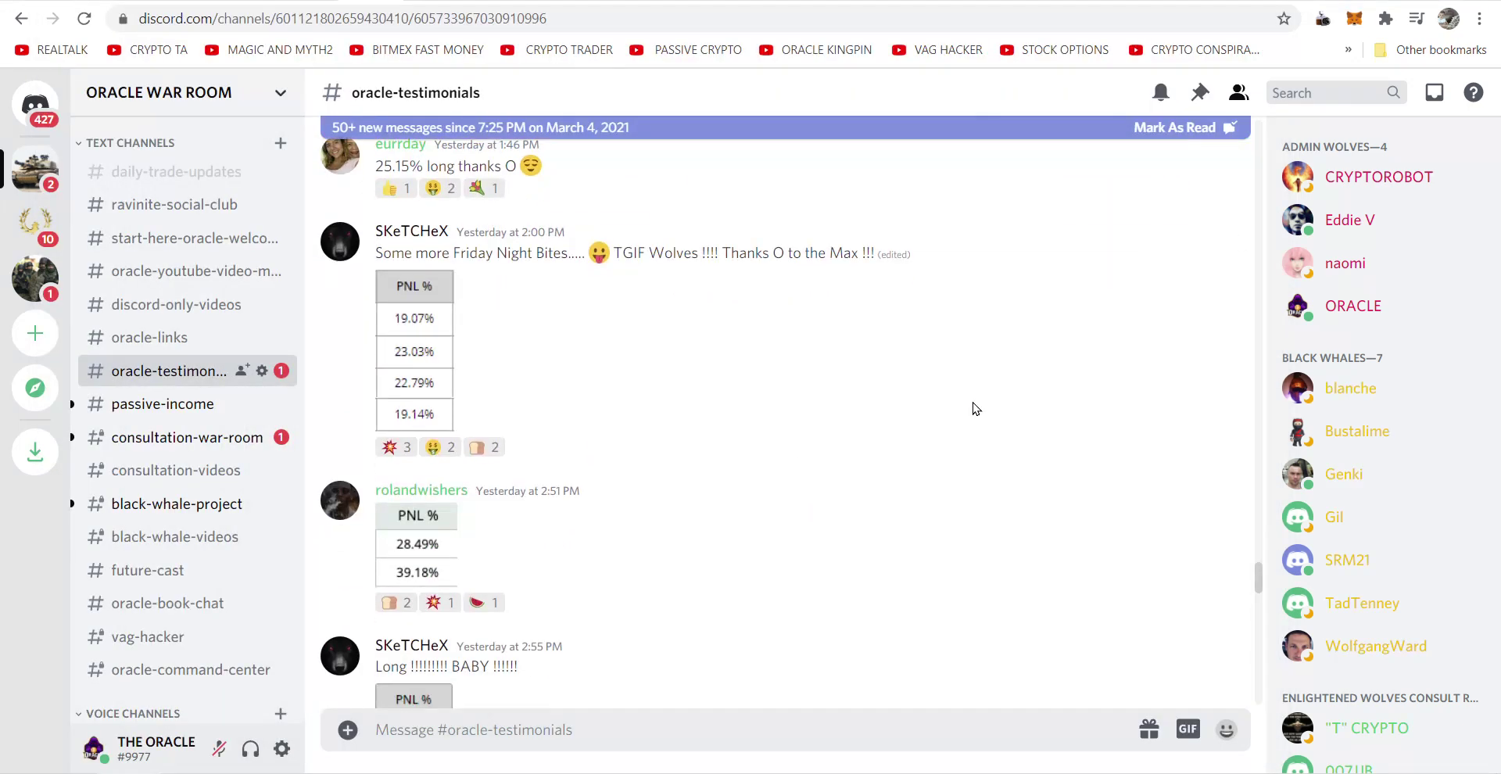
scroll(973, 407, down, 5)
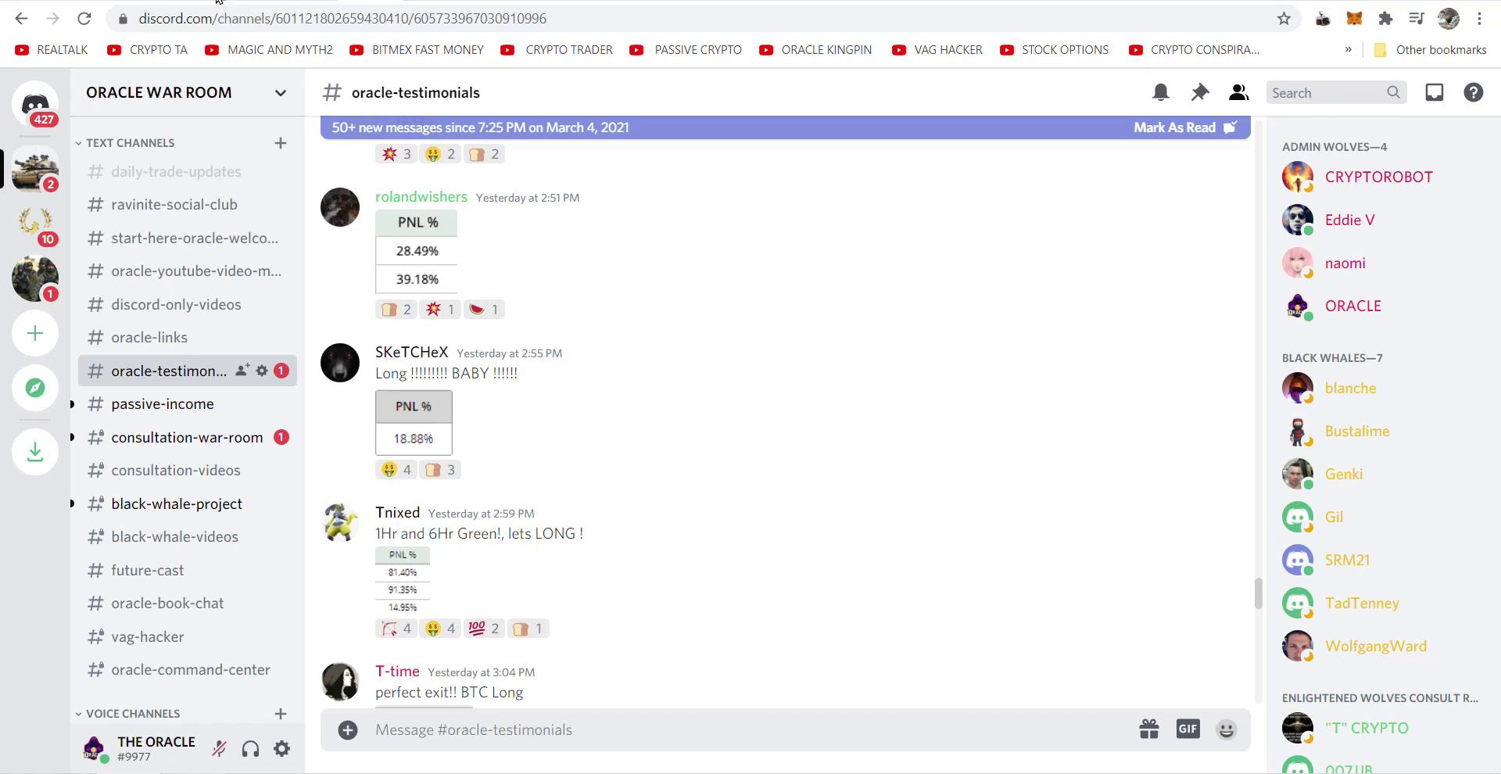
click(217, 1)
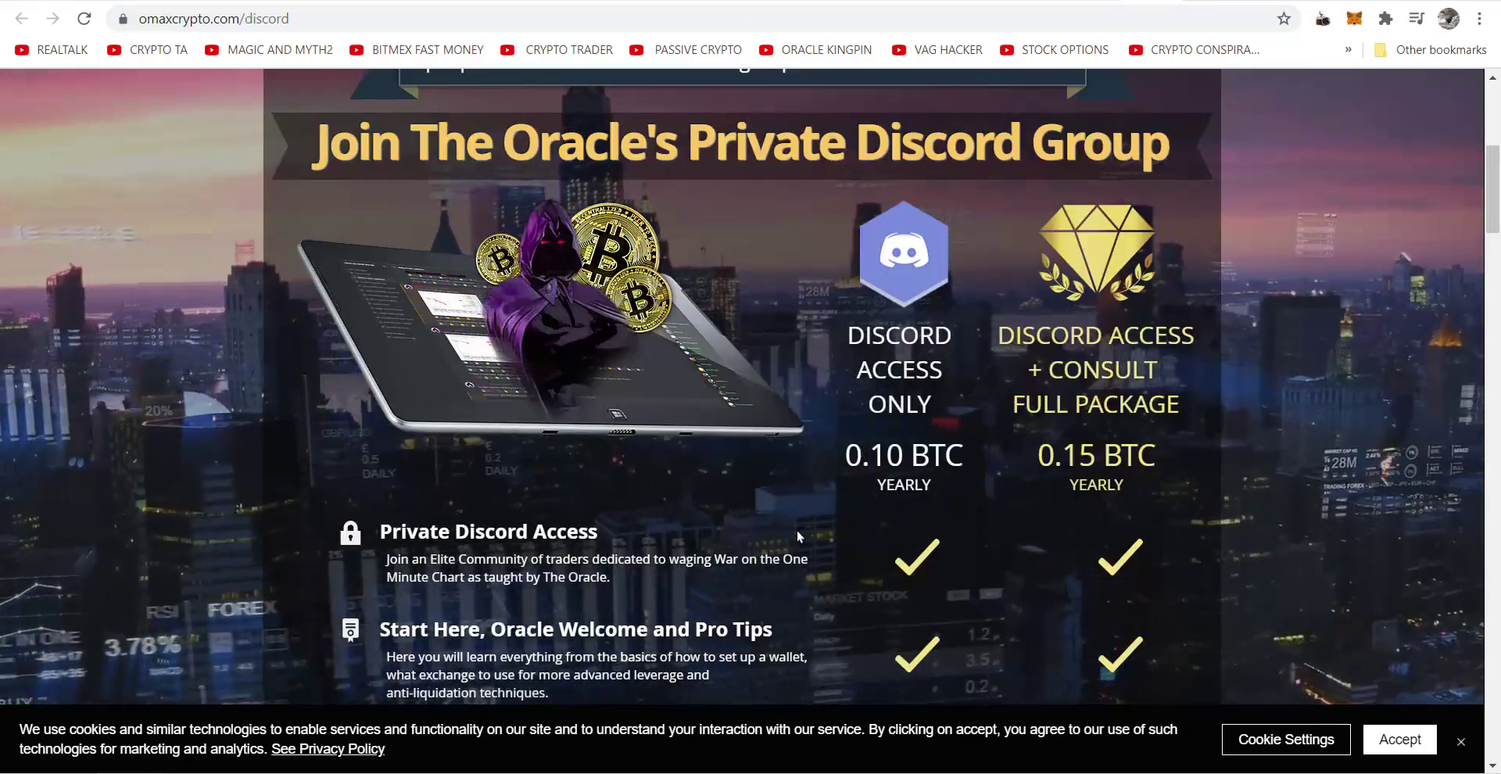
Scroll the omaxcrypto.com/discord page down to the 'To inquire about Joining, Email' contact section
scroll(751, 549, down, 10)
scroll(750, 548, down, 4)
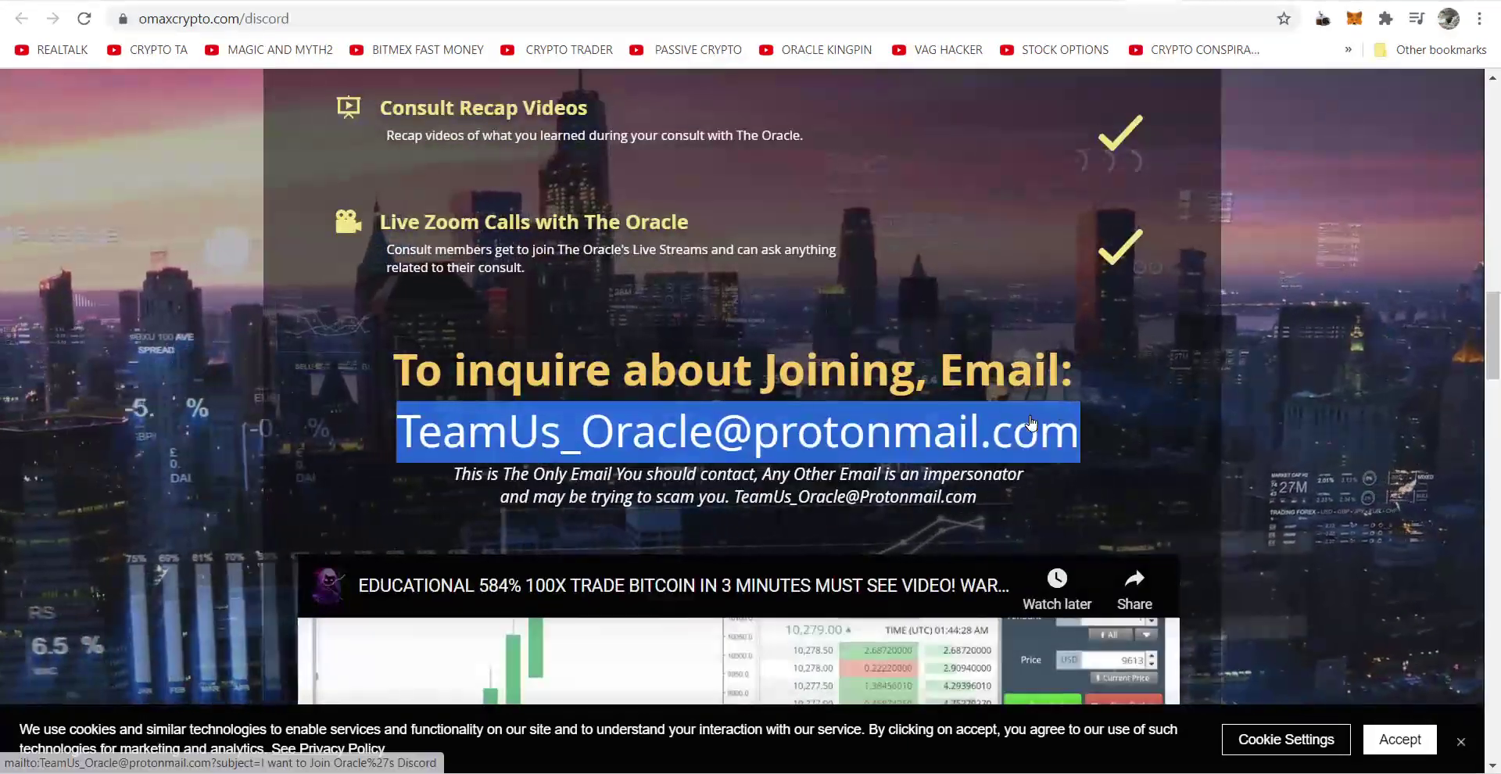